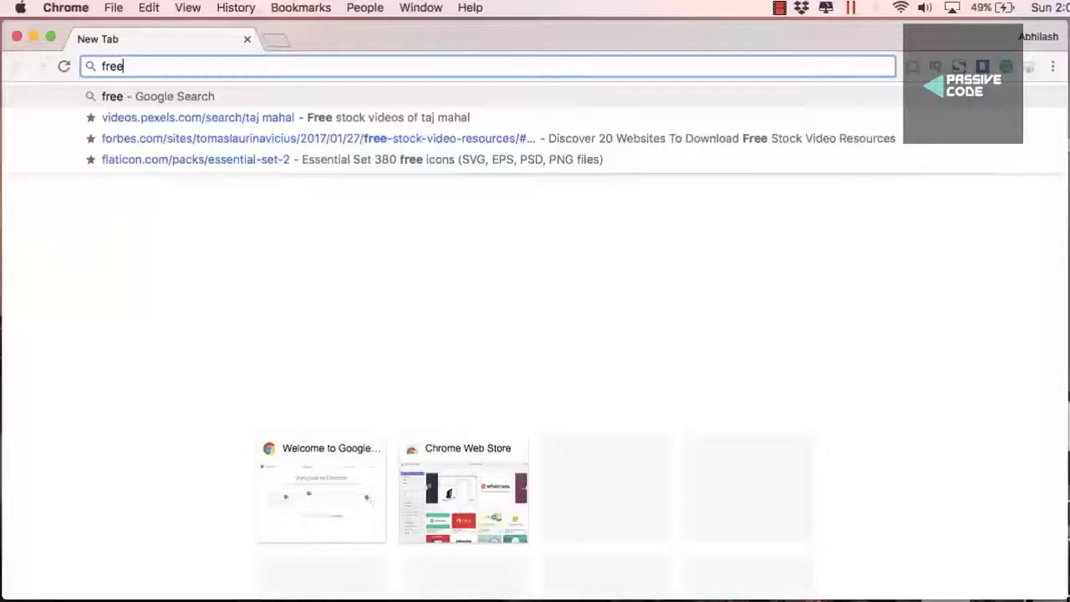
Search Google for freenom and open the Freenom home page
{"action": "type", "text": "nom"}
{"action": "key", "text": "Return"}
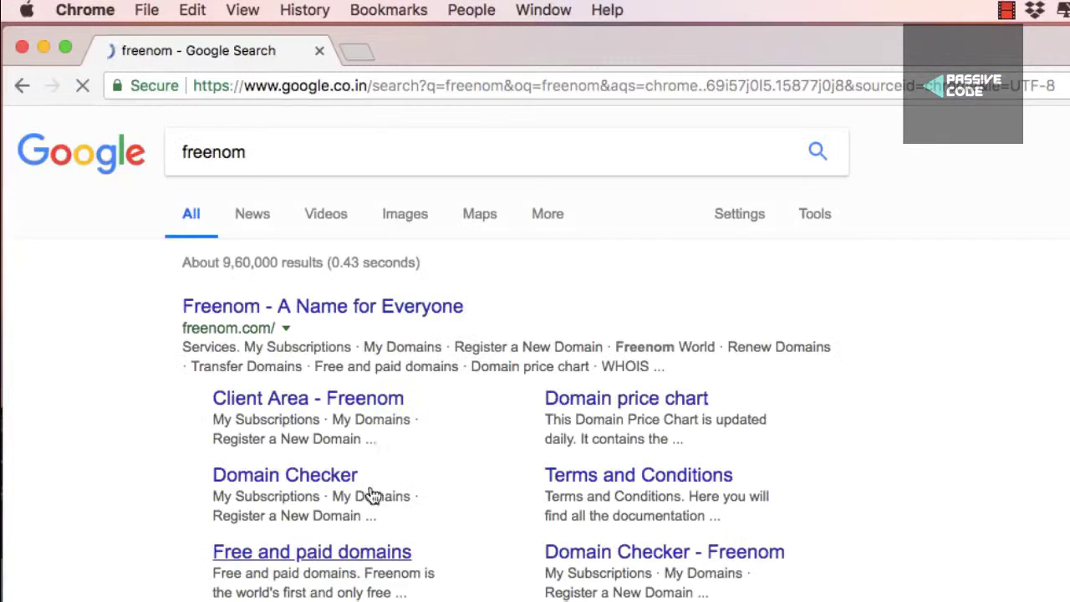
{"action": "left_click", "coordinate": [338, 318]}
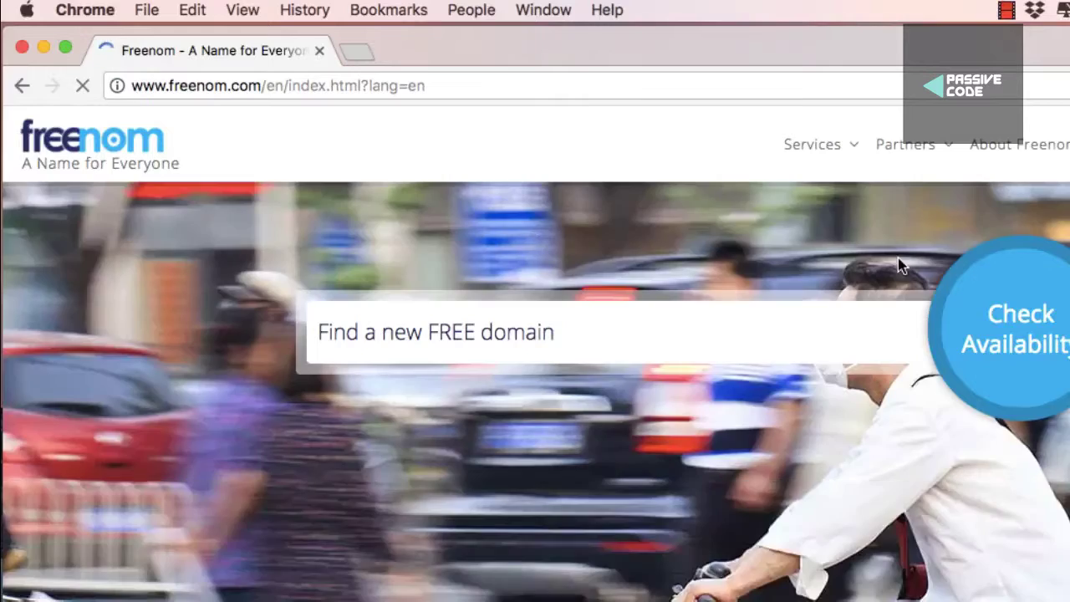
Check availability of 'makdi' and add the free makdi.ga domain to the cart
{"action": "left_click", "coordinate": [763, 321]}
{"action": "type", "text": "makdi"}
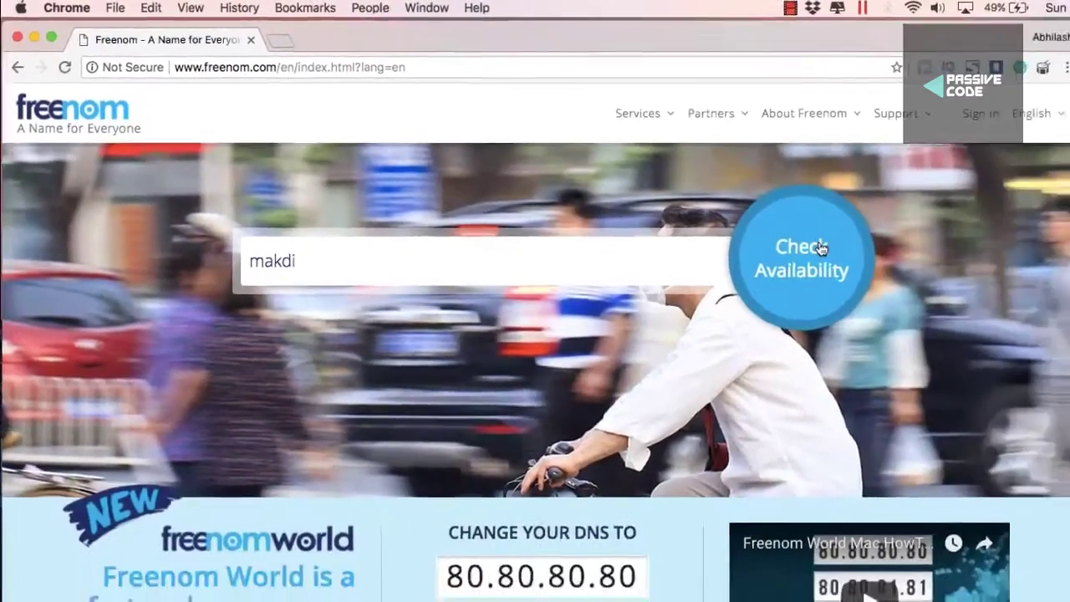
{"action": "left_click", "coordinate": [993, 299]}
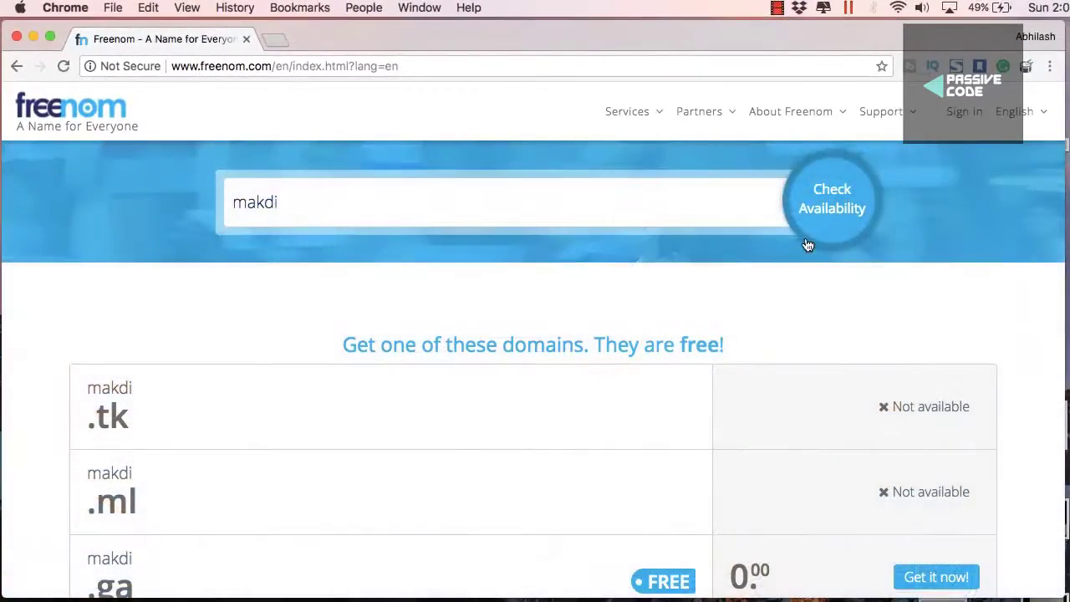
{"action": "scroll", "coordinate": [826, 310], "scroll_direction": "down", "scroll_amount": 5}
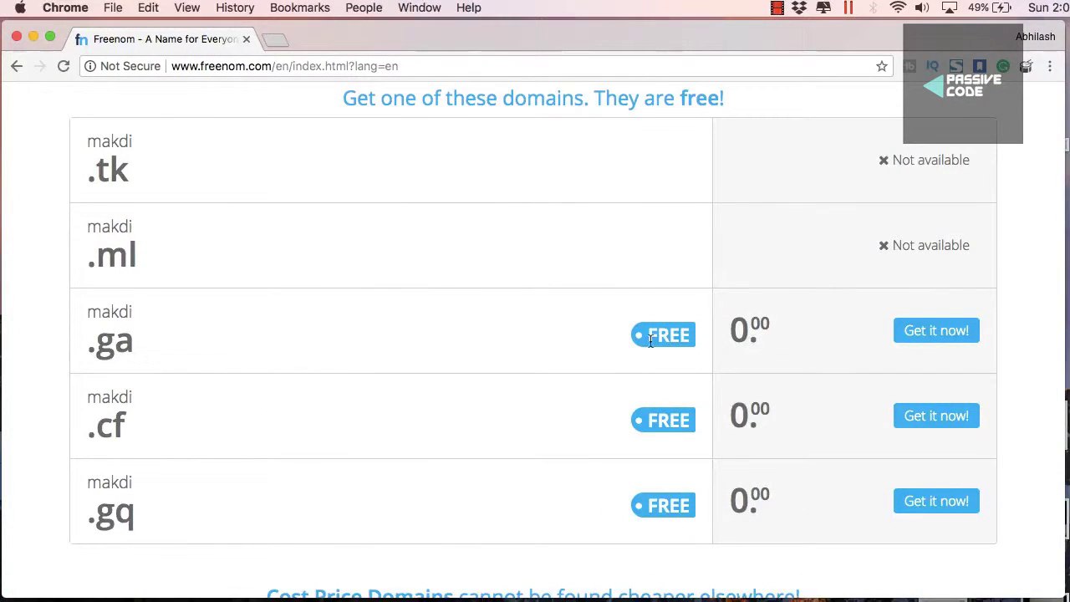
{"action": "left_click", "coordinate": [910, 334]}
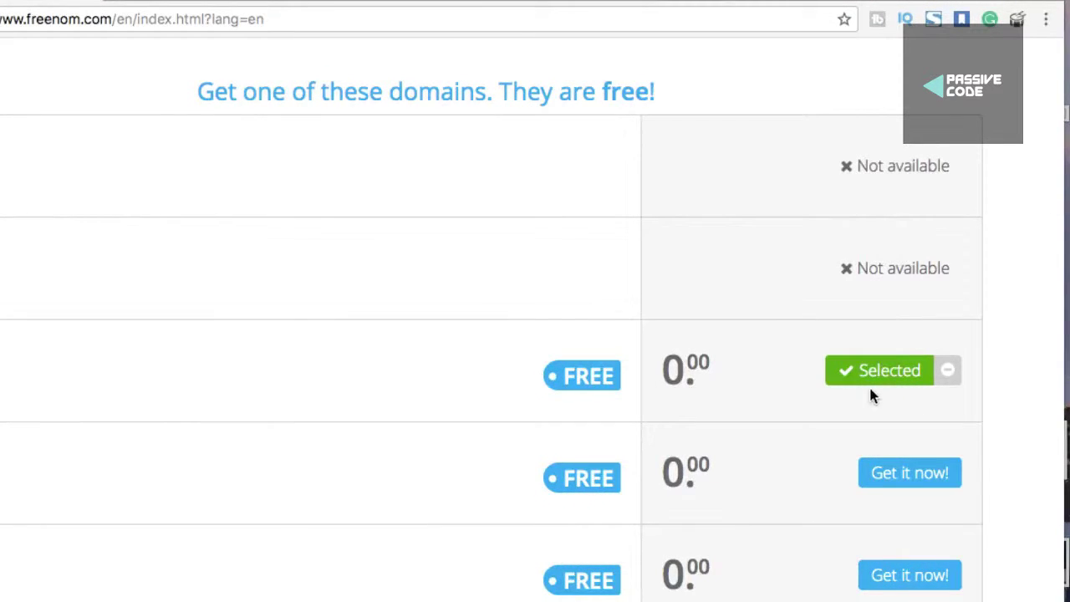
{"action": "scroll", "coordinate": [907, 367], "scroll_direction": "up", "scroll_amount": 5}
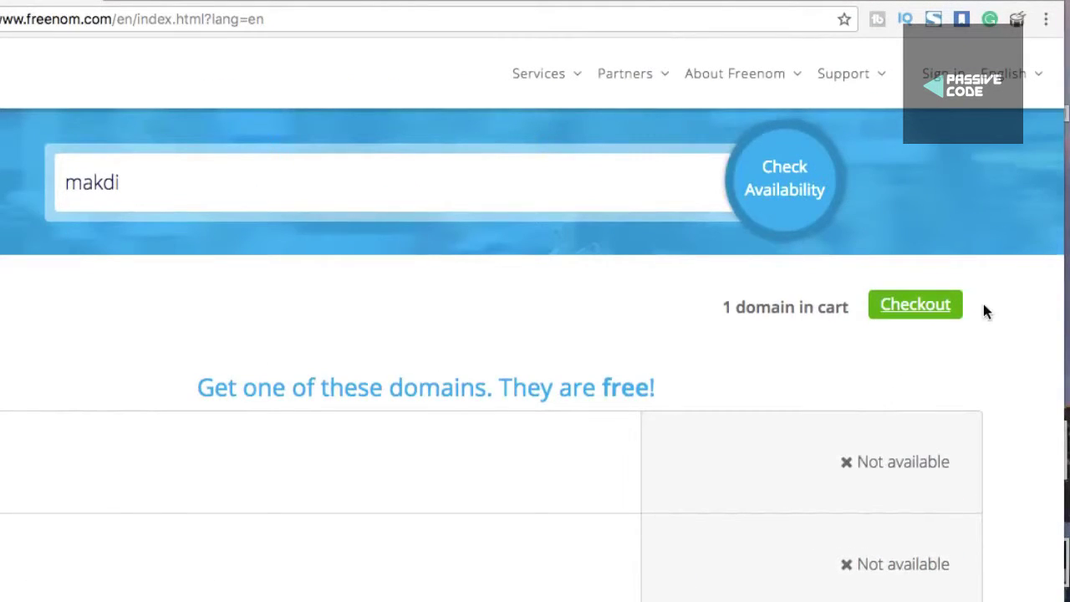
Check out makdi.ga with the '12 Months @ FREE' registration period
{"action": "left_click", "coordinate": [910, 323]}
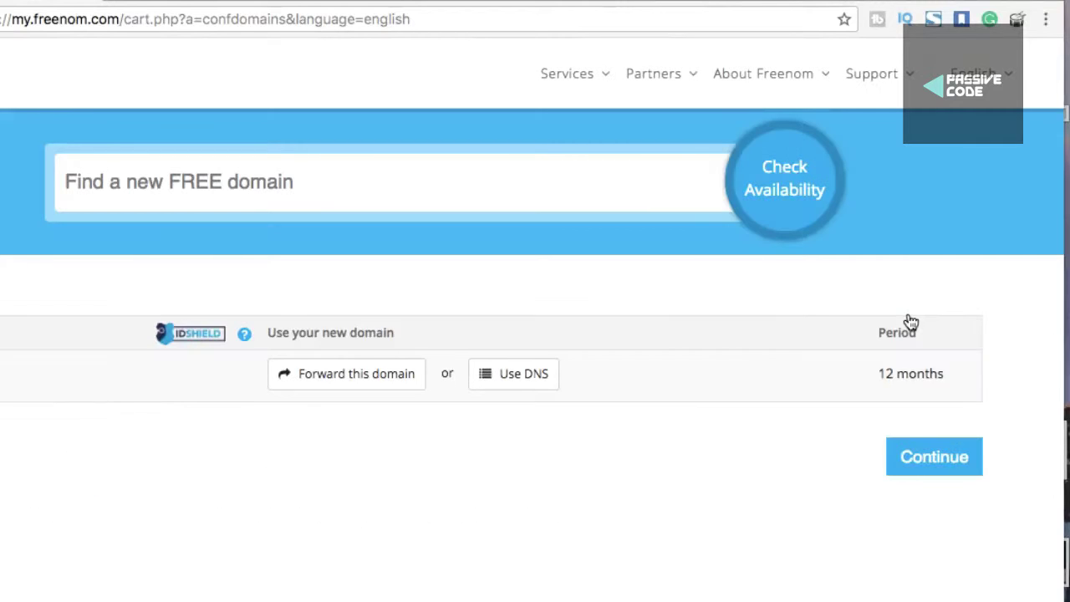
{"action": "left_click", "coordinate": [957, 376]}
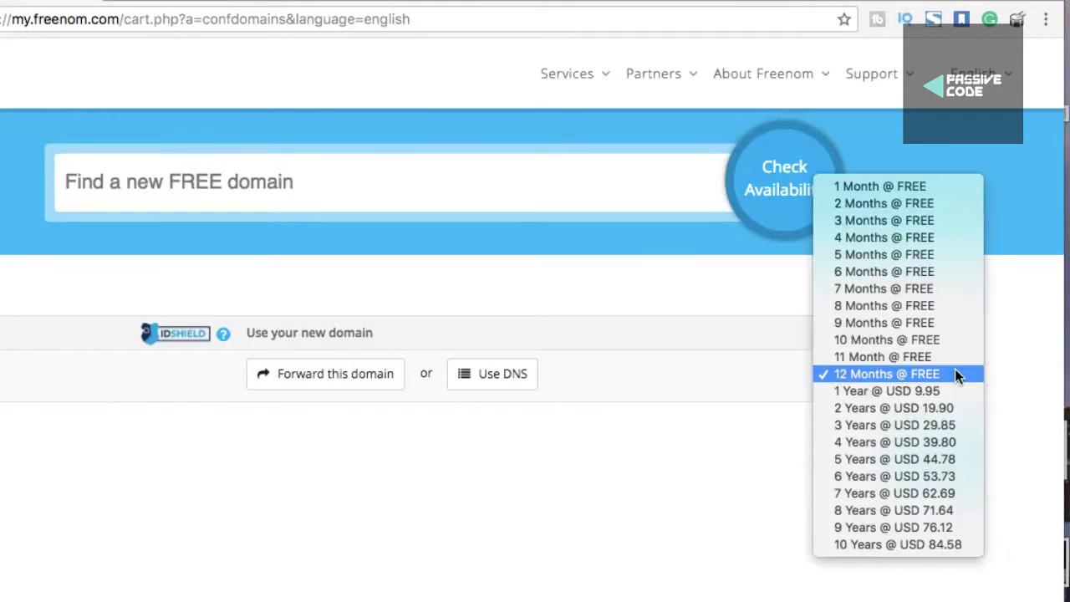
{"action": "left_click", "coordinate": [936, 376]}
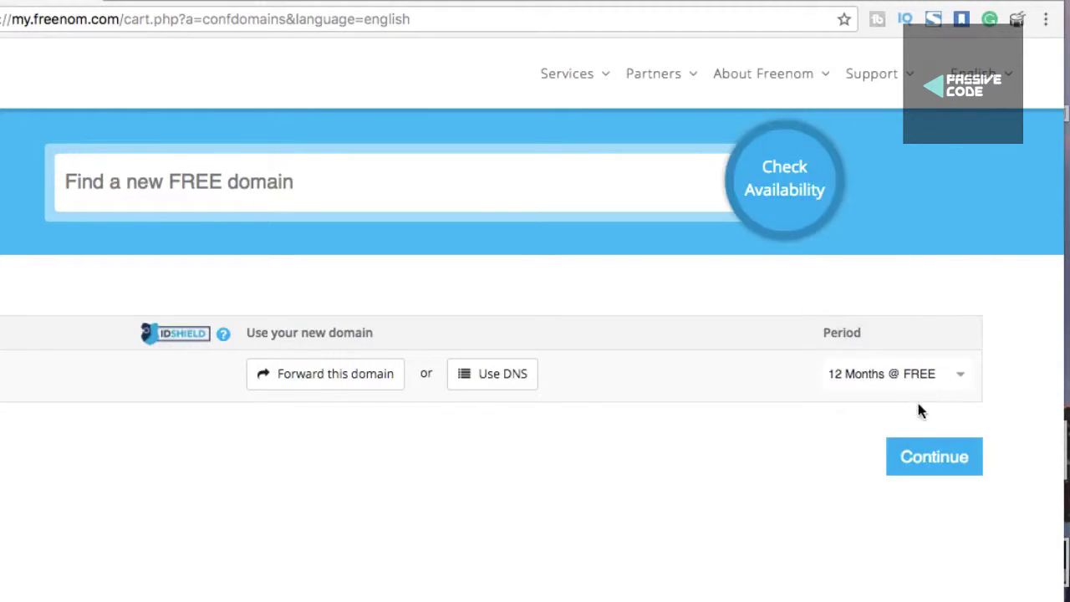
{"action": "left_click", "coordinate": [925, 465]}
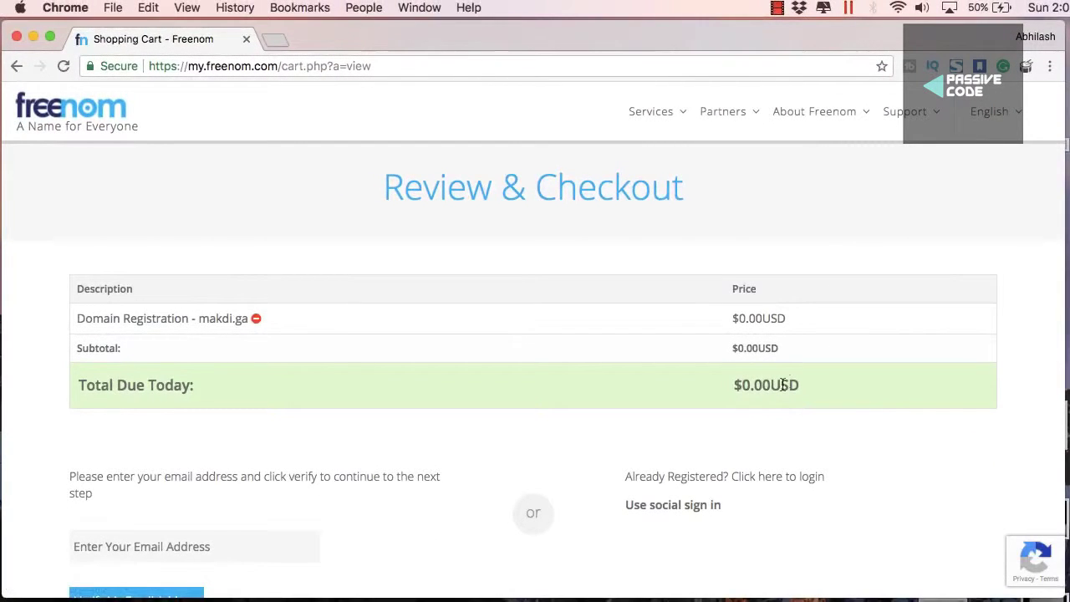
Enter the account e-mail address in the 'Enter Your Email Address' field
{"action": "scroll", "coordinate": [783, 384], "scroll_direction": "down", "scroll_amount": 2}
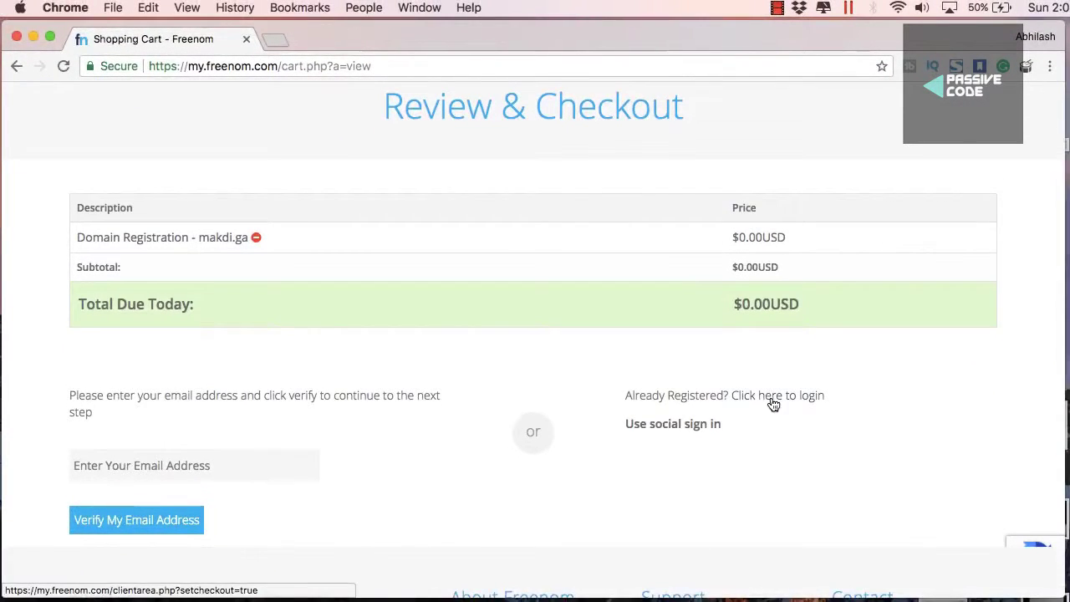
{"action": "scroll", "coordinate": [770, 401], "scroll_direction": "down", "scroll_amount": 2}
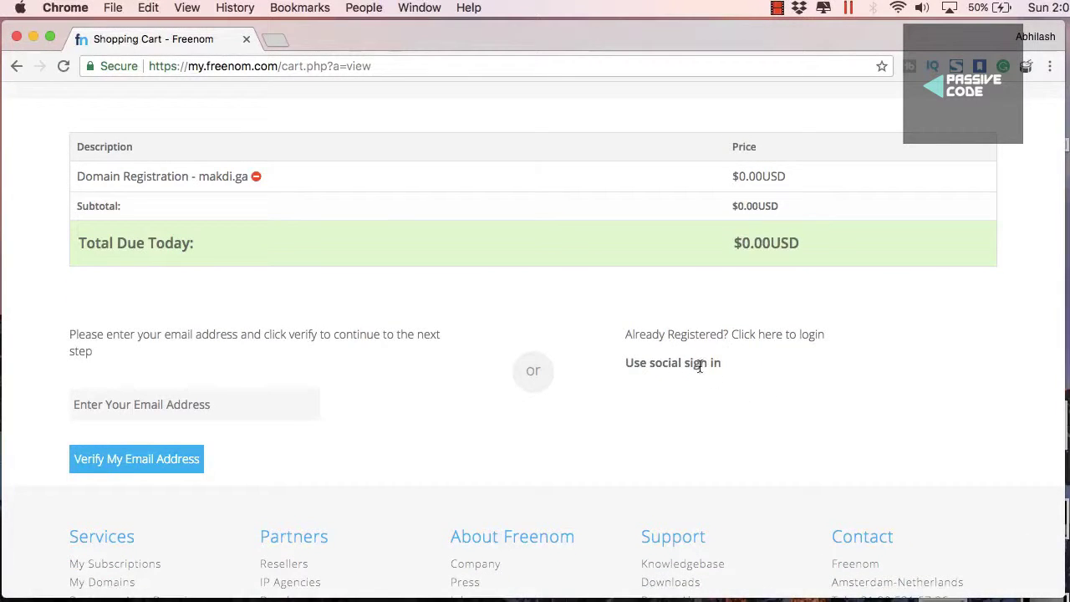
{"action": "scroll", "coordinate": [684, 361], "scroll_direction": "up", "scroll_amount": 4}
{"action": "scroll", "coordinate": [682, 361], "scroll_direction": "down", "scroll_amount": 4}
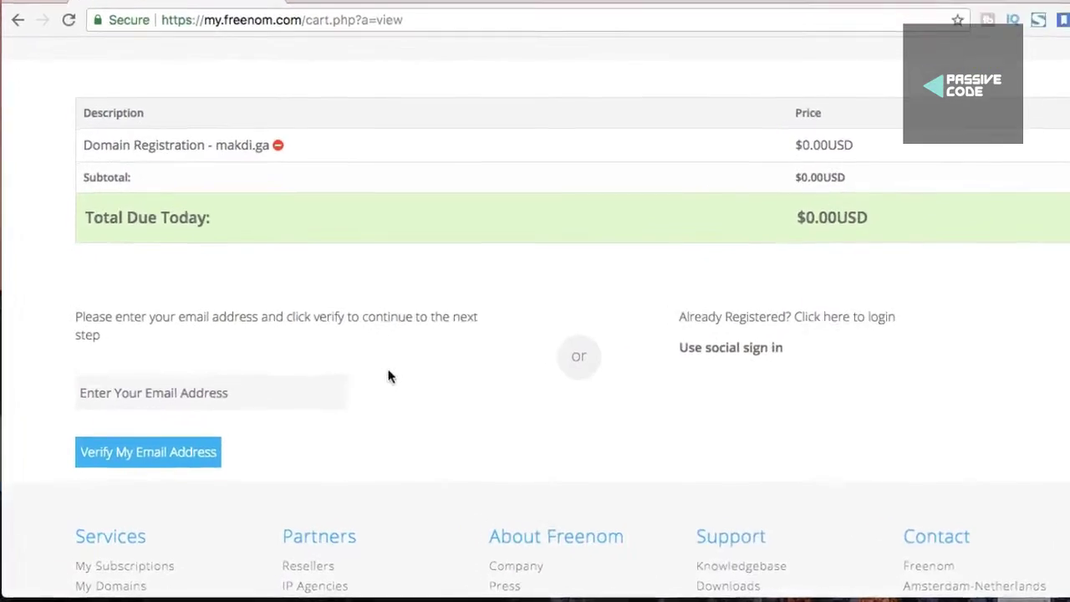
{"action": "left_click", "coordinate": [286, 400]}
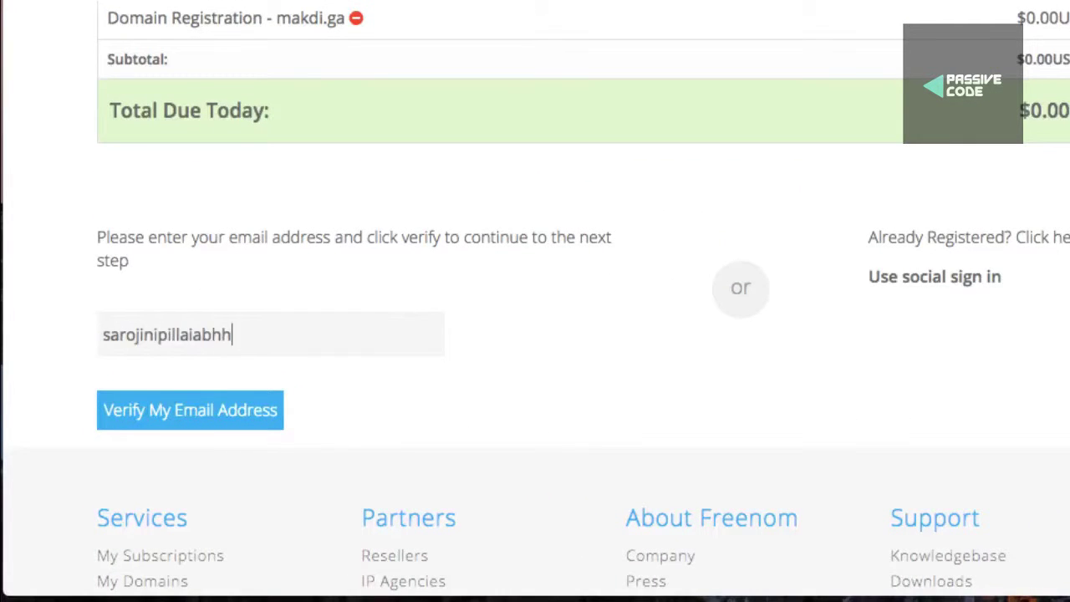
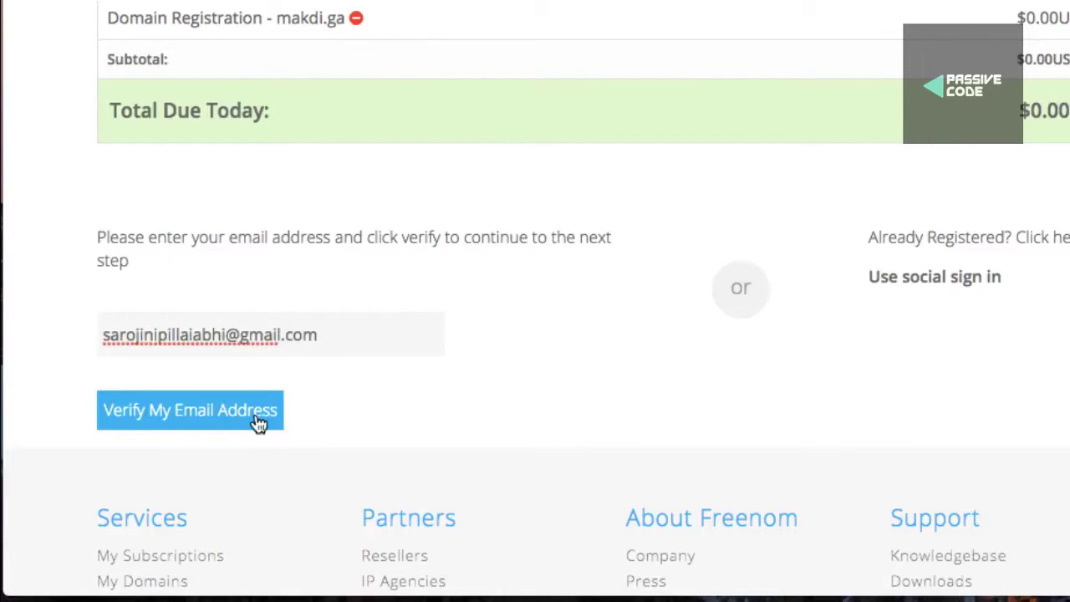
Request e-mail verification, solve the reCAPTCHA image challenge, then open a new browser tab
{"action": "left_click", "coordinate": [259, 423]}
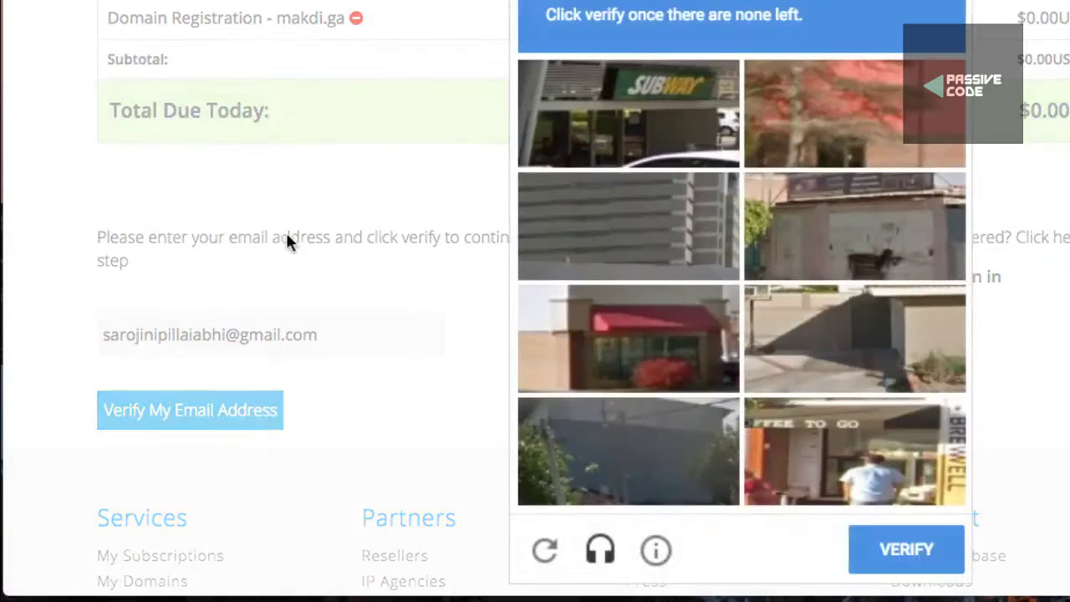
{"action": "left_click", "coordinate": [683, 137]}
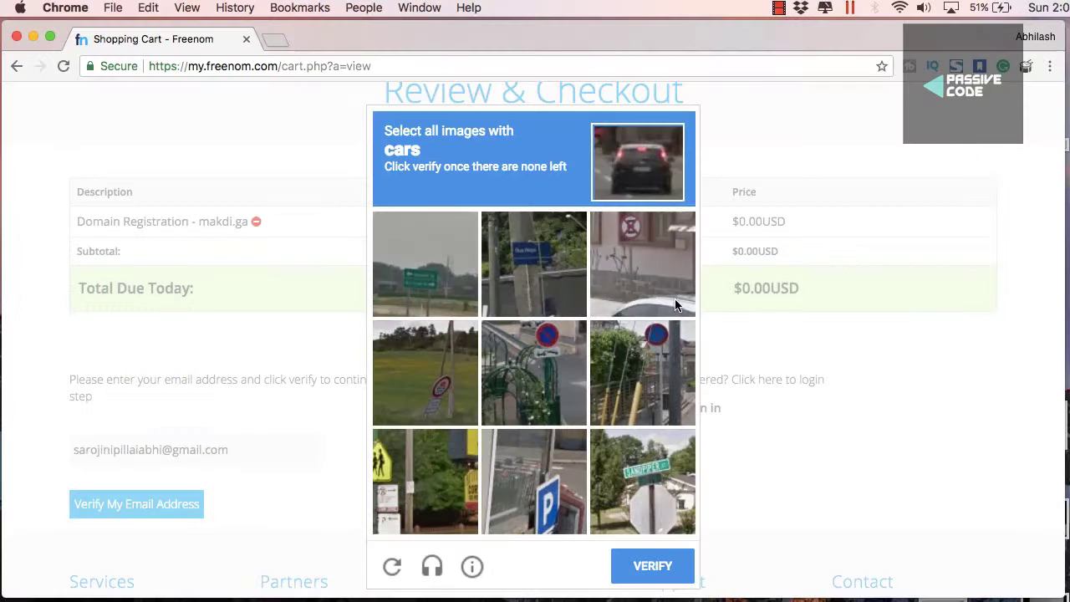
{"action": "left_click", "coordinate": [676, 306]}
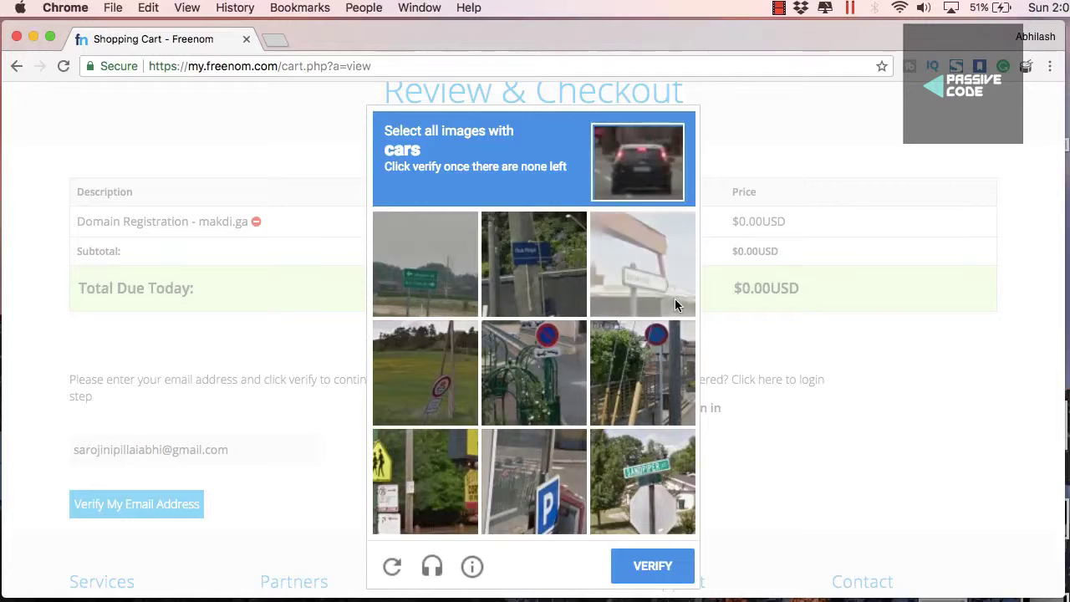
{"action": "left_click", "coordinate": [647, 568]}
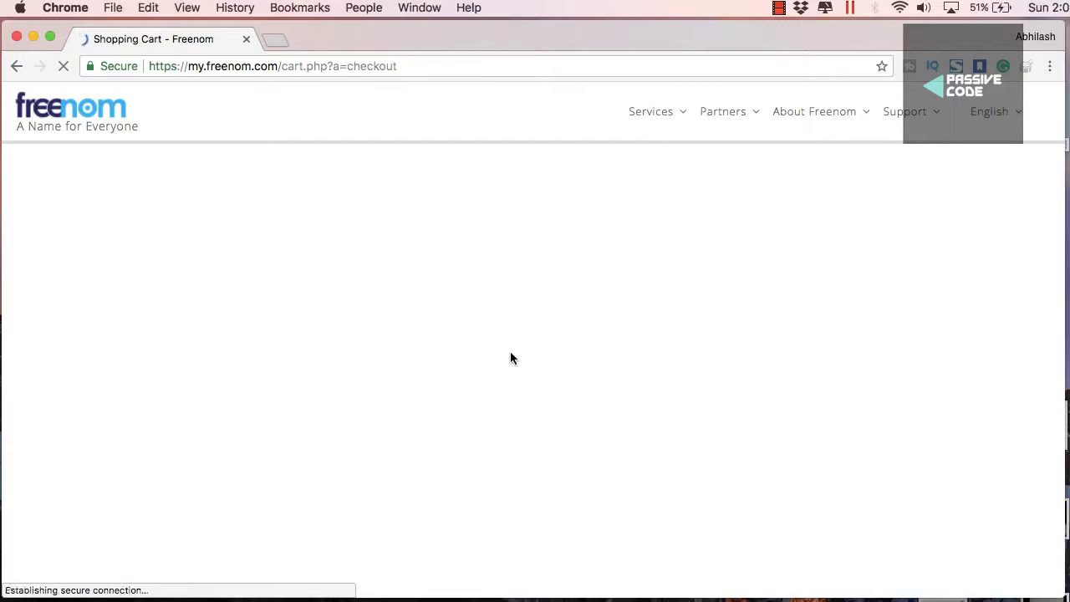
{"action": "scroll", "coordinate": [577, 409], "scroll_direction": "down", "scroll_amount": 2}
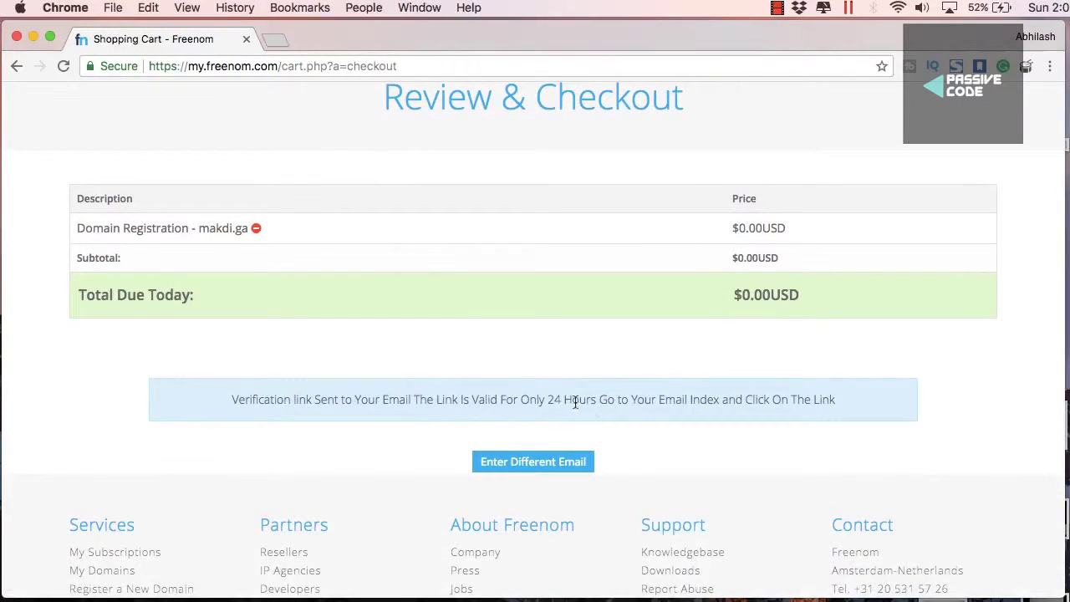
{"action": "left_click_drag", "start_coordinate": [803, 403], "coordinate": [379, 396]}
{"action": "left_click", "coordinate": [272, 41]}
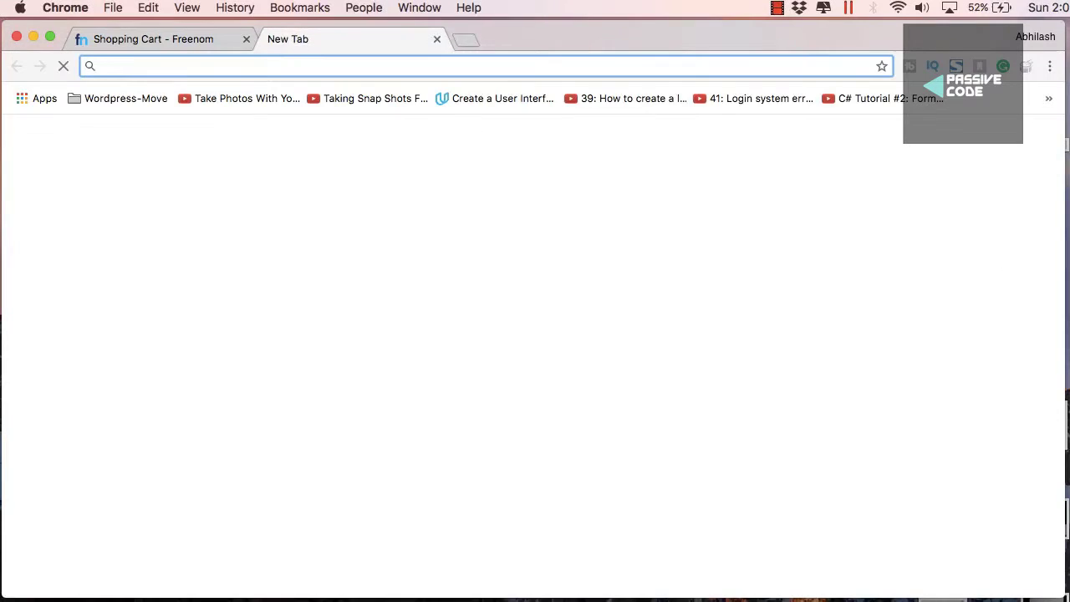
Load gmail.com and enter the account e-mail address
{"action": "type", "text": "gmail.com"}
{"action": "key", "text": "Return"}
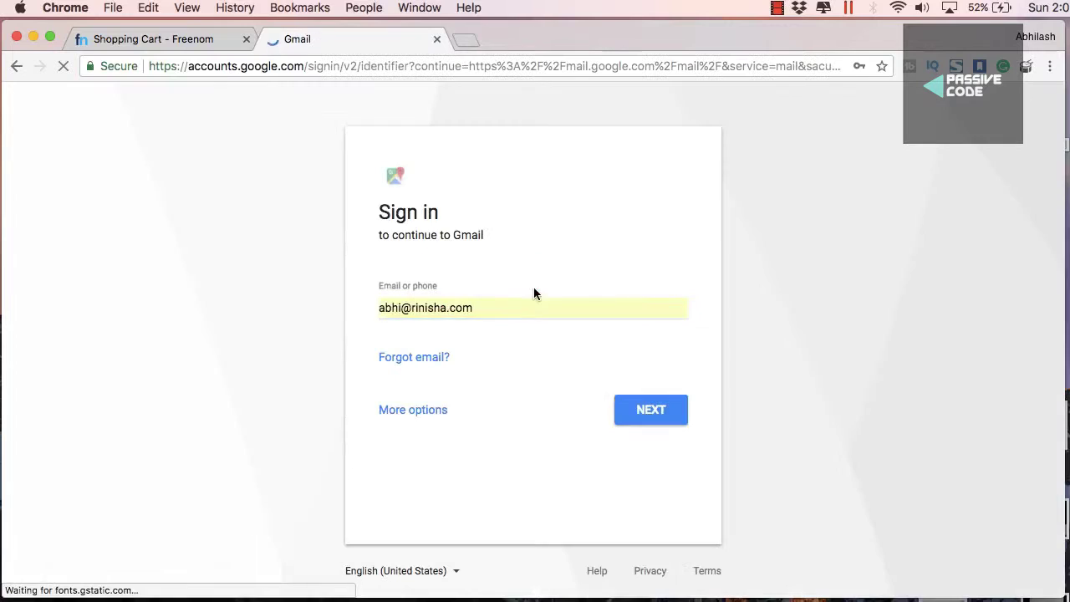
{"action": "triple_click", "coordinate": [477, 246]}
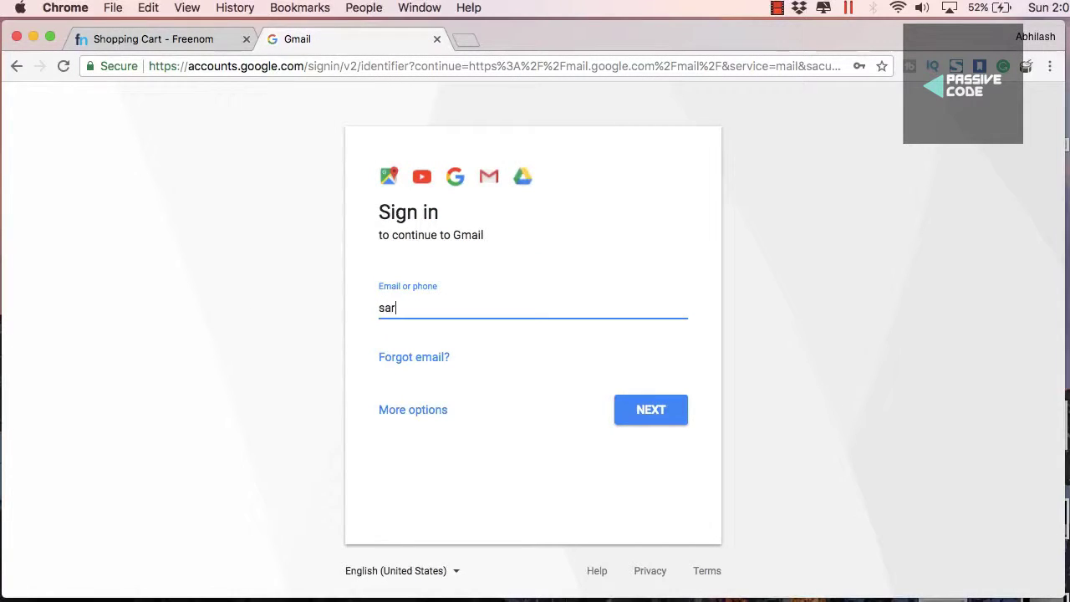
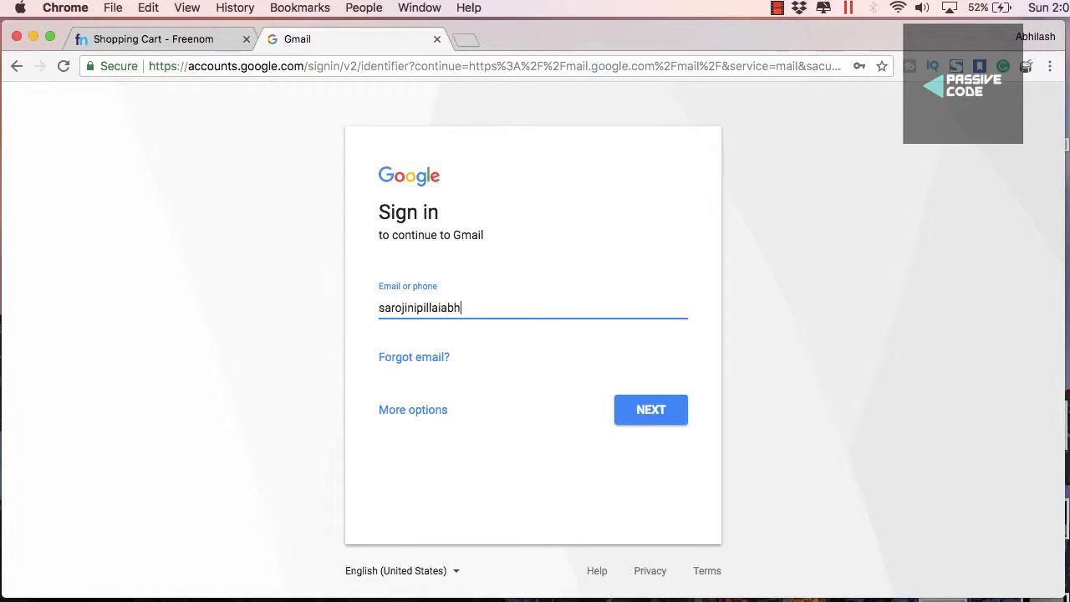
{"action": "key", "text": "Return"}
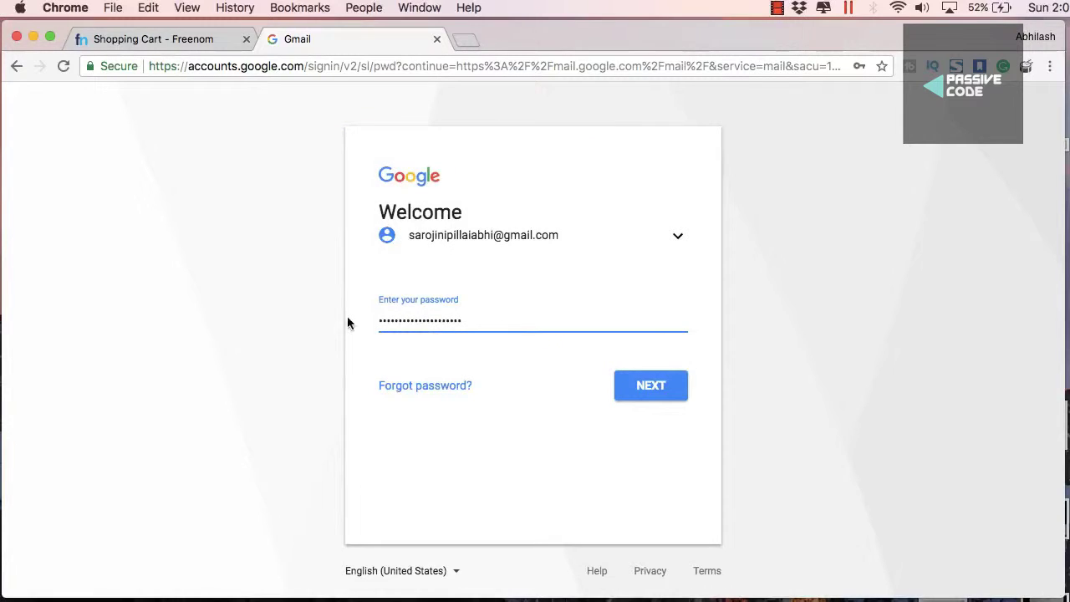
Sign in with the account password and follow the Freenom Email Verification link
{"action": "key", "text": "super+a"}
{"action": "type", "text": "••"}
{"action": "key", "text": "Return"}
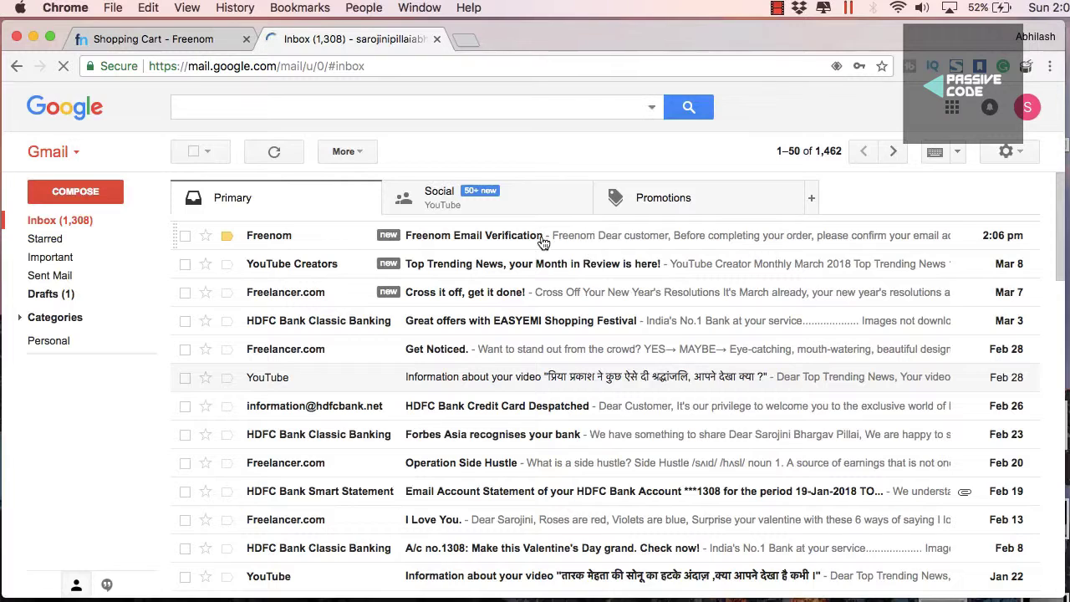
{"action": "left_click", "coordinate": [541, 241]}
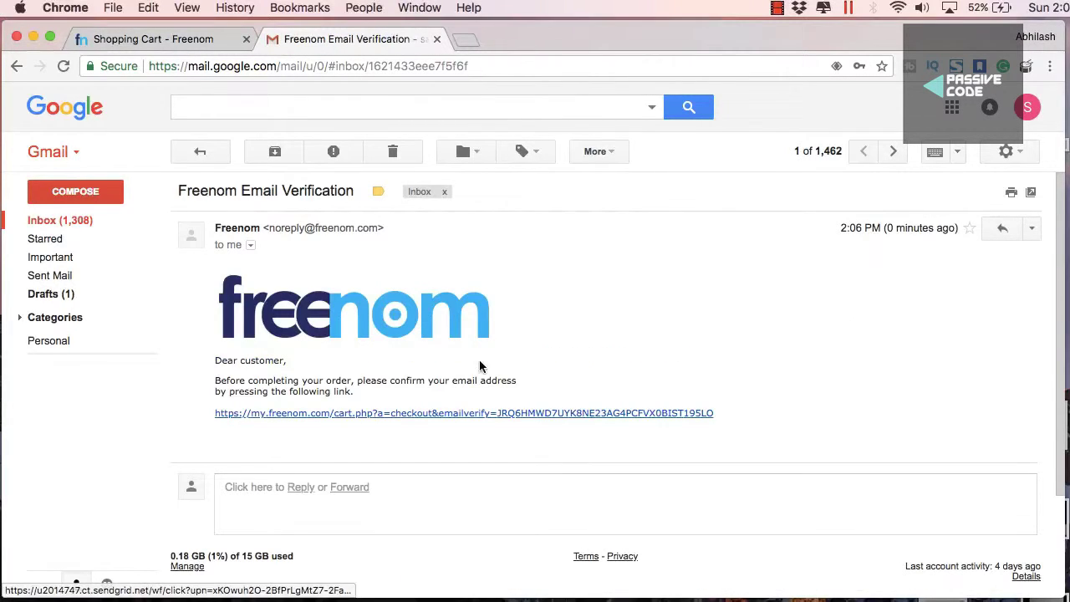
{"action": "left_click", "coordinate": [468, 413]}
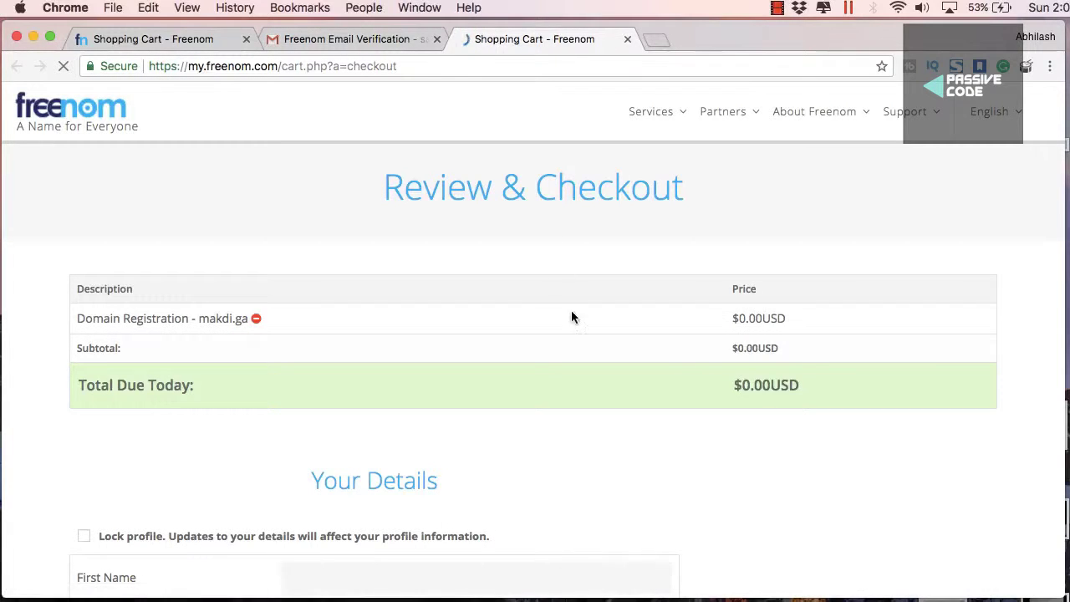
Enter the contact's first name and street address in the Freenom form
{"action": "scroll", "coordinate": [571, 313], "scroll_direction": "down", "scroll_amount": 5}
{"action": "left_click", "coordinate": [429, 286]}
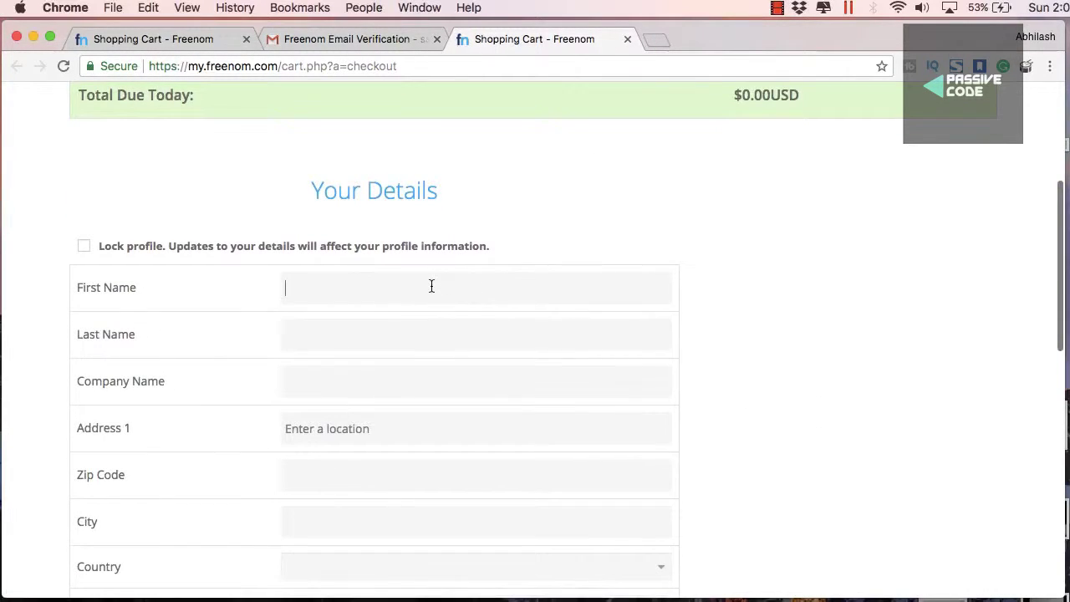
{"action": "scroll", "coordinate": [418, 351], "scroll_direction": "down", "scroll_amount": 2}
{"action": "left_click", "coordinate": [418, 351]}
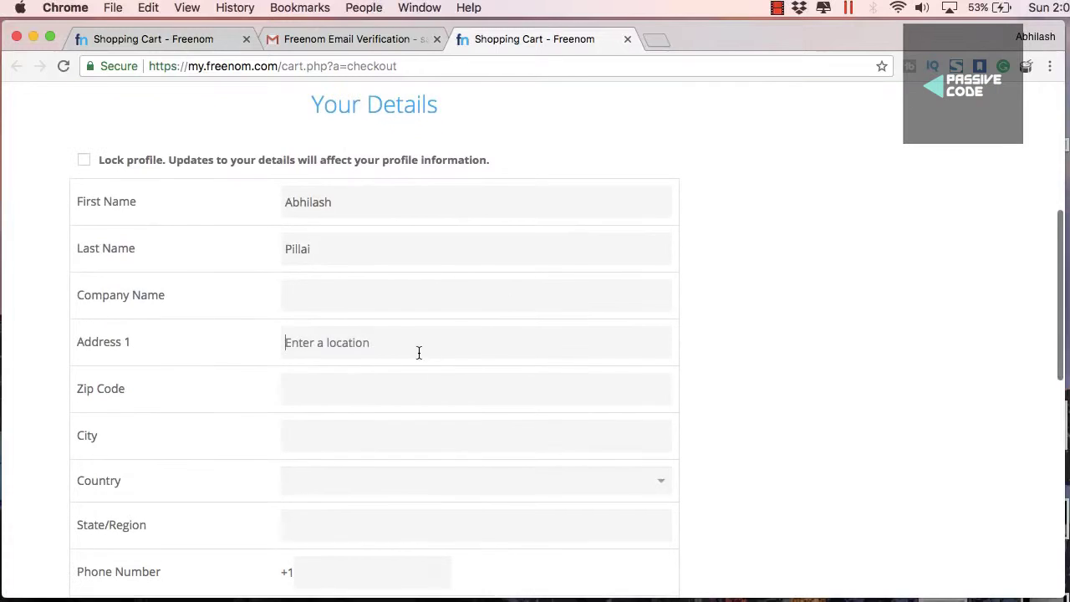
{"action": "type", "text": "Latur"}
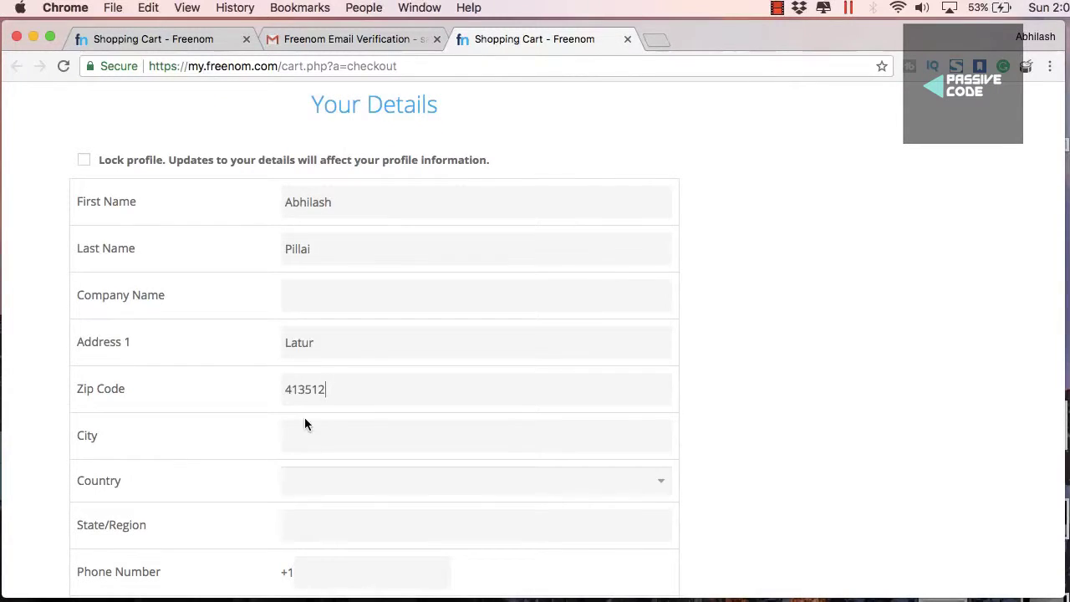
Set the country to India and the state to Maharashtra
{"action": "scroll", "coordinate": [344, 481], "scroll_direction": "down", "scroll_amount": 1}
{"action": "left_click", "coordinate": [344, 448]}
{"action": "scroll", "coordinate": [376, 376], "scroll_direction": "down", "scroll_amount": 15}
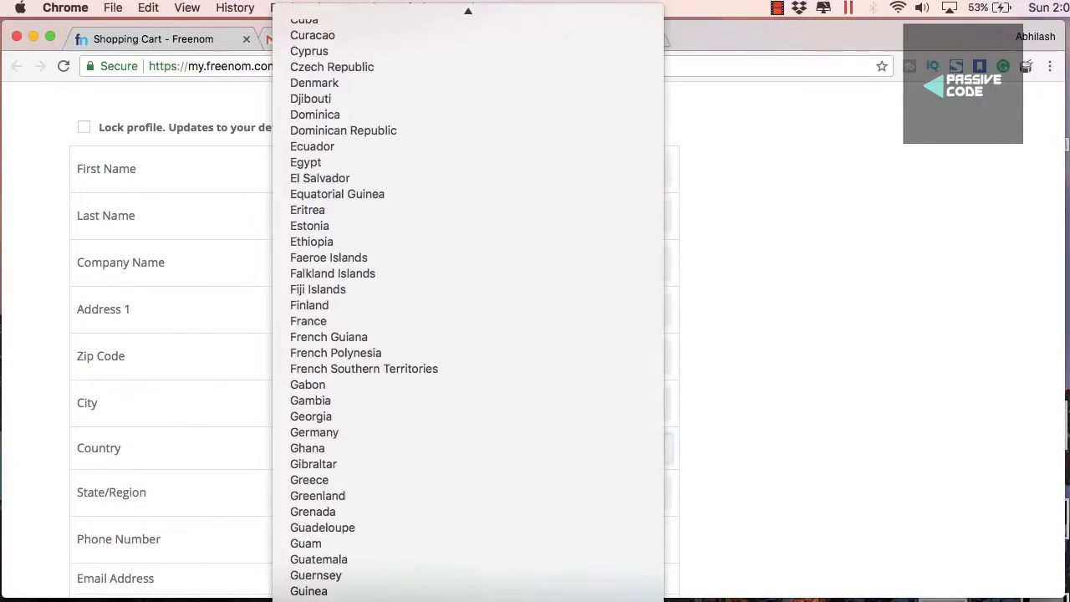
{"action": "left_click", "coordinate": [334, 585]}
{"action": "left_click", "coordinate": [372, 493]}
{"action": "scroll", "coordinate": [372, 498], "scroll_direction": "down", "scroll_amount": 3}
{"action": "left_click", "coordinate": [337, 540]}
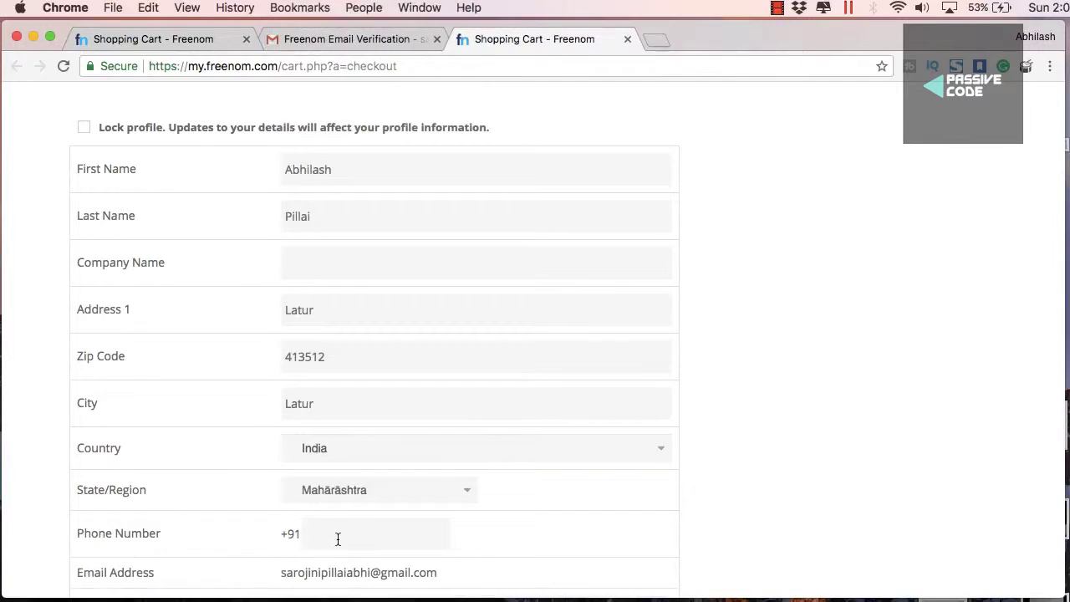
Paste the account password, accept the Terms & Conditions and submit the order
{"action": "scroll", "coordinate": [339, 518], "scroll_direction": "down", "scroll_amount": 4}
{"action": "scroll", "coordinate": [276, 451], "scroll_direction": "down", "scroll_amount": 3}
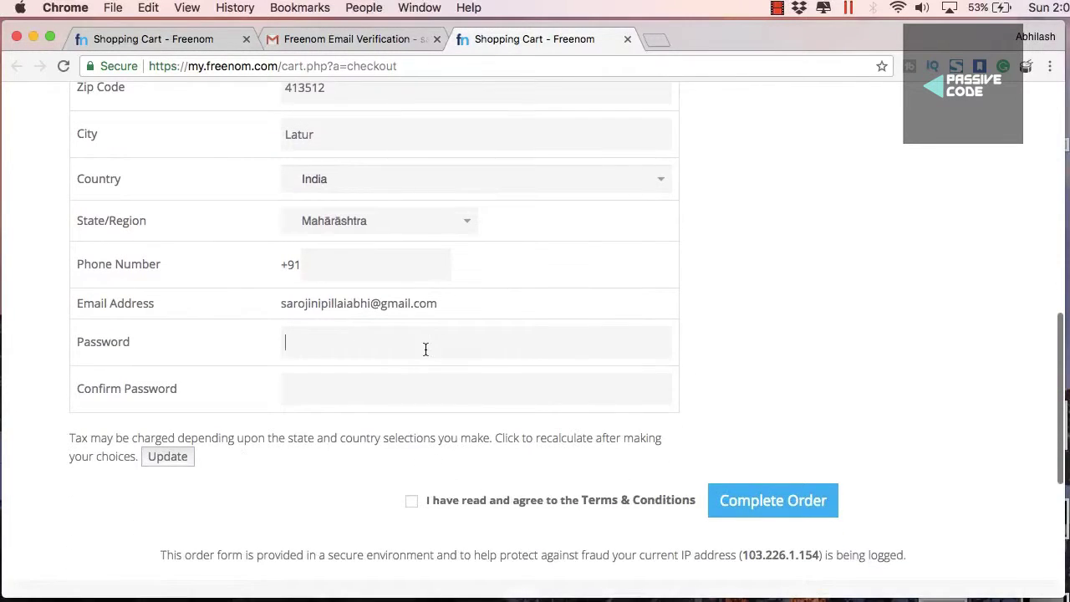
{"action": "key", "text": "super+v"}
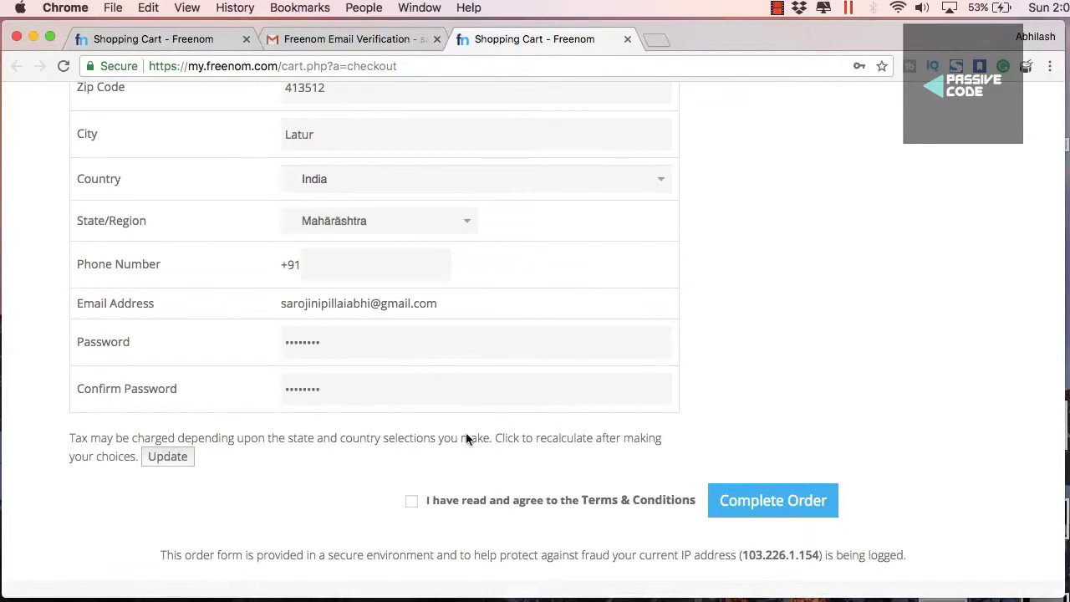
{"action": "left_click", "coordinate": [411, 501]}
{"action": "left_click", "coordinate": [747, 500]}
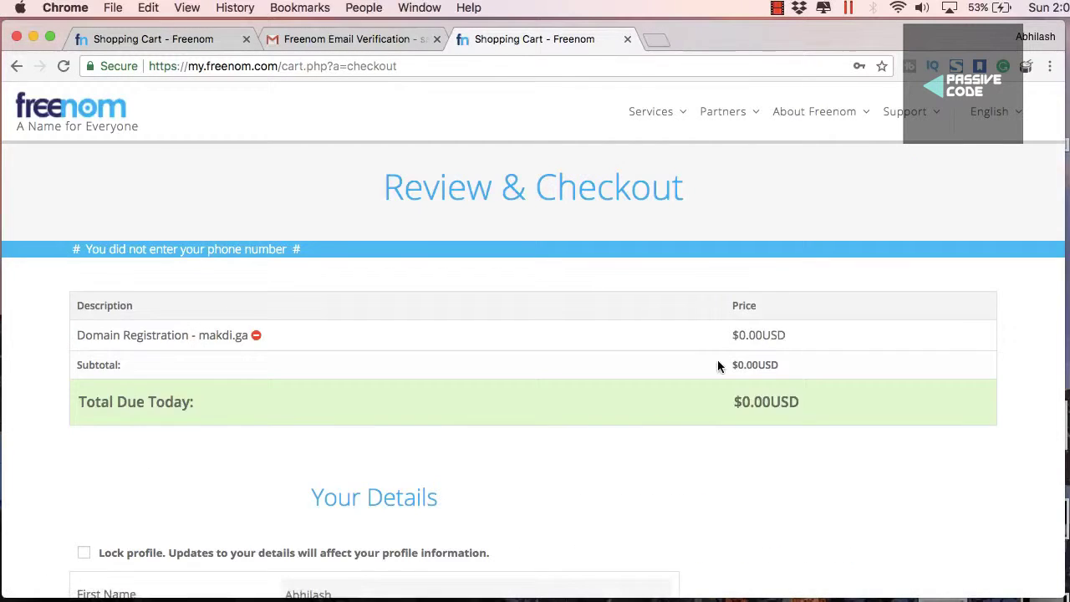
Fill in the missing phone number, re-accept the terms and Complete Order
{"action": "scroll", "coordinate": [717, 359], "scroll_direction": "down", "scroll_amount": 10}
{"action": "scroll", "coordinate": [717, 359], "scroll_direction": "up", "scroll_amount": 10}
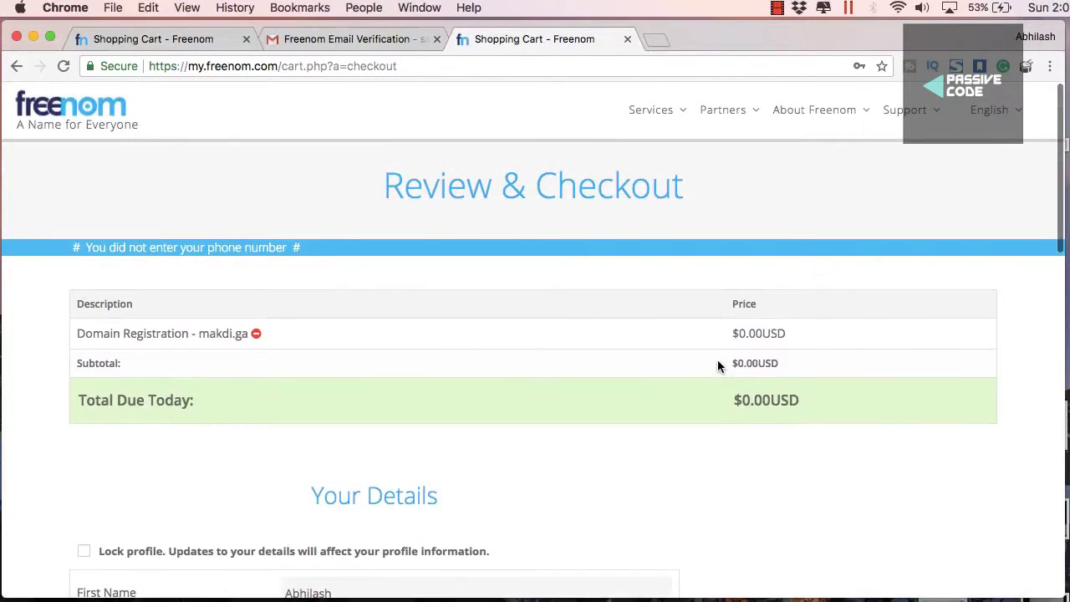
{"action": "scroll", "coordinate": [717, 360], "scroll_direction": "down", "scroll_amount": 10}
{"action": "left_click", "coordinate": [325, 324]}
{"action": "type", "text": "9823161"}
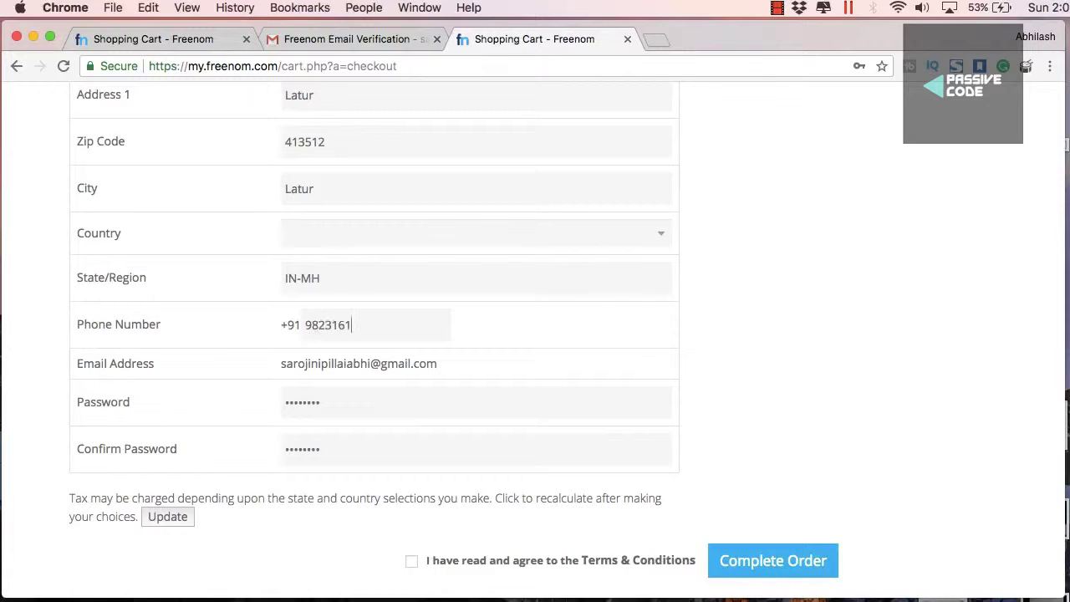
{"action": "scroll", "coordinate": [558, 457], "scroll_direction": "down", "scroll_amount": 3}
{"action": "left_click", "coordinate": [411, 429]}
{"action": "left_click", "coordinate": [752, 423]}
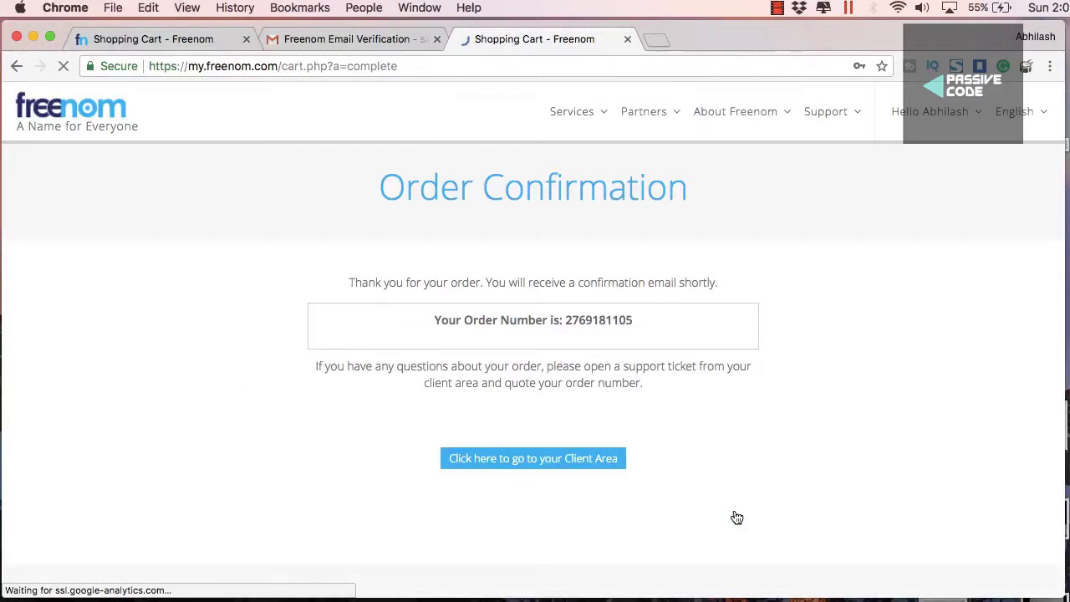
Dismiss the save-password bubble and open Client Area > Services > My Domains > Manage makdi.ga
{"action": "left_click", "coordinate": [867, 90]}
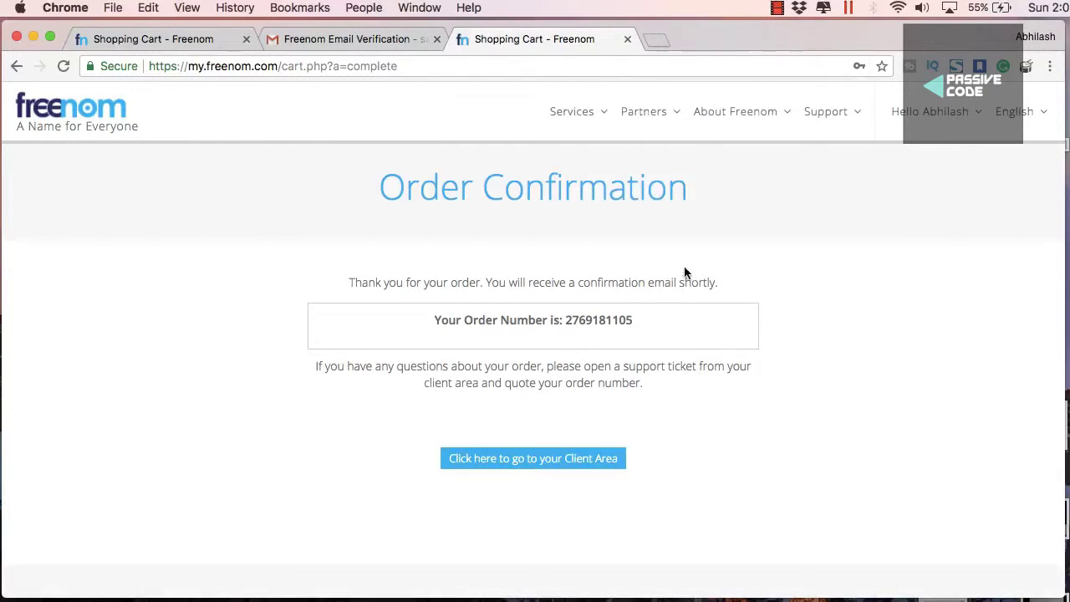
{"action": "left_click", "coordinate": [559, 458]}
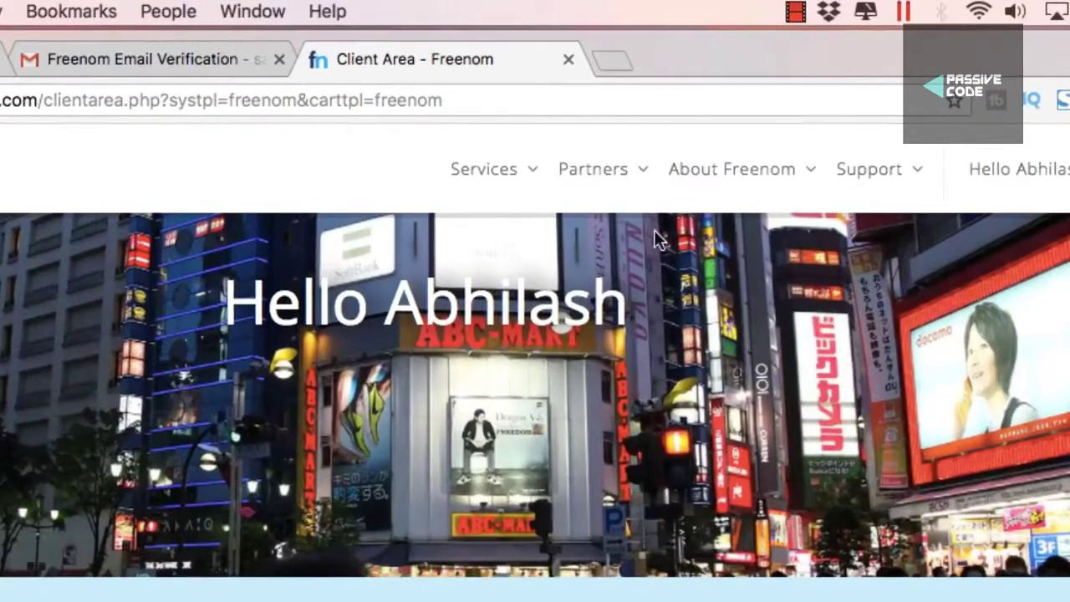
{"action": "mouse_move", "coordinate": [532, 189]}
{"action": "left_click", "coordinate": [524, 290]}
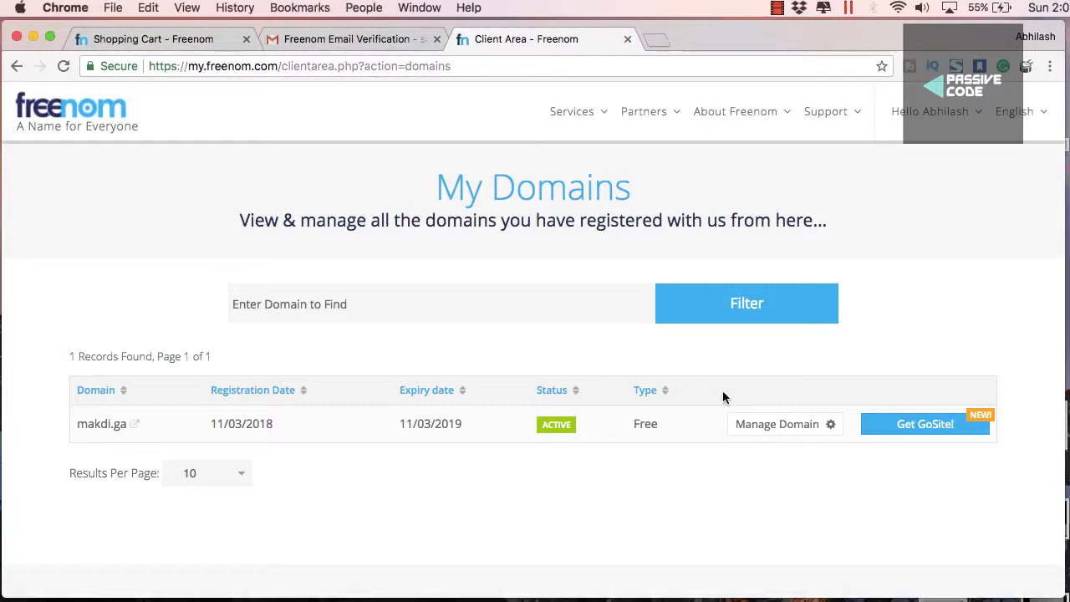
{"action": "left_click", "coordinate": [763, 424]}
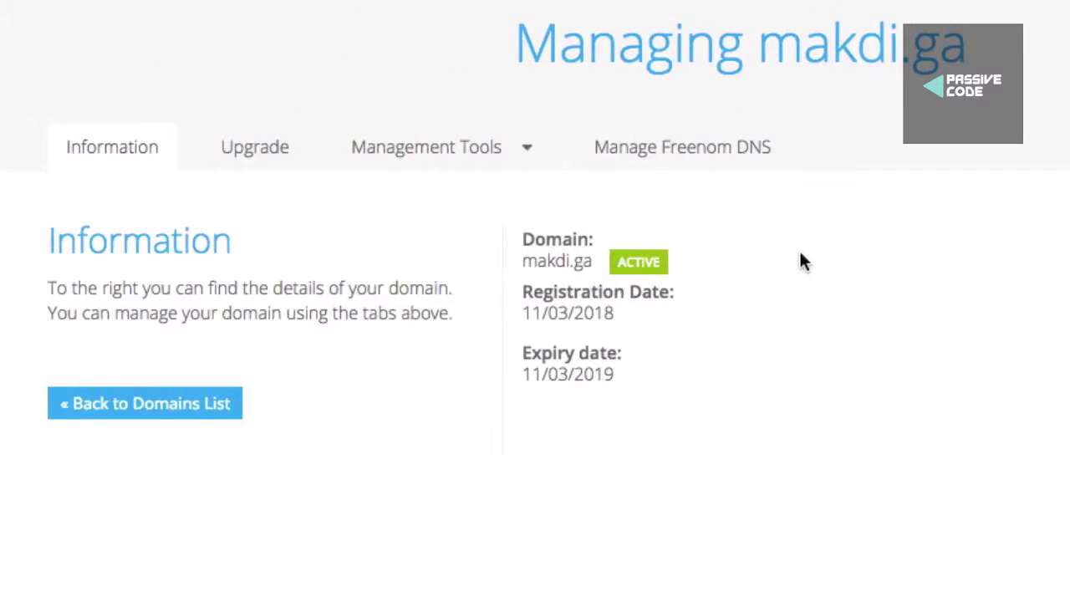
{"action": "left_click", "coordinate": [504, 155]}
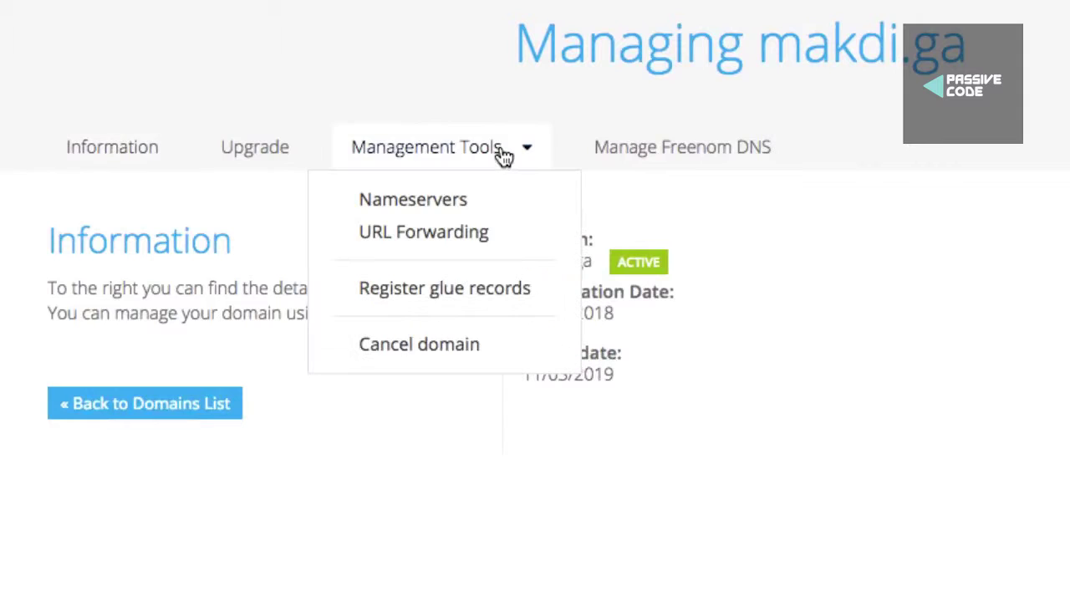
Under Nameservers, select 'Use custom nameservers (enter below)' for makdi.ga
{"action": "left_click", "coordinate": [438, 204]}
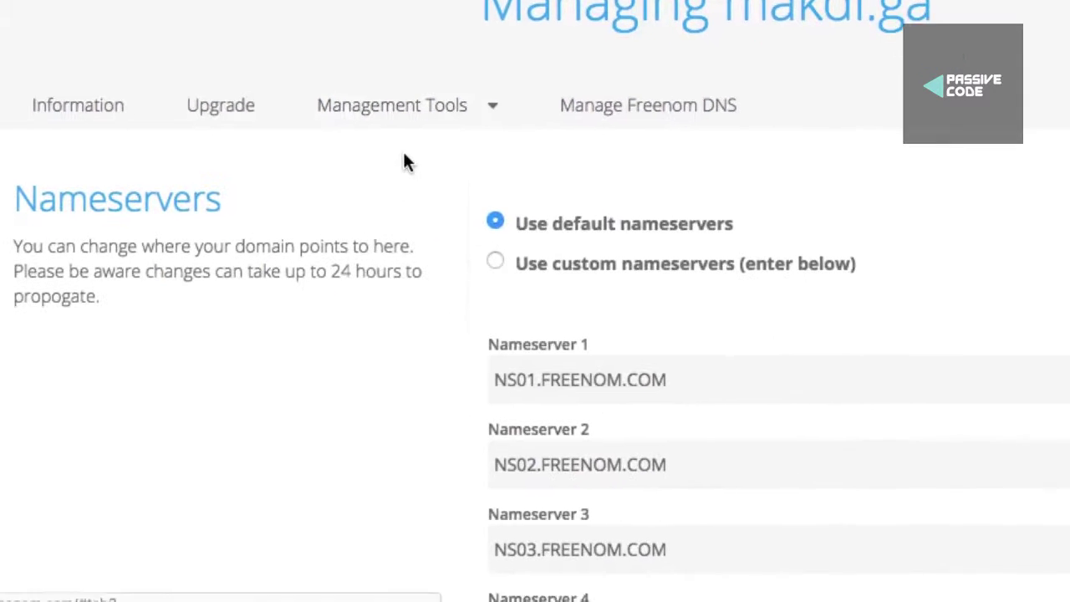
{"action": "scroll", "coordinate": [615, 257], "scroll_direction": "down", "scroll_amount": 3}
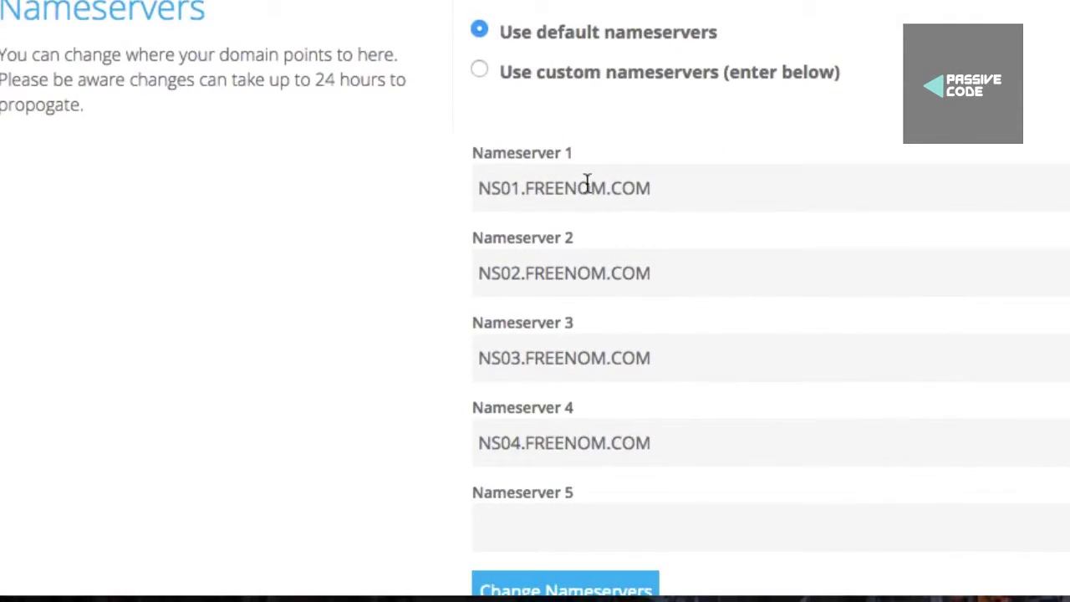
{"action": "left_click", "coordinate": [481, 70]}
{"action": "scroll", "coordinate": [619, 150], "scroll_direction": "down", "scroll_amount": 1}
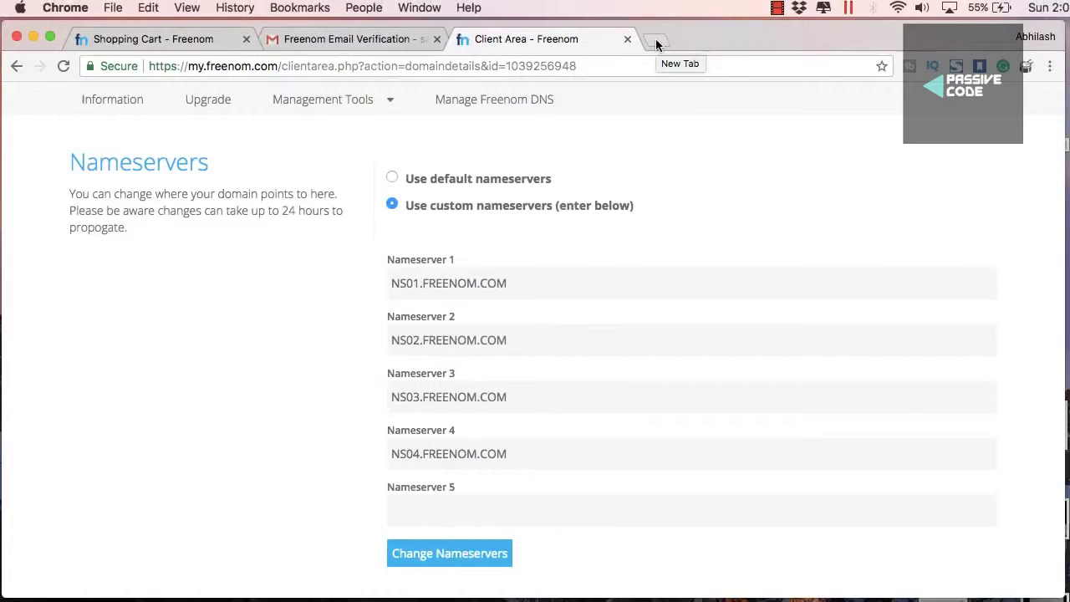
In a new tab, search 'infinityfree' and open the InfinityFree free web hosting result
{"action": "left_click", "coordinate": [655, 43]}
{"action": "type", "text": "infin"}
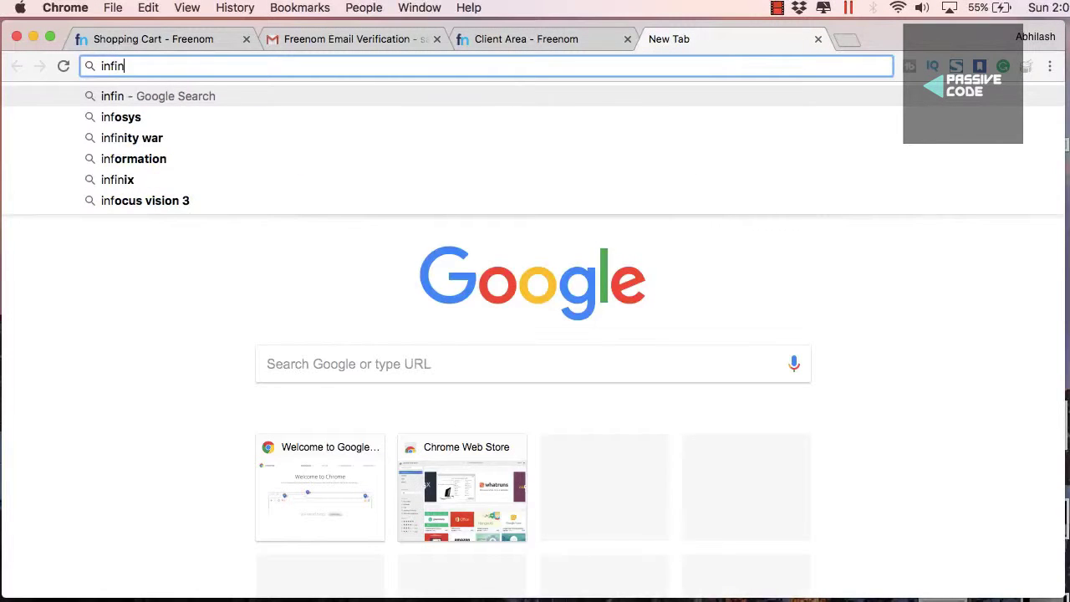
{"action": "type", "text": "itefree"}
{"action": "key", "text": "BackSpace"}
{"action": "key", "text": "BackSpace"}
{"action": "key", "text": "BackSpace"}
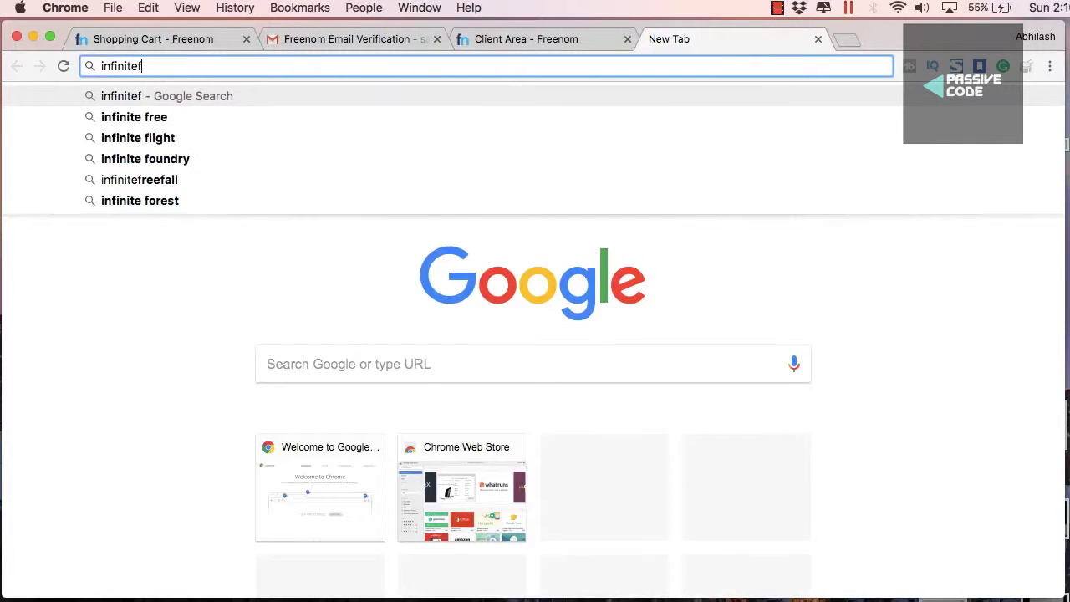
{"action": "type", "text": "ree"}
{"action": "key", "text": "Return"}
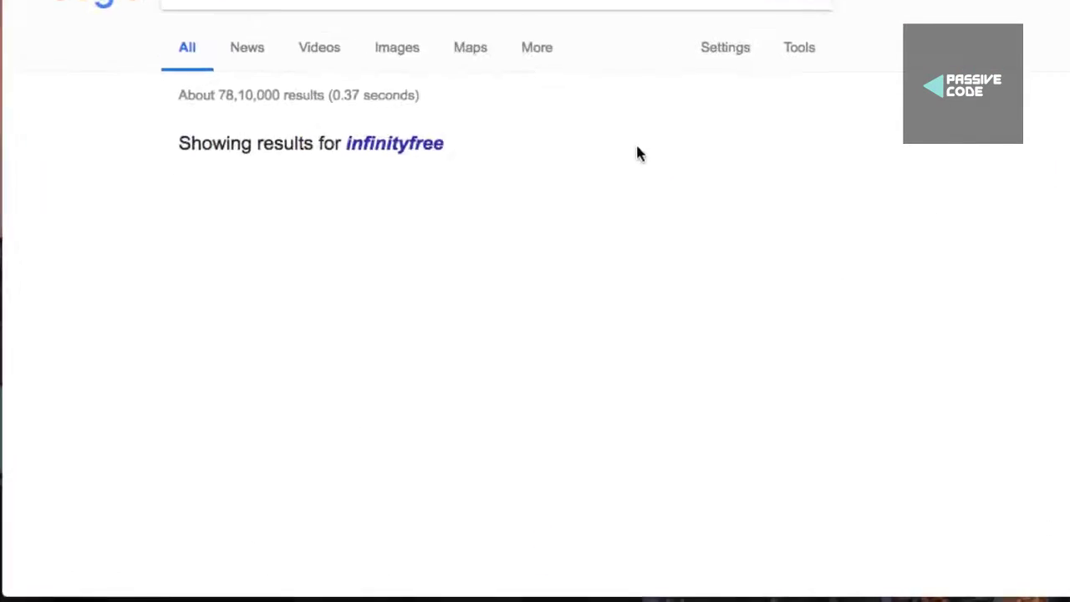
{"action": "left_click", "coordinate": [420, 175]}
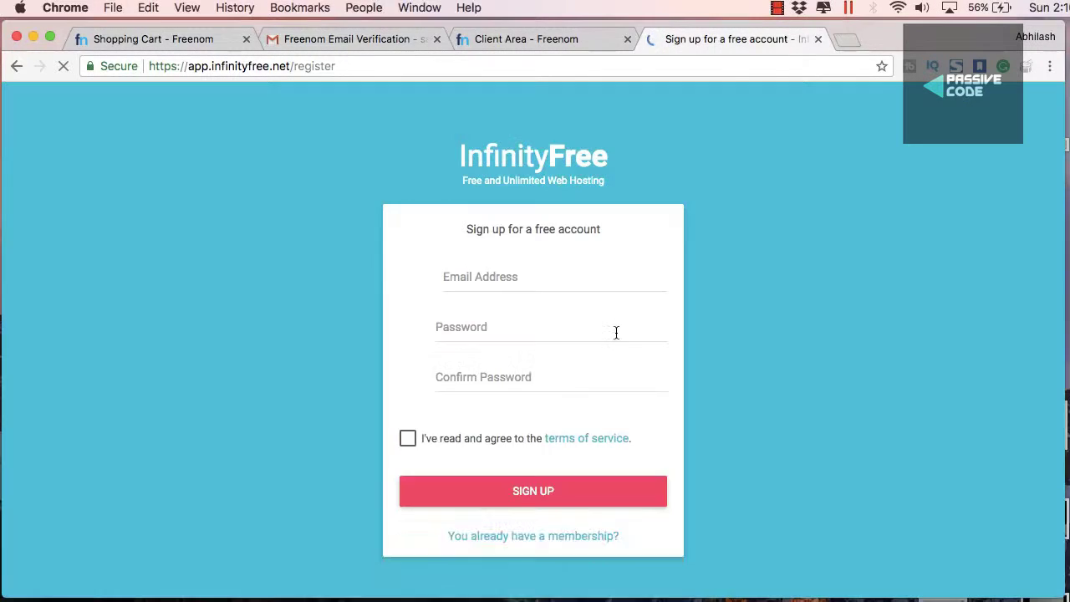
Fill the sign-up Email, Password and Confirm Password fields
{"action": "left_click", "coordinate": [504, 280]}
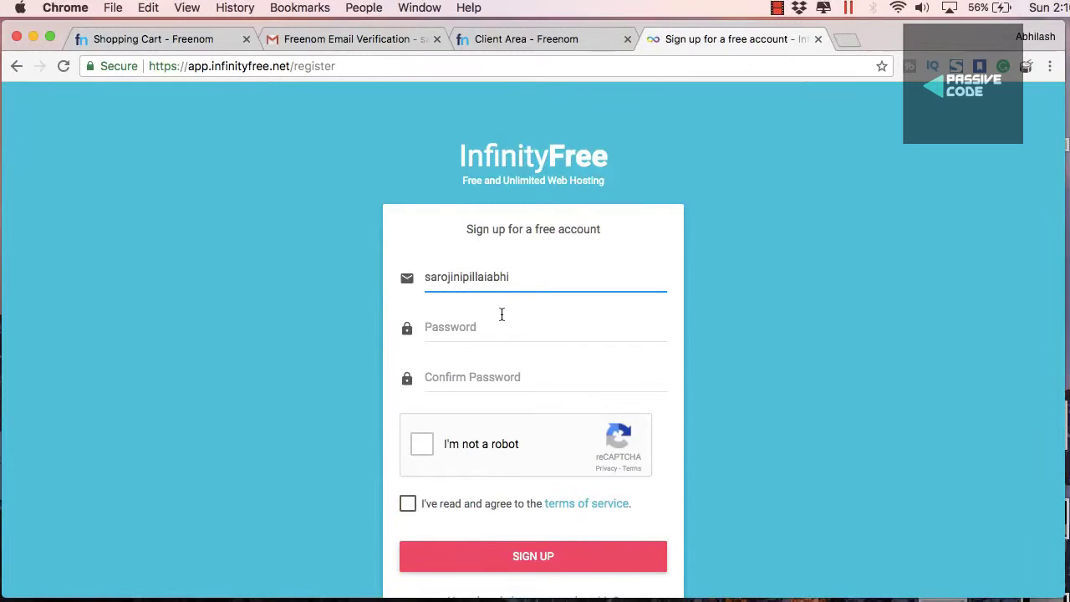
{"action": "left_click", "coordinate": [489, 320]}
{"action": "type", "text": "••"}
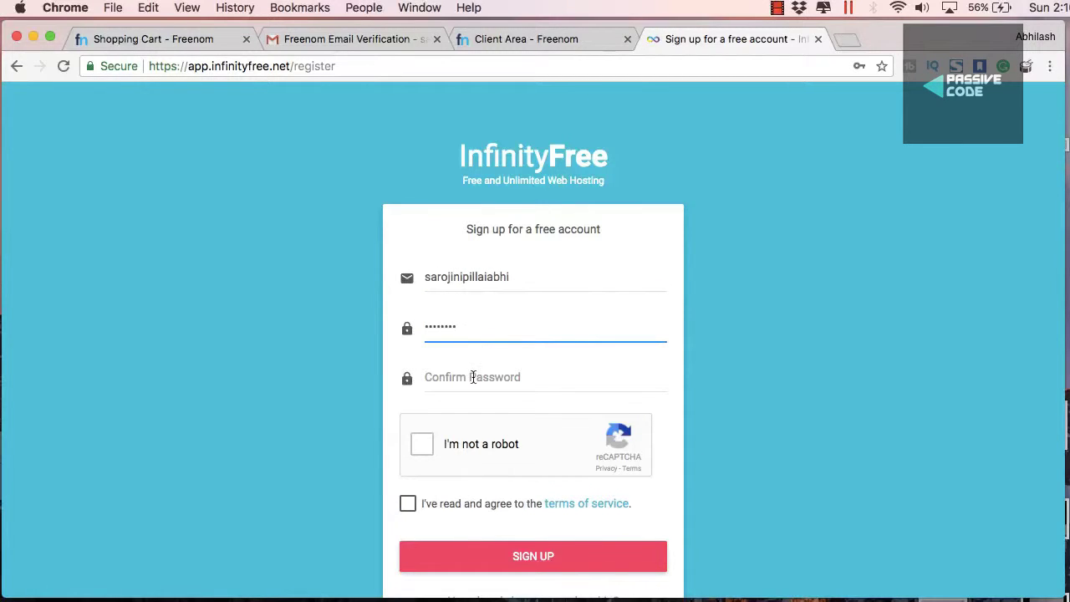
{"action": "left_click", "coordinate": [472, 377]}
{"action": "type", "text": "•••"}
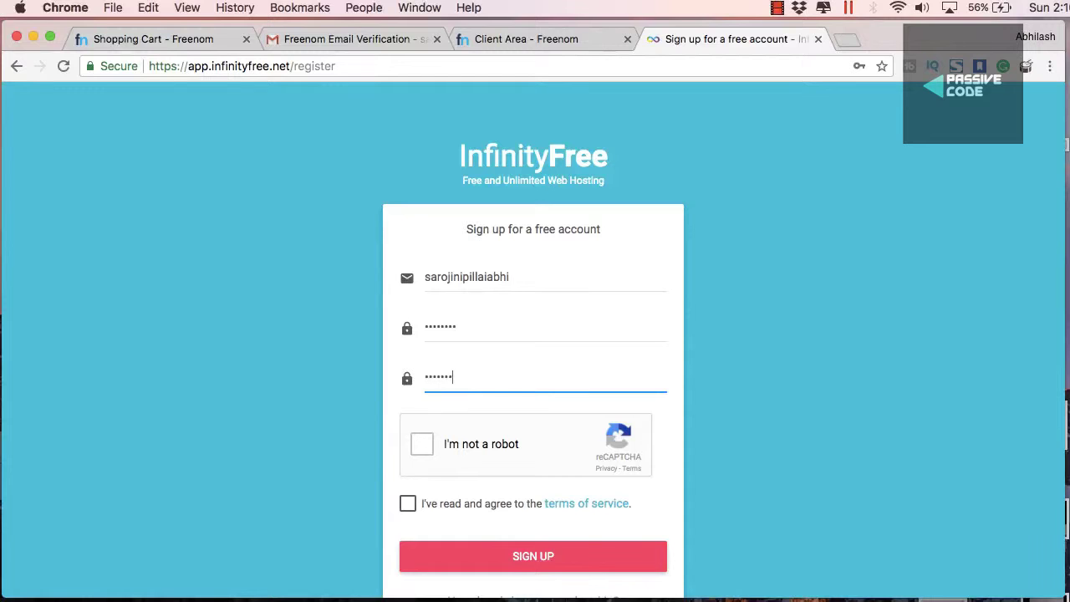
Solve the reCAPTCHA image challenge and tick the terms of service box
{"action": "left_click", "coordinate": [422, 443]}
{"action": "left_click", "coordinate": [407, 503]}
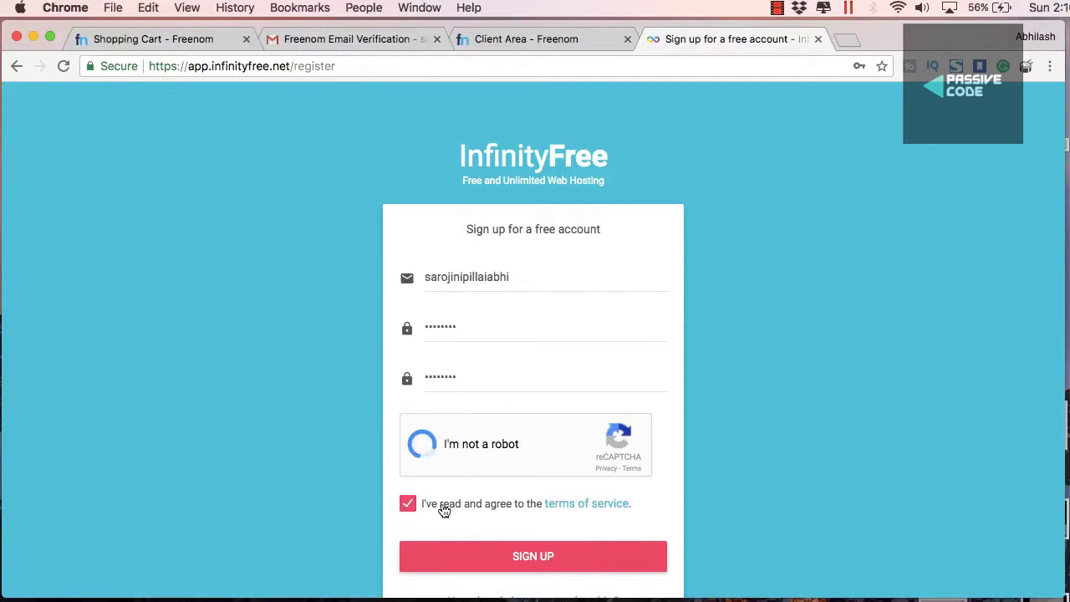
{"action": "left_click", "coordinate": [483, 507]}
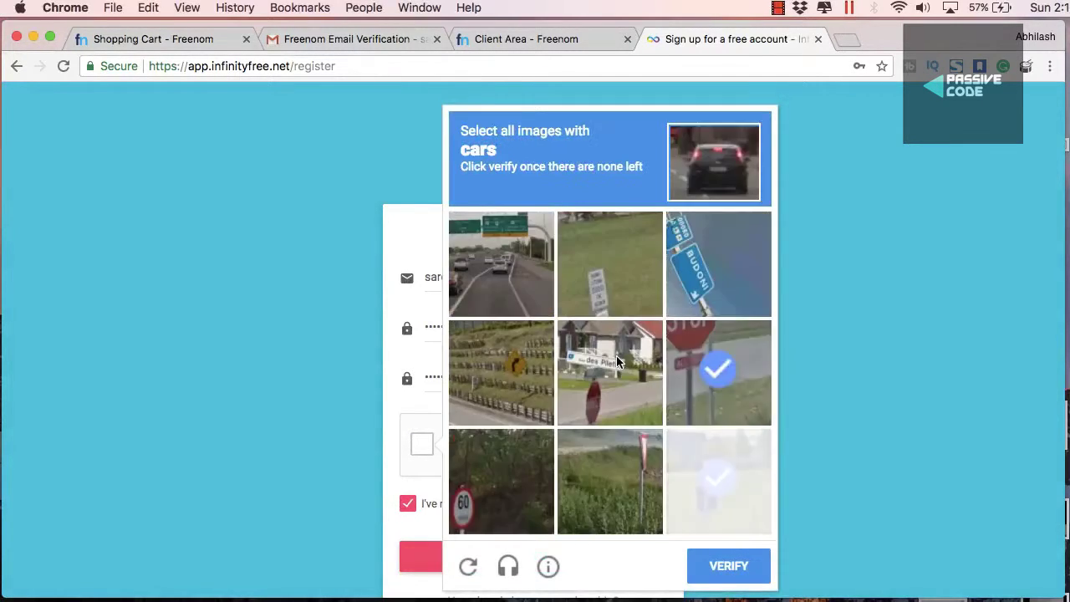
{"action": "left_click", "coordinate": [513, 292]}
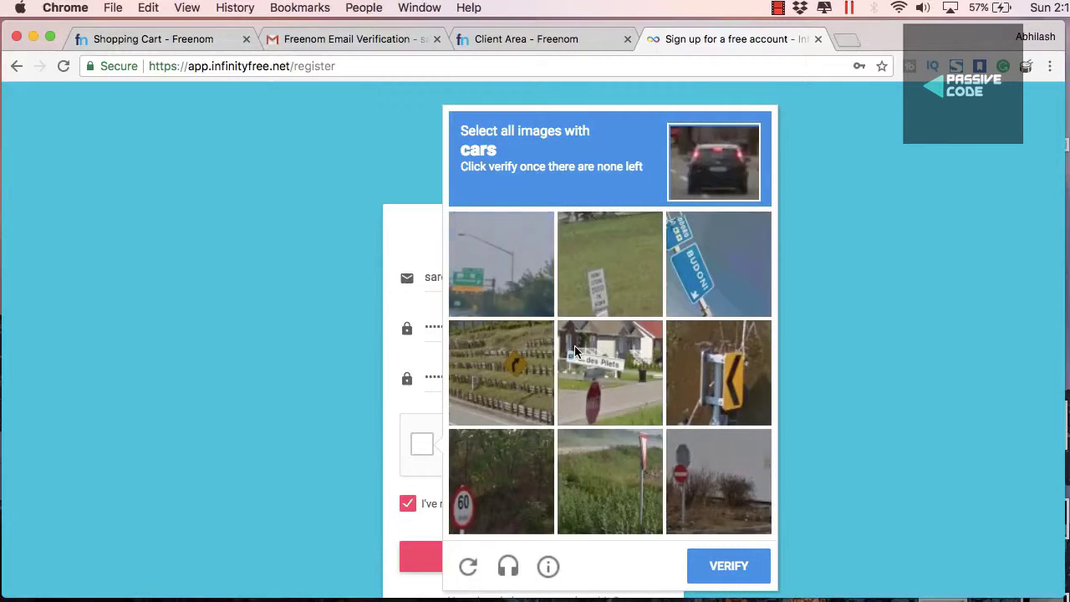
{"action": "left_click", "coordinate": [714, 568]}
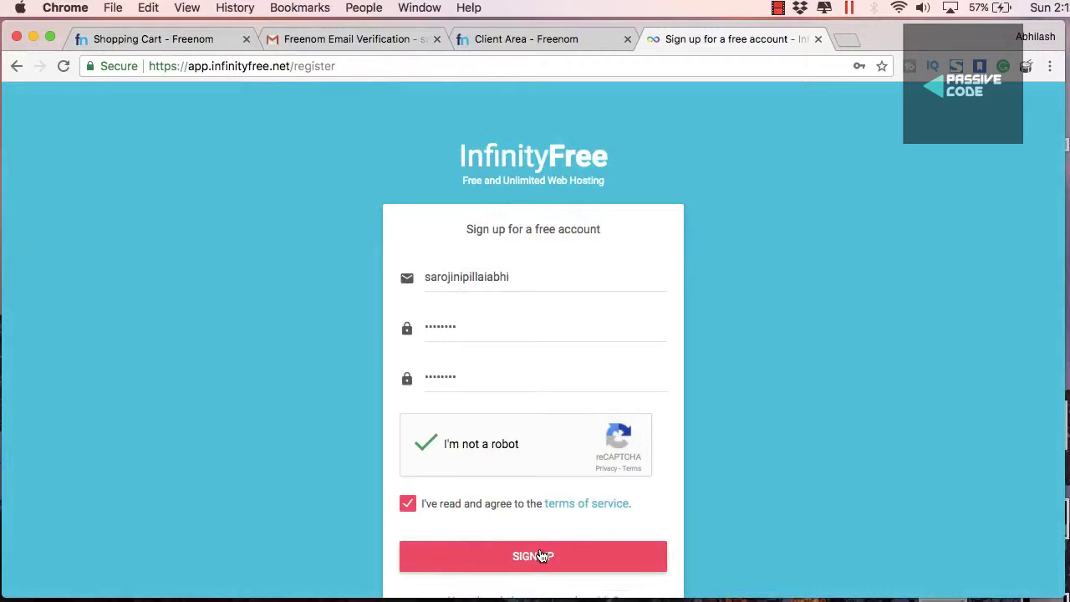
Correct the e-mail address, submit SIGN UP, and dismiss the save-password bubble
{"action": "left_click", "coordinate": [530, 558]}
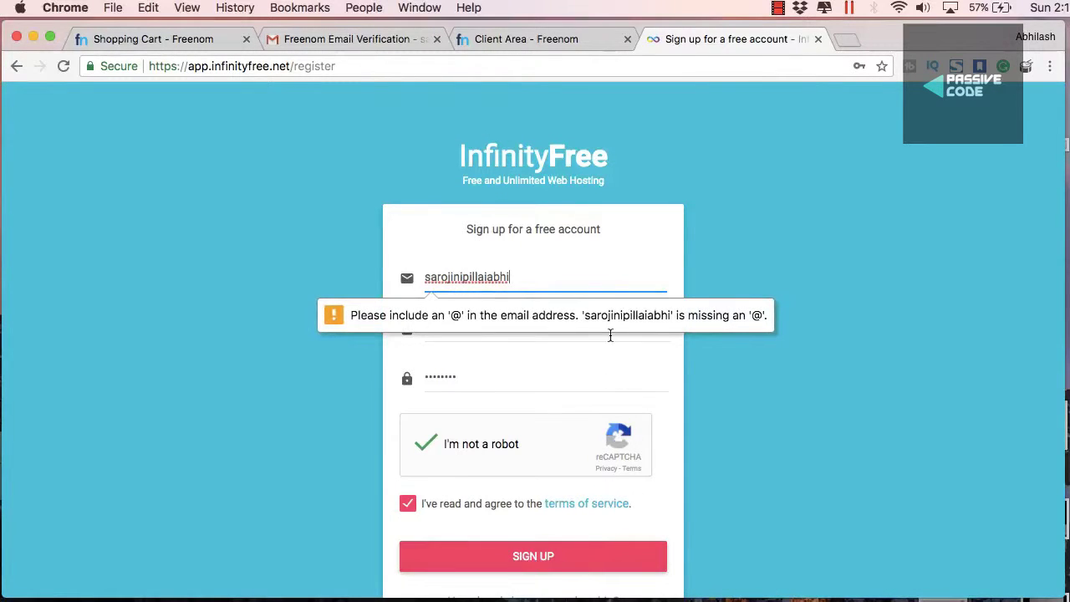
{"action": "type", "text": "@gmail.com"}
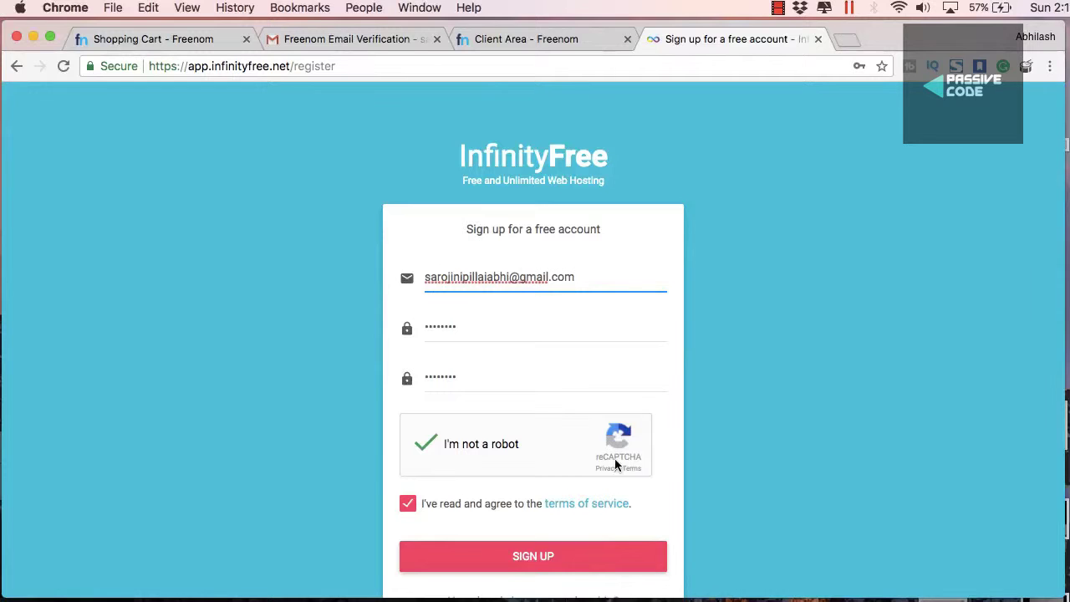
{"action": "left_click", "coordinate": [554, 568]}
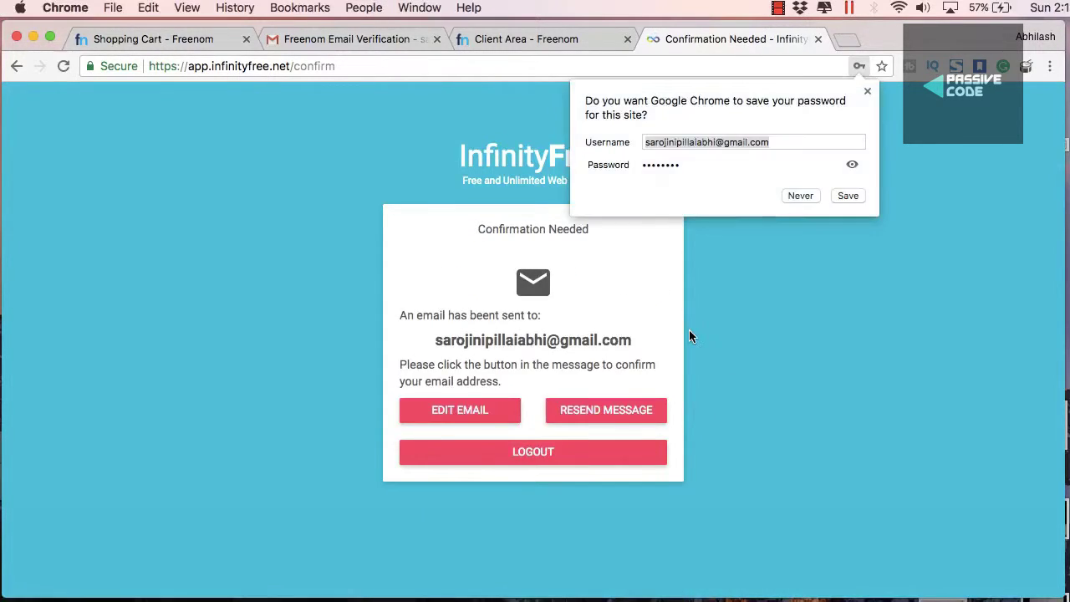
{"action": "left_click", "coordinate": [866, 91]}
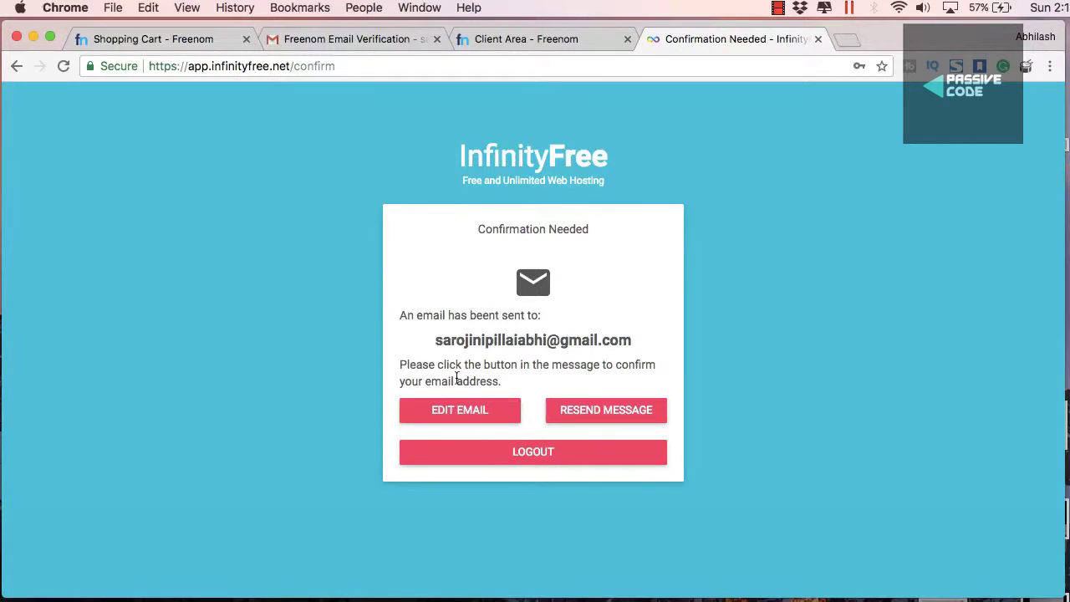
Refresh the Gmail inbox and follow the InfinityFree 'Confirm your e-mail address' link
{"action": "left_click", "coordinate": [345, 39]}
{"action": "left_click", "coordinate": [201, 152]}
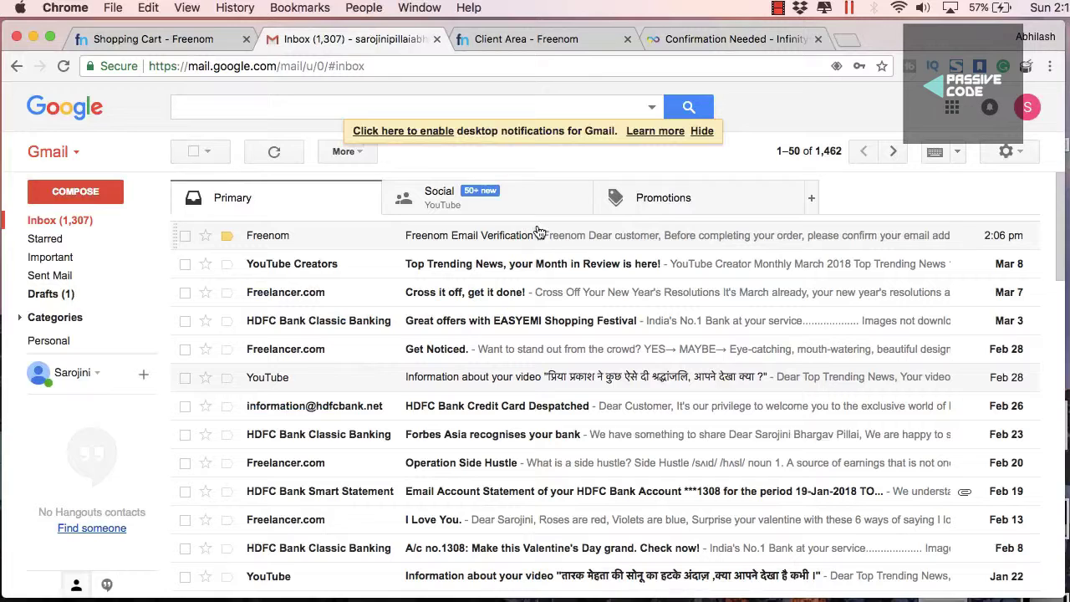
{"action": "left_click", "coordinate": [108, 220]}
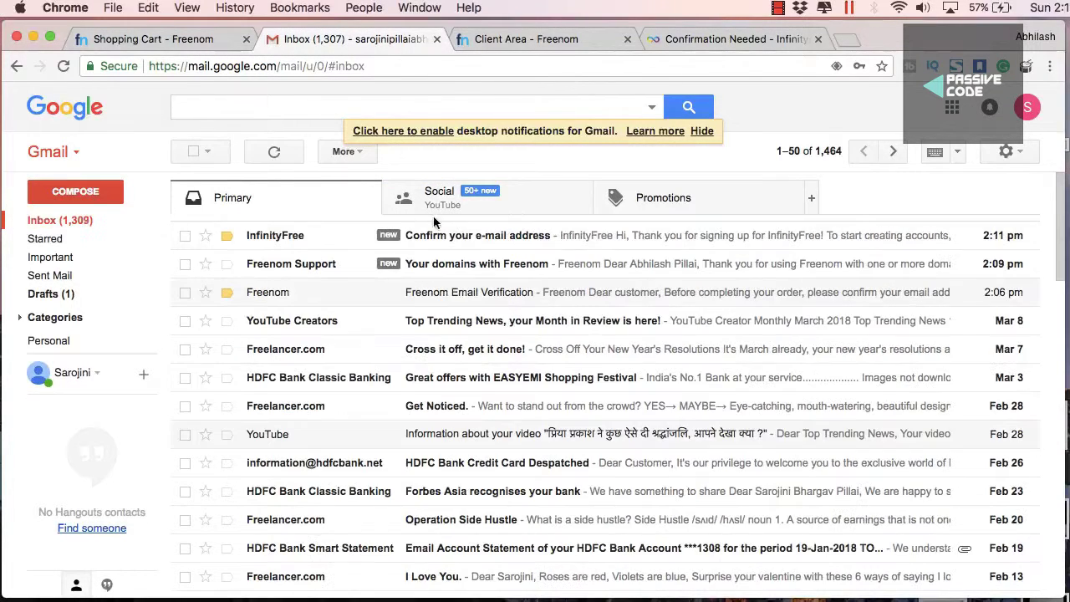
{"action": "left_click", "coordinate": [467, 240]}
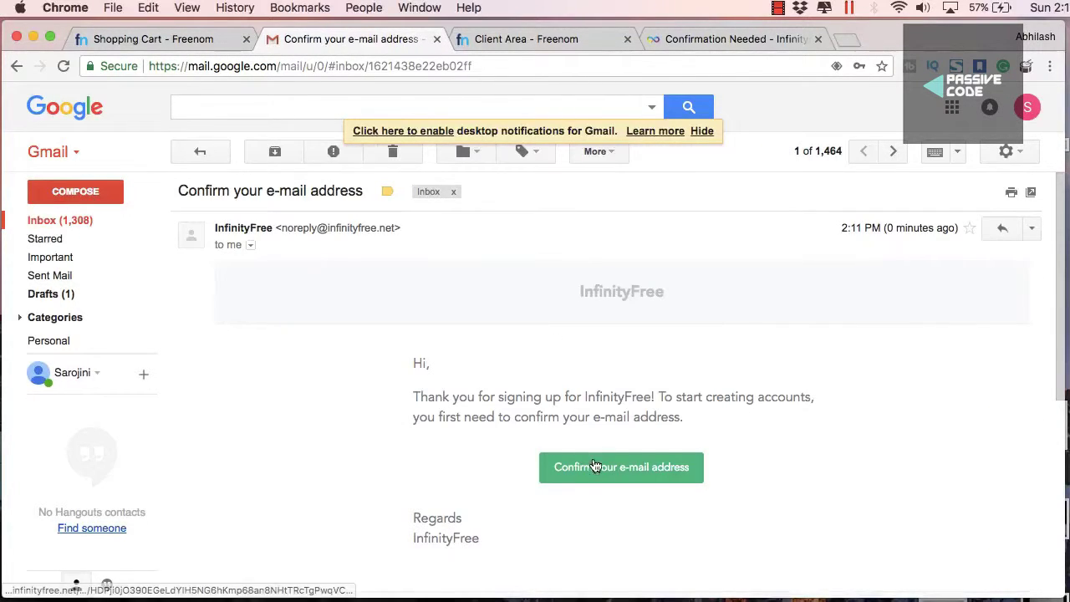
{"action": "left_click", "coordinate": [593, 466]}
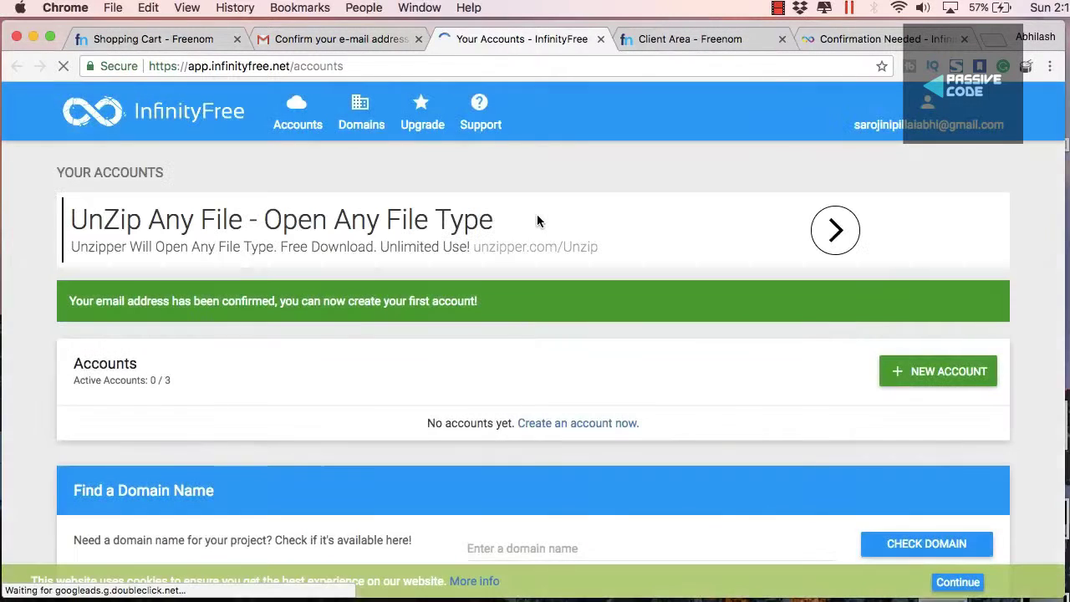
Start a new InfinityFree account, select nameserver ns1.byet.org, and bring up Freenom's nameserver settings
{"action": "left_click", "coordinate": [904, 377]}
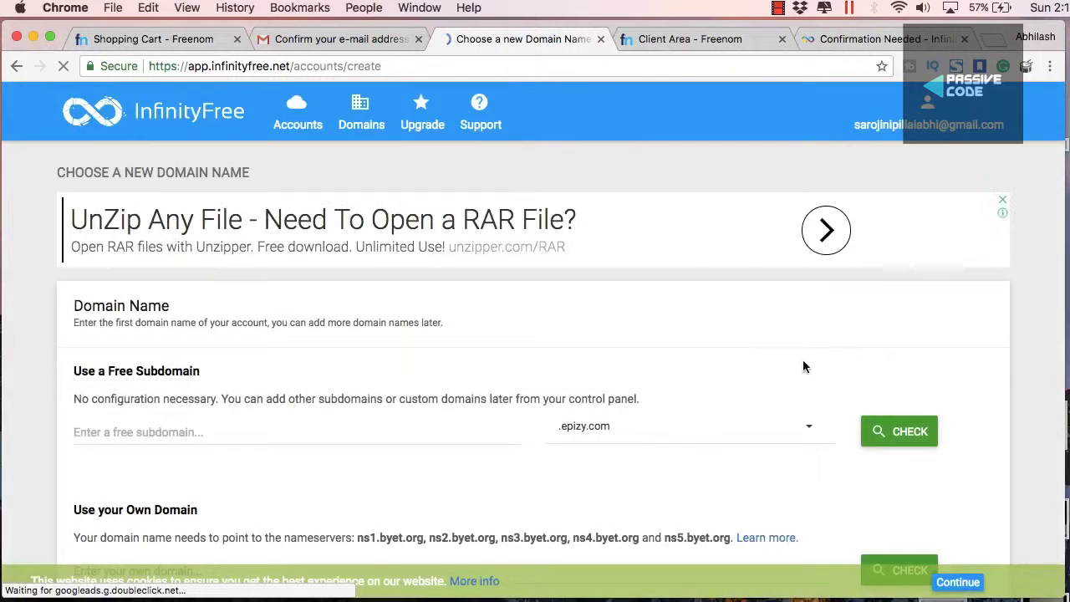
{"action": "scroll", "coordinate": [801, 367], "scroll_direction": "down", "scroll_amount": 2}
{"action": "scroll", "coordinate": [799, 367], "scroll_direction": "down", "scroll_amount": 1}
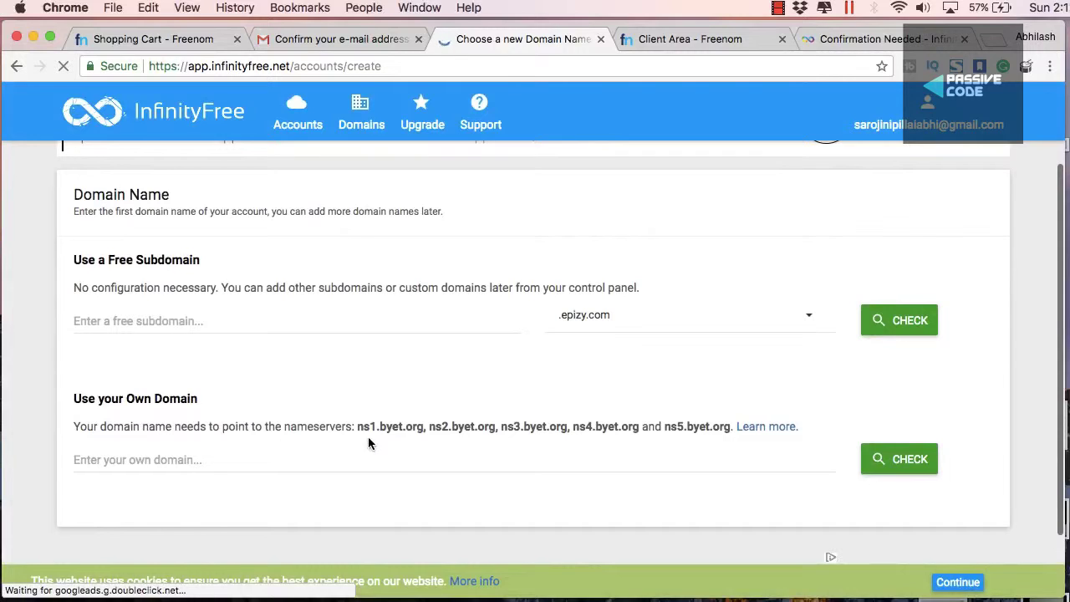
{"action": "left_click_drag", "start_coordinate": [358, 426], "coordinate": [424, 427]}
{"action": "key", "text": "super+c"}
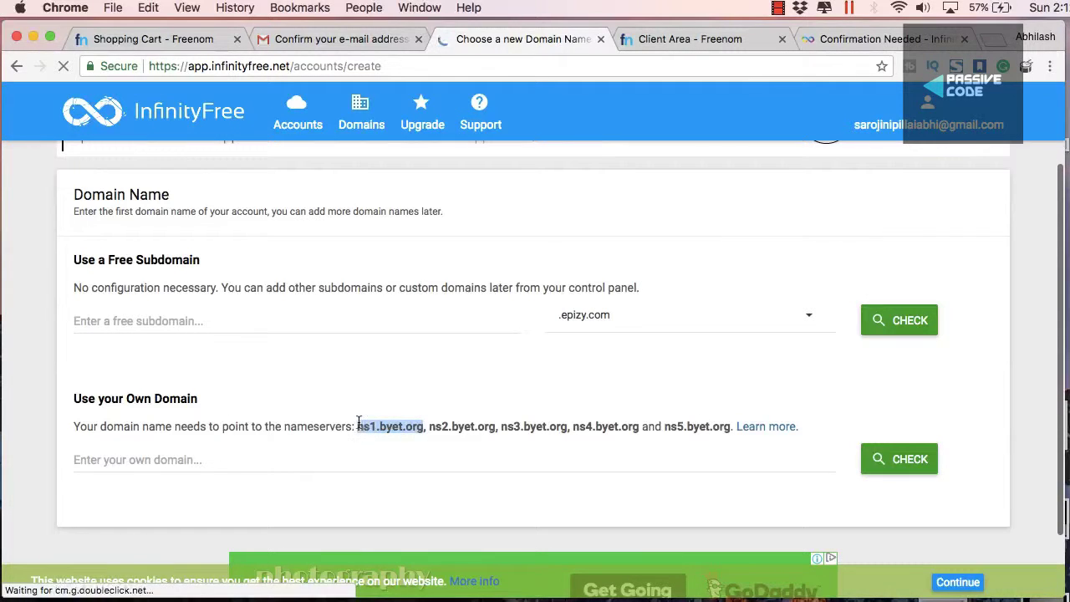
{"action": "left_click", "coordinate": [168, 39]}
{"action": "left_click", "coordinate": [544, 39]}
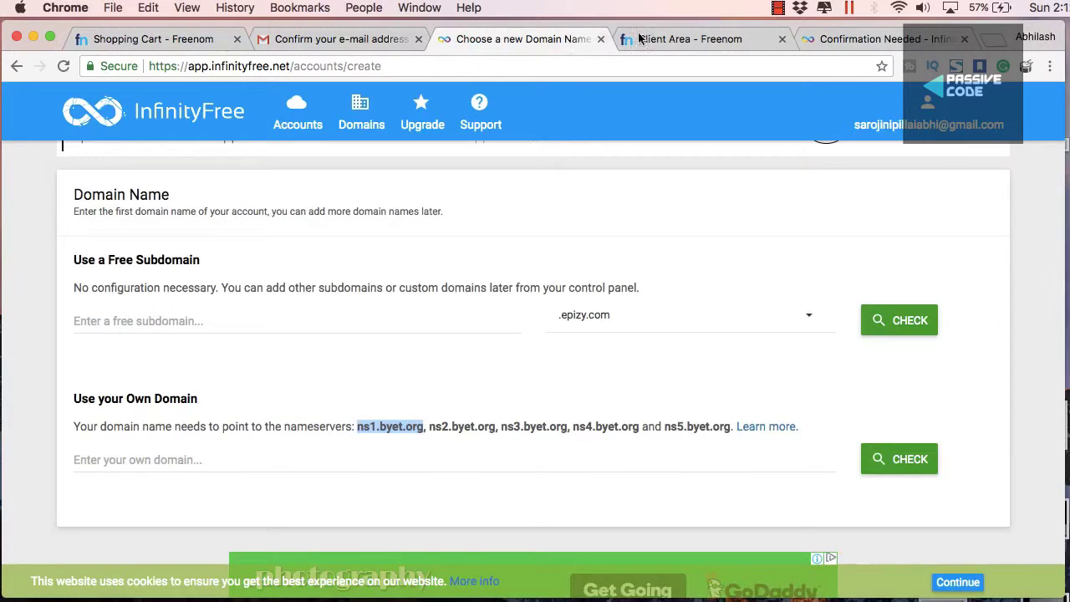
Replace Freenom's Nameserver 1 and 2 with ns1.byet.org and ns2.byet.org
{"action": "left_click", "coordinate": [631, 38]}
{"action": "left_click_drag", "start_coordinate": [506, 278], "coordinate": [373, 282]}
{"action": "key", "text": "super+v"}
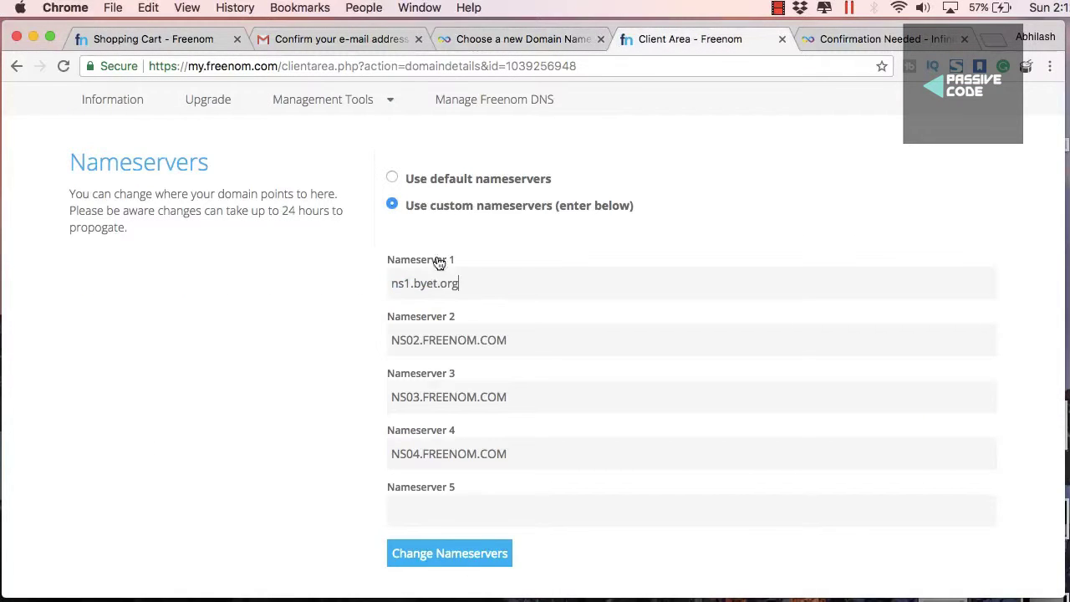
{"action": "left_click", "coordinate": [841, 39]}
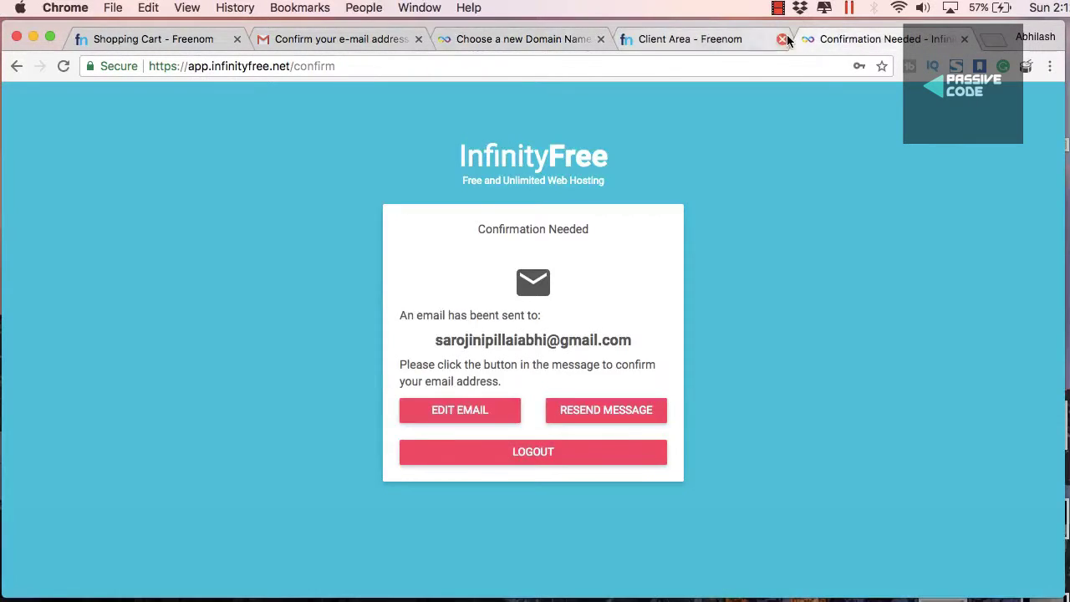
{"action": "left_click", "coordinate": [550, 39]}
{"action": "left_click_drag", "start_coordinate": [496, 426], "coordinate": [436, 424]}
{"action": "key", "text": "super+c"}
{"action": "left_click", "coordinate": [685, 38]}
{"action": "left_click_drag", "start_coordinate": [516, 329], "coordinate": [391, 329]}
{"action": "key", "text": "super+v"}
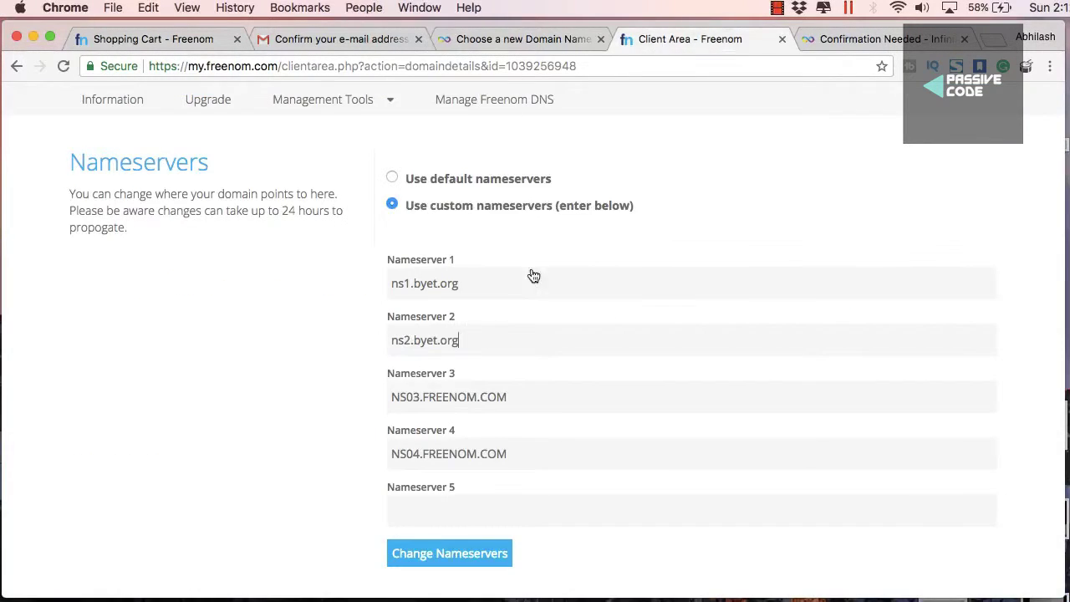
Fill Nameserver 3 and 4 with ns3.byet.org and ns4.byet.org
{"action": "left_click", "coordinate": [518, 38]}
{"action": "left_click_drag", "start_coordinate": [567, 426], "coordinate": [391, 394]}
{"action": "key", "text": "super+c"}
{"action": "left_click", "coordinate": [640, 38]}
{"action": "key", "text": "super+v"}
{"action": "left_click", "coordinate": [522, 39]}
{"action": "left_click_drag", "start_coordinate": [640, 426], "coordinate": [577, 426]}
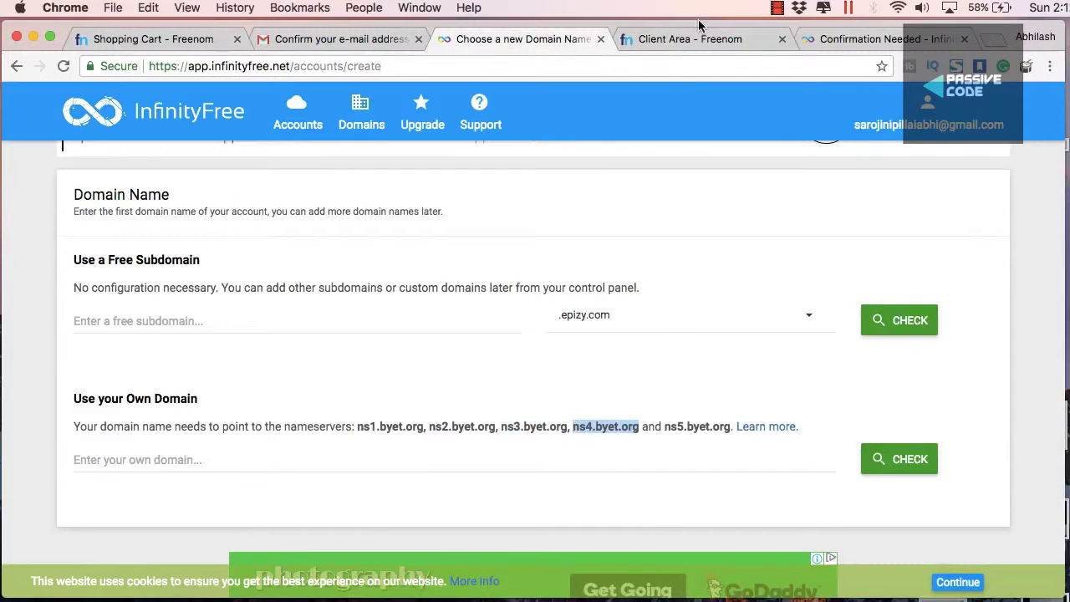
{"action": "key", "text": "super+c"}
{"action": "left_click", "coordinate": [685, 38]}
{"action": "left_click", "coordinate": [544, 452]}
{"action": "key", "text": "super+v"}
{"action": "left_click", "coordinate": [530, 451]}
{"action": "key", "text": "super+BackSpace"}
Set Nameserver 5 to ns5.byet.org and save the new nameservers
{"action": "key", "text": "super+a"}
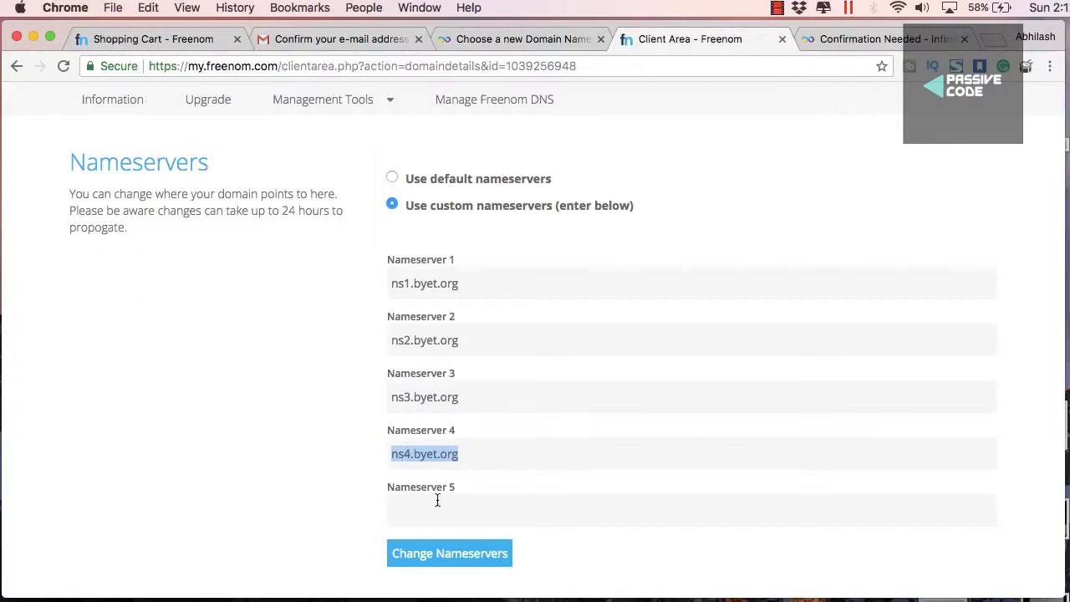
{"action": "left_click", "coordinate": [437, 500]}
{"action": "key", "text": "super+v"}
{"action": "left_click", "coordinate": [410, 510]}
{"action": "key", "text": "BackSpace"}
{"action": "type", "text": "5"}
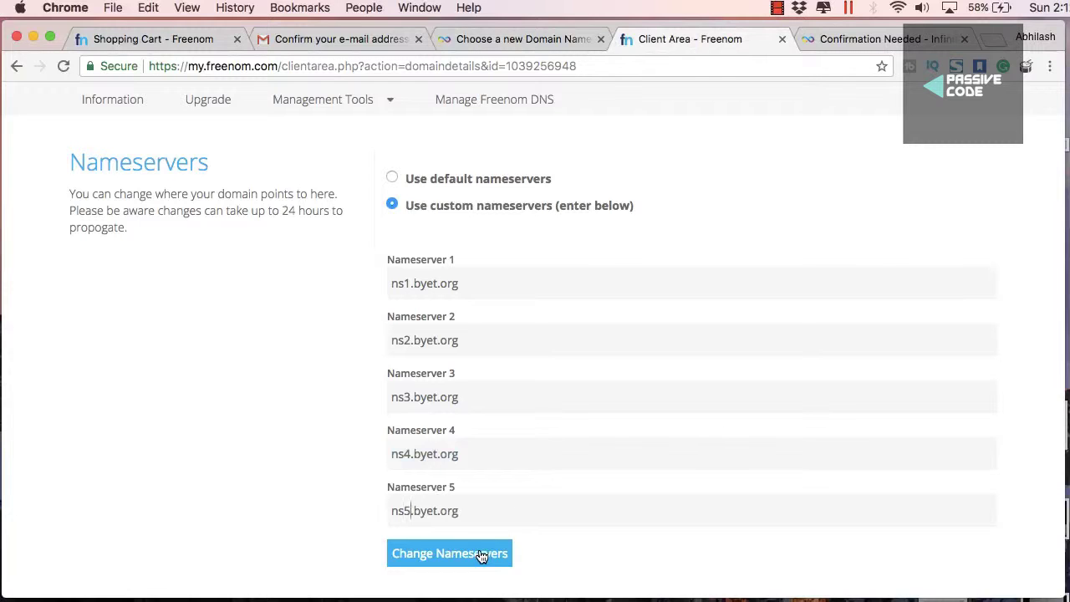
{"action": "left_click", "coordinate": [481, 553]}
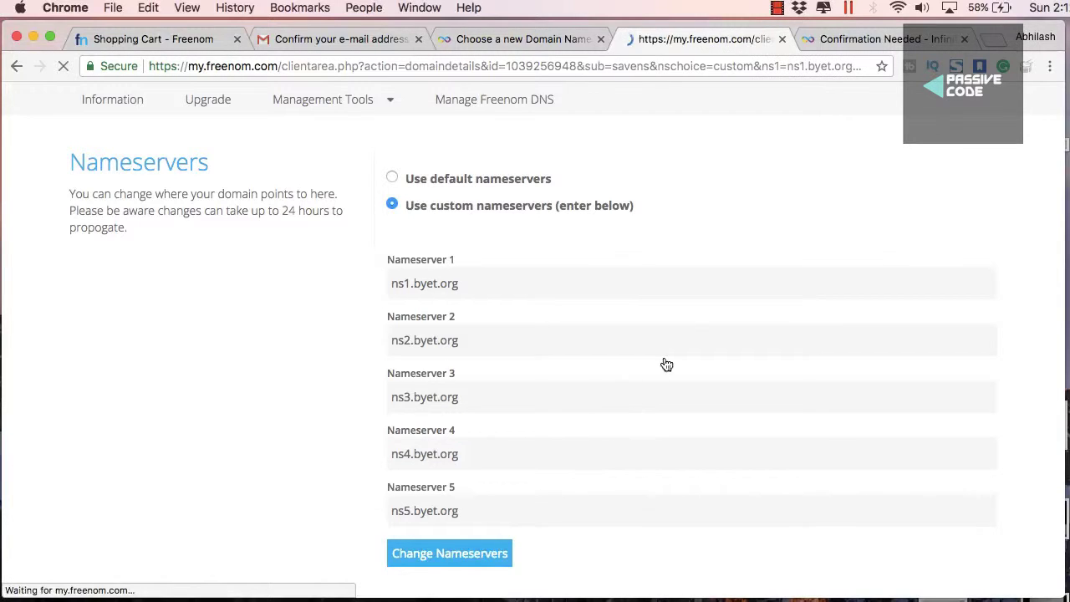
{"action": "left_click", "coordinate": [505, 40]}
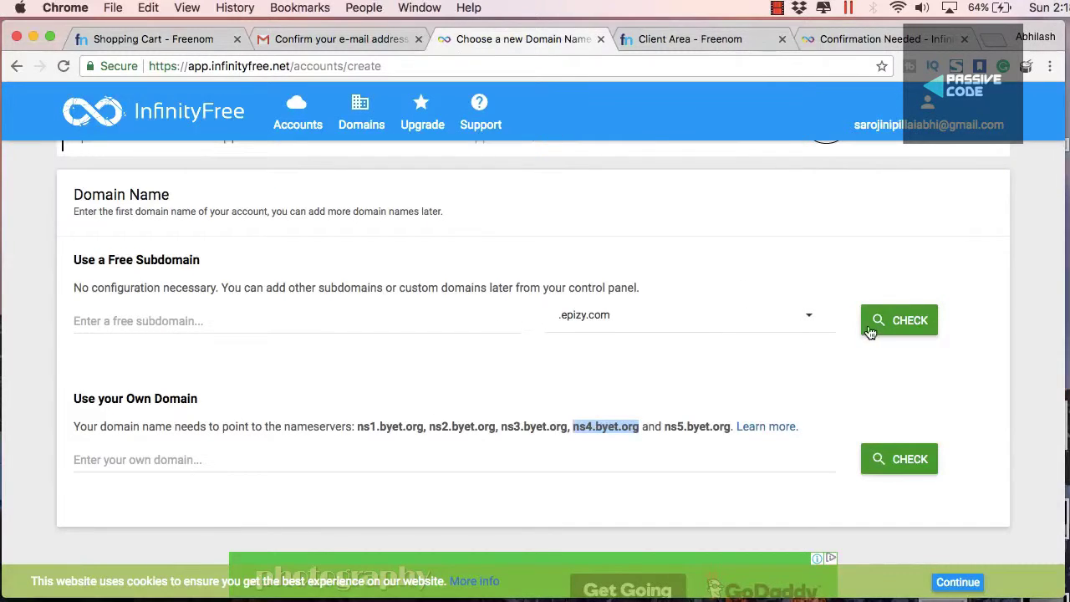
Enter makdi.ga under Use your Own Domain and confirm it is available
{"action": "scroll", "coordinate": [819, 346], "scroll_direction": "down", "scroll_amount": 2}
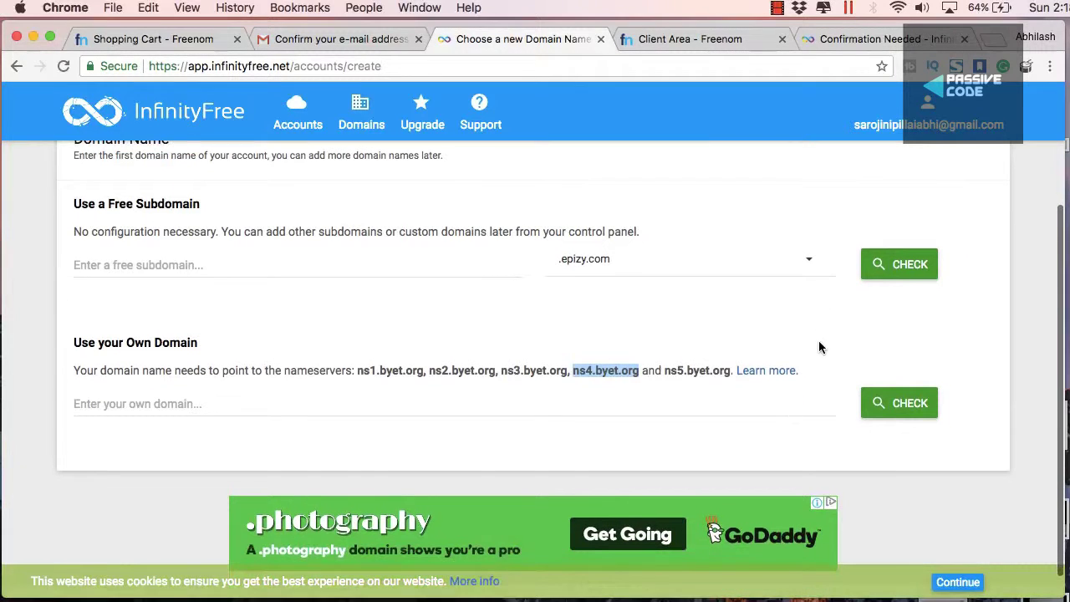
{"action": "left_click", "coordinate": [550, 406]}
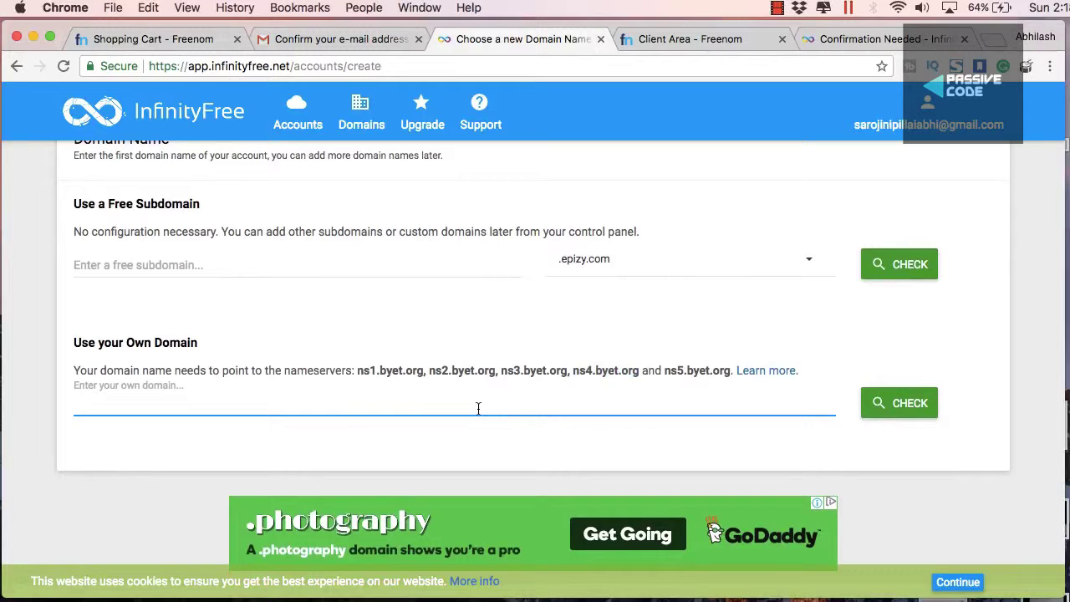
{"action": "type", "text": "makf"}
{"action": "left_click", "coordinate": [901, 406]}
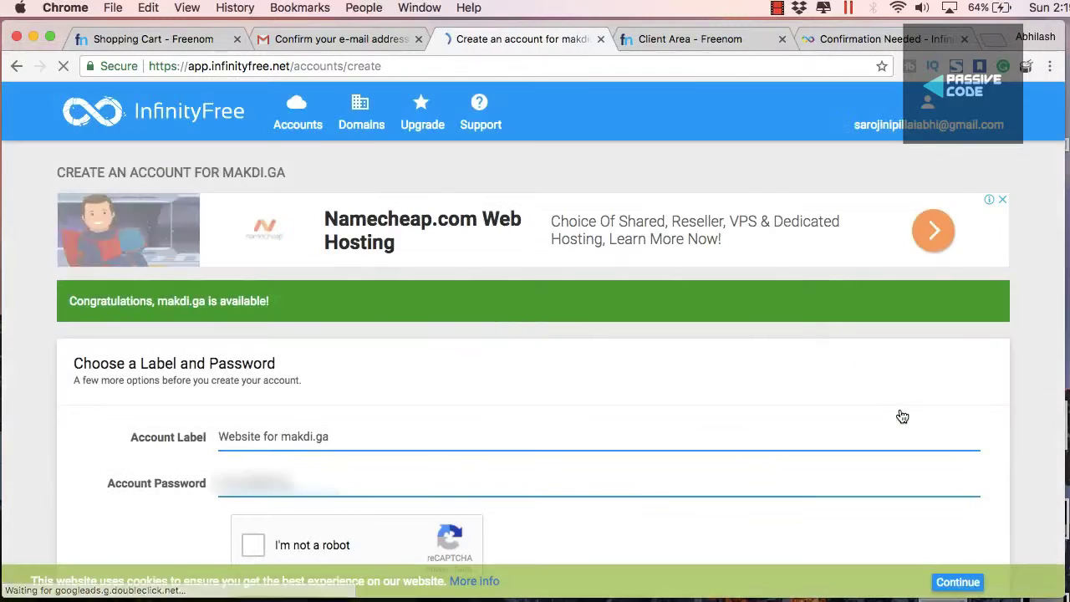
{"action": "scroll", "coordinate": [902, 416], "scroll_direction": "down", "scroll_amount": 3}
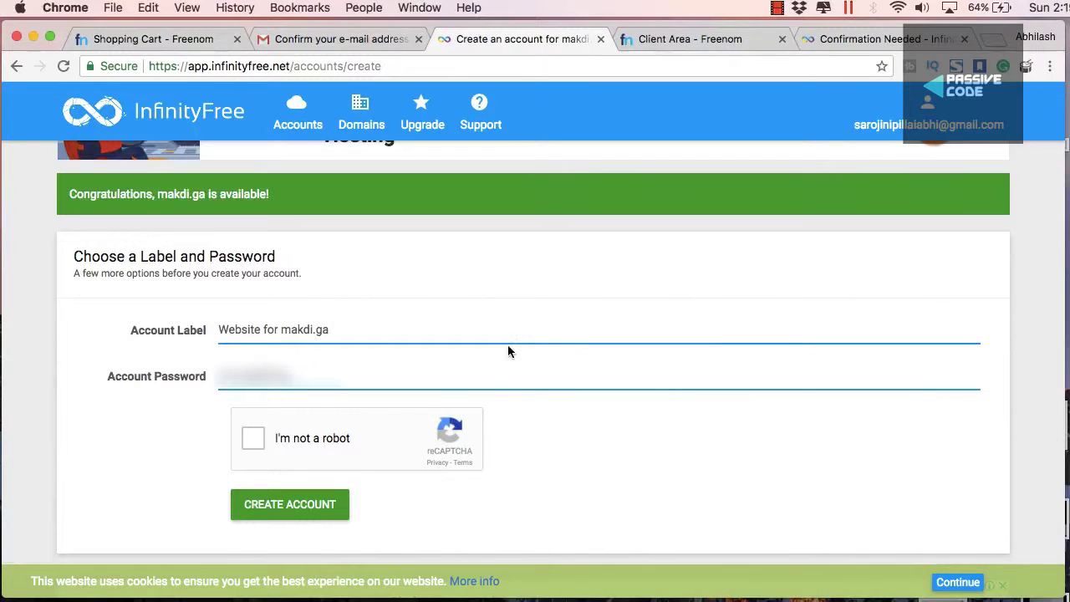
{"action": "left_click_drag", "start_coordinate": [280, 198], "coordinate": [72, 192]}
{"action": "scroll", "coordinate": [266, 343], "scroll_direction": "down", "scroll_amount": 1}
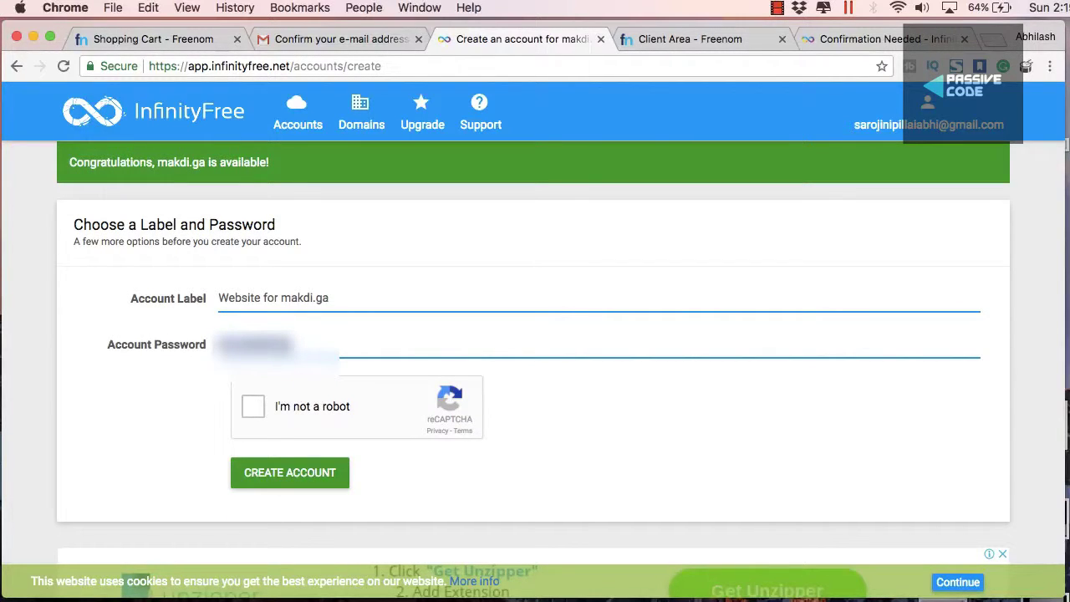
Paste the account password, solve the street-sign and traffic-light reCAPTCHA, and create the account
{"action": "key", "text": "super+v"}
{"action": "left_click", "coordinate": [257, 407]}
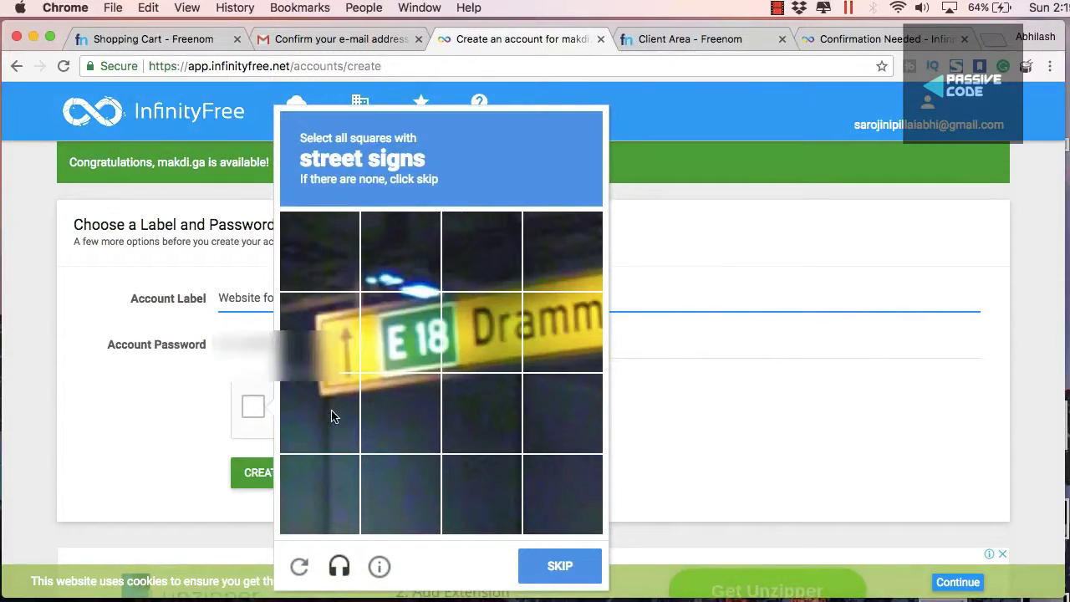
{"action": "left_click", "coordinate": [319, 332]}
{"action": "left_click", "coordinate": [319, 413]}
{"action": "left_click", "coordinate": [401, 331]}
{"action": "left_click", "coordinate": [544, 568]}
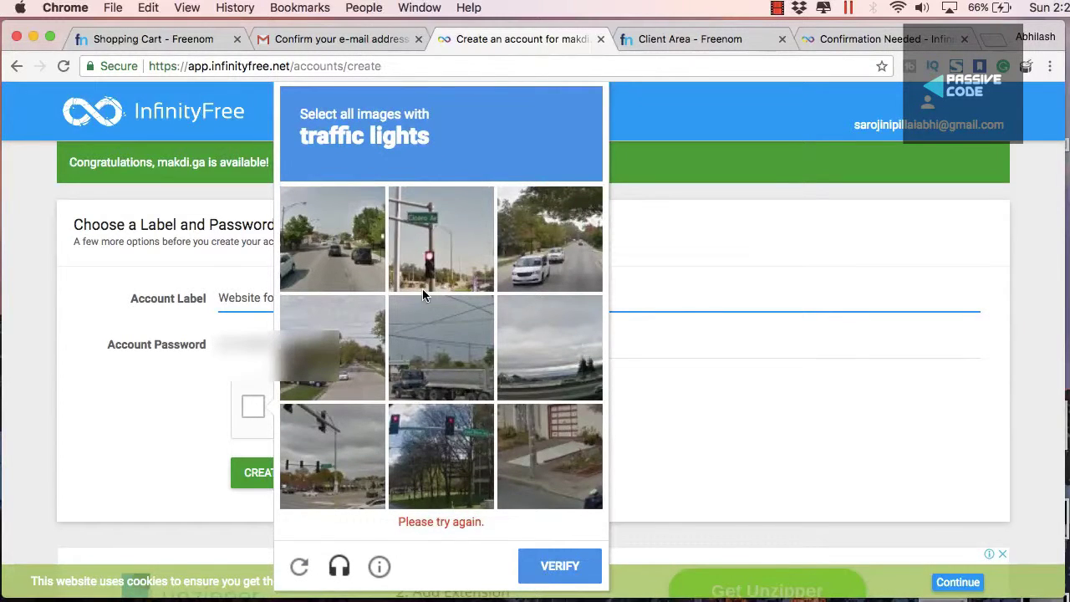
{"action": "left_click", "coordinate": [422, 286]}
{"action": "left_click", "coordinate": [410, 473]}
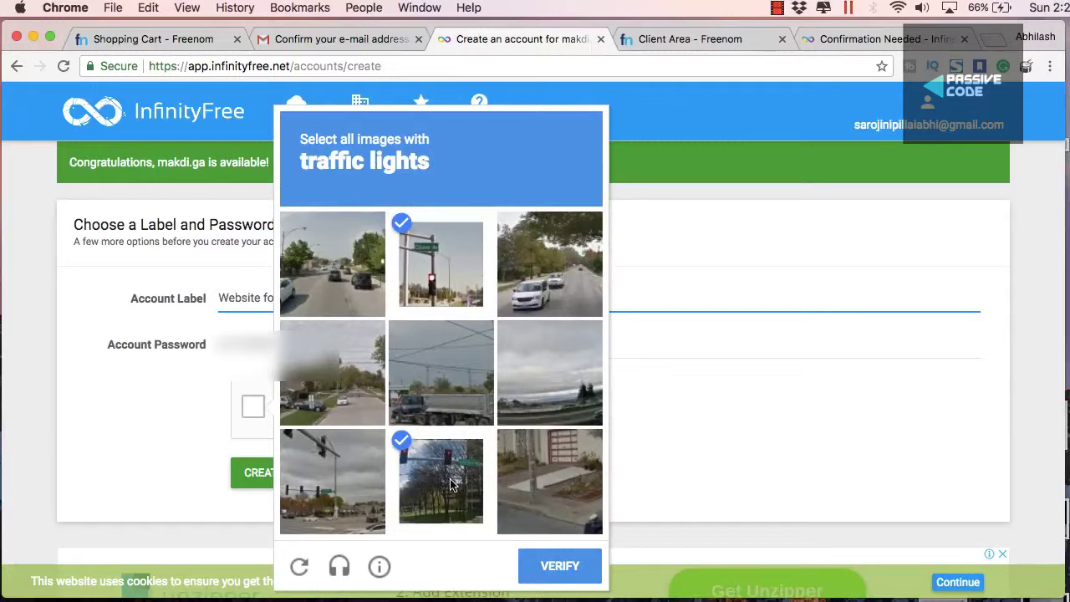
{"action": "left_click", "coordinate": [334, 481]}
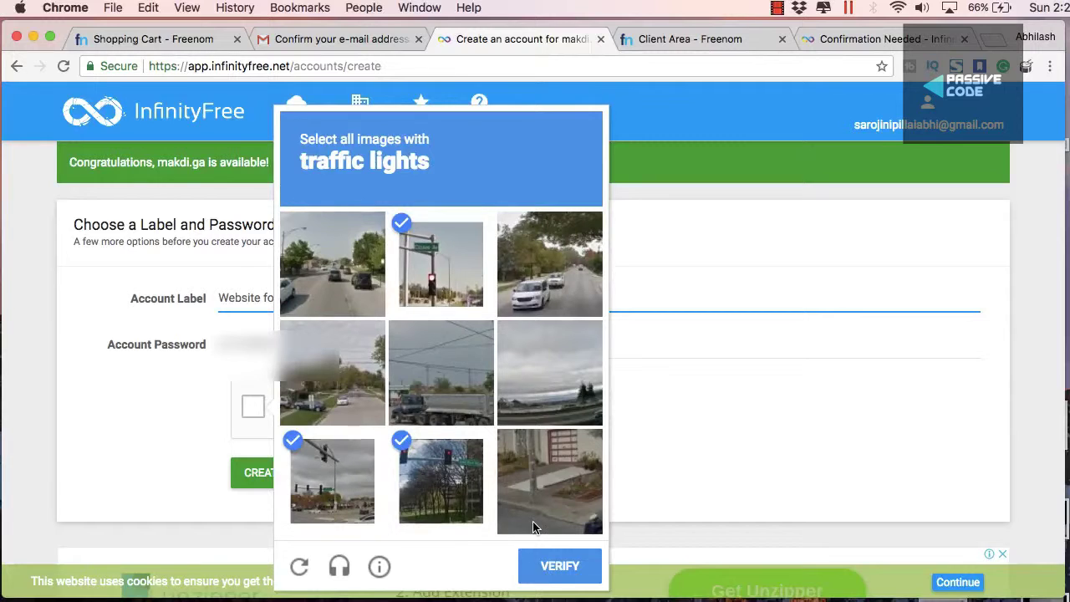
{"action": "left_click", "coordinate": [559, 567]}
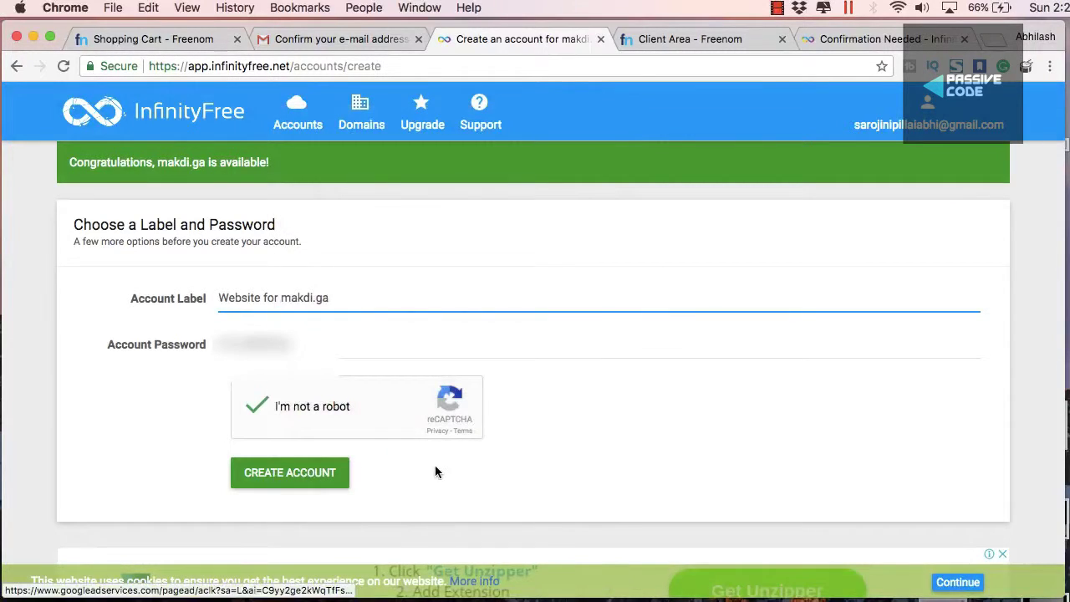
{"action": "left_click", "coordinate": [302, 474]}
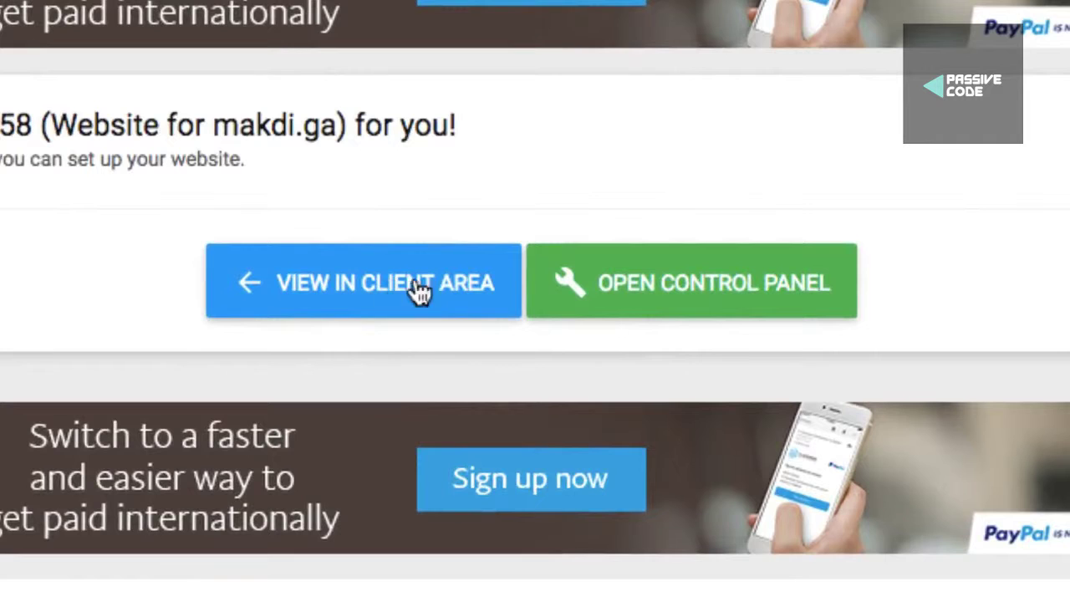
View the new account in the client area and select its FTP username
{"action": "left_click", "coordinate": [656, 301]}
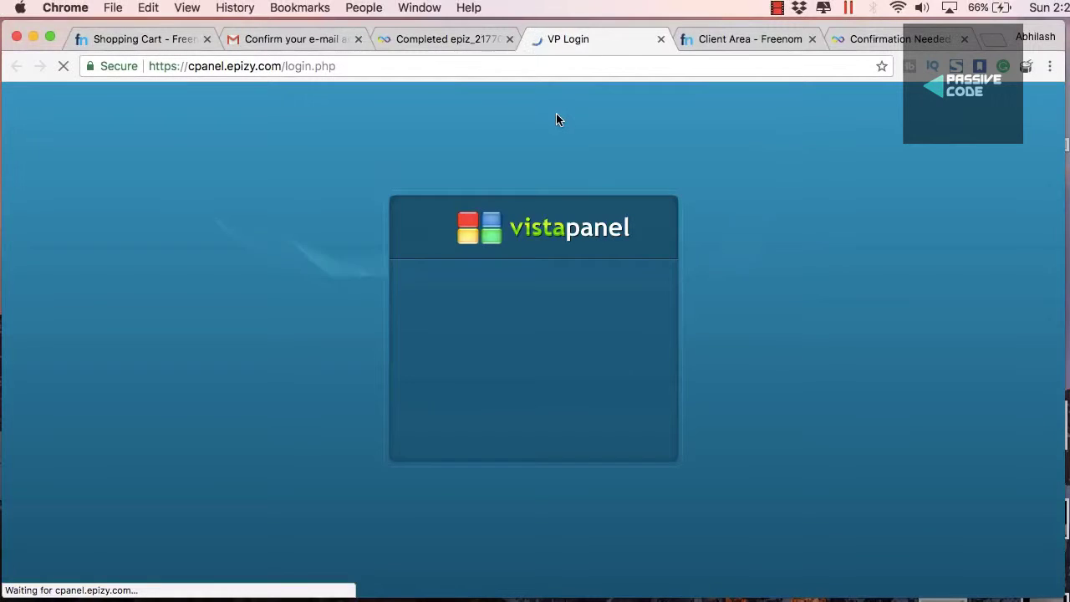
{"action": "left_click", "coordinate": [474, 38]}
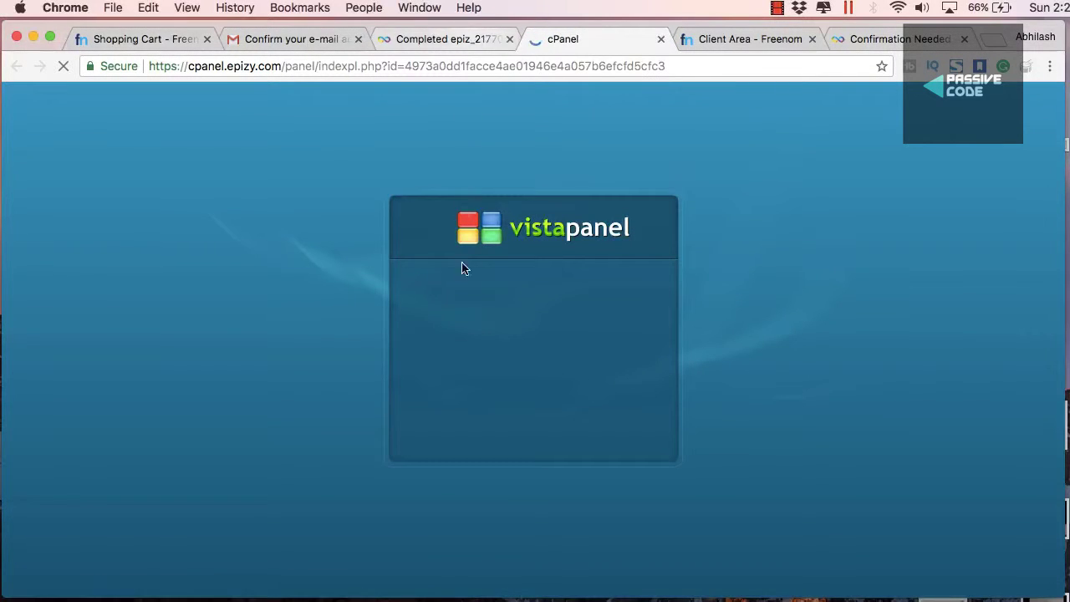
{"action": "left_click", "coordinate": [451, 385]}
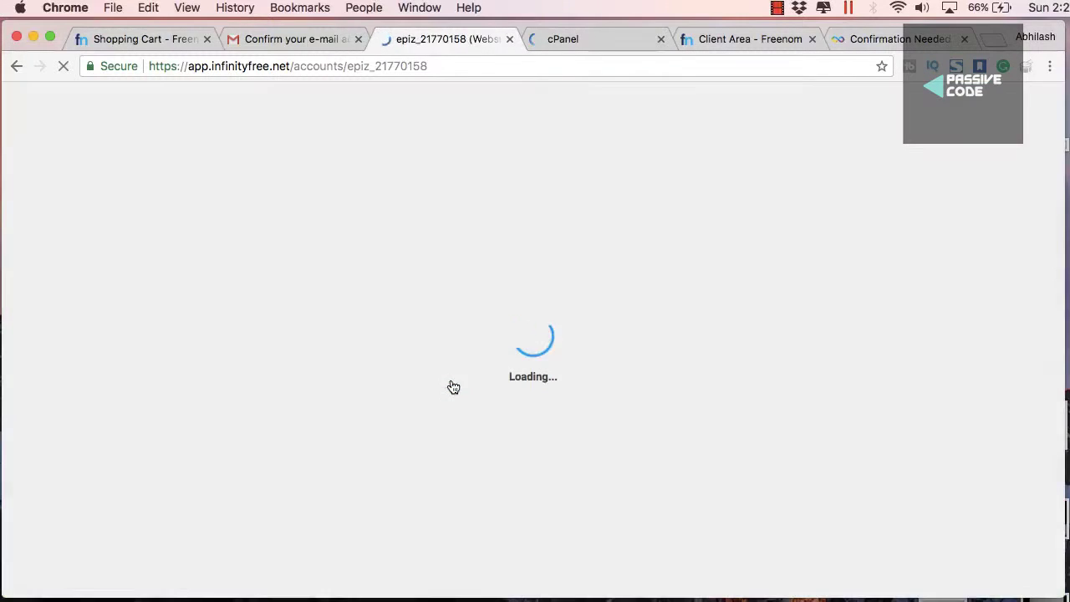
{"action": "scroll", "coordinate": [478, 366], "scroll_direction": "down", "scroll_amount": 3}
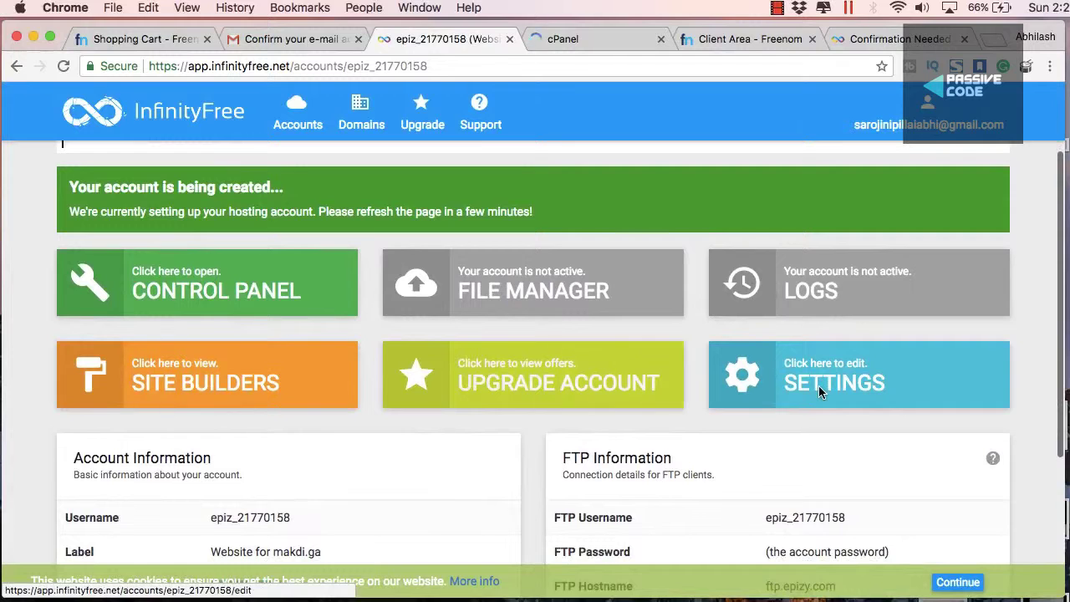
{"action": "scroll", "coordinate": [818, 385], "scroll_direction": "down", "scroll_amount": 4}
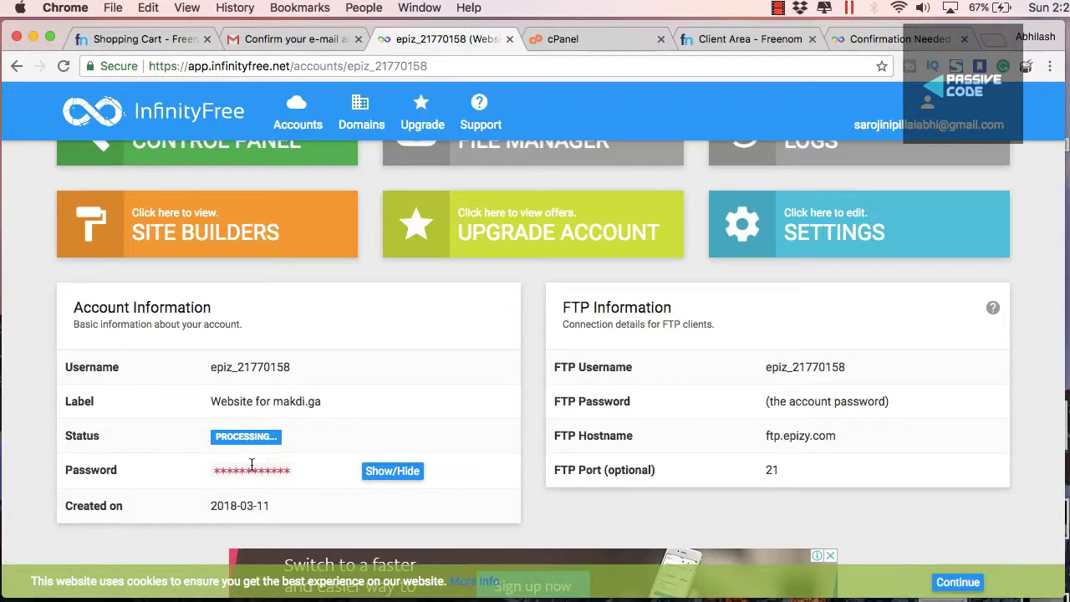
{"action": "left_click", "coordinate": [390, 478]}
{"action": "left_click", "coordinate": [390, 478]}
{"action": "left_click_drag", "start_coordinate": [830, 415], "coordinate": [784, 431]}
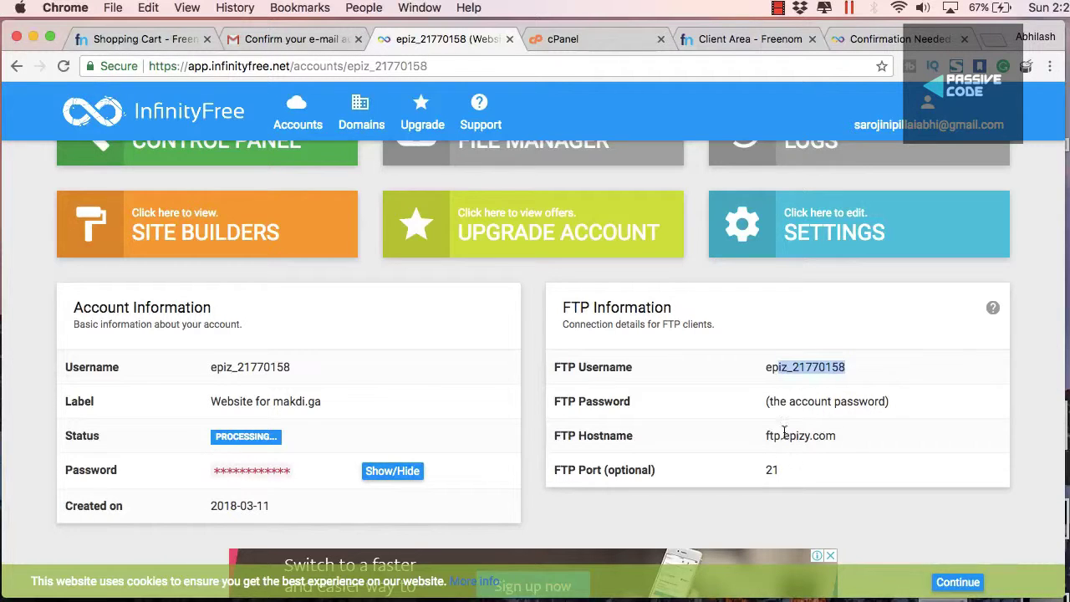
Launch Softaculous Apps Installer from the control panel's Software section and start a WordPress install
{"action": "left_click", "coordinate": [612, 35]}
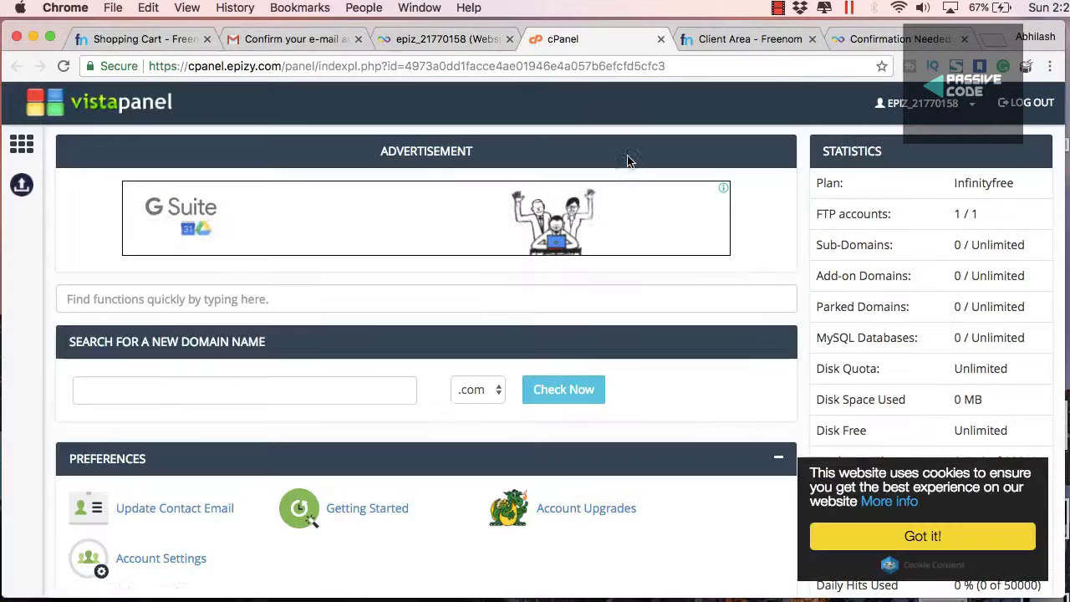
{"action": "scroll", "coordinate": [625, 245], "scroll_direction": "down", "scroll_amount": 10}
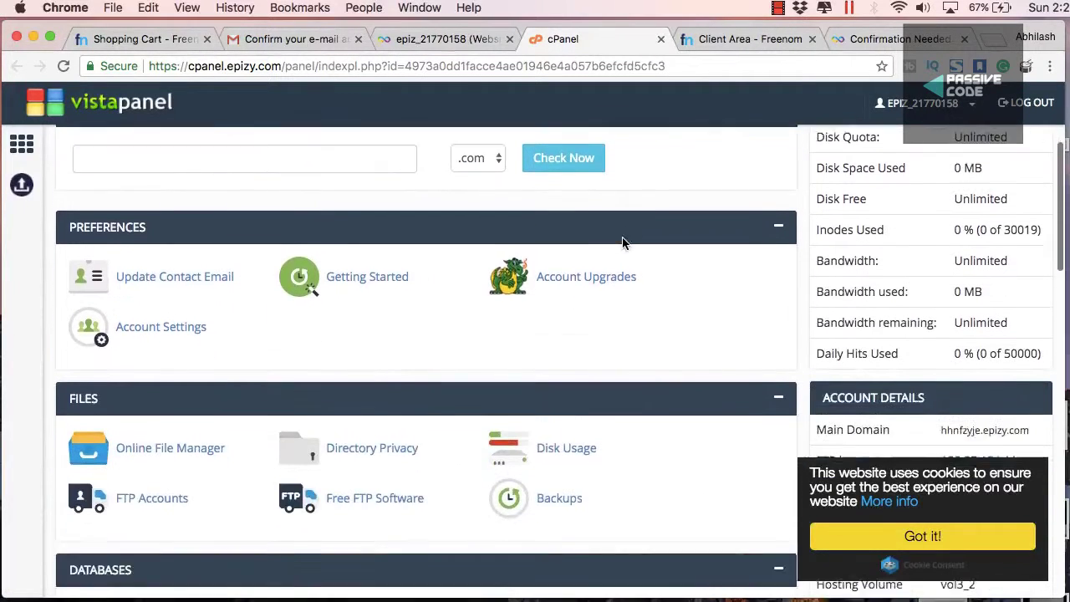
{"action": "scroll", "coordinate": [625, 245], "scroll_direction": "down", "scroll_amount": 12}
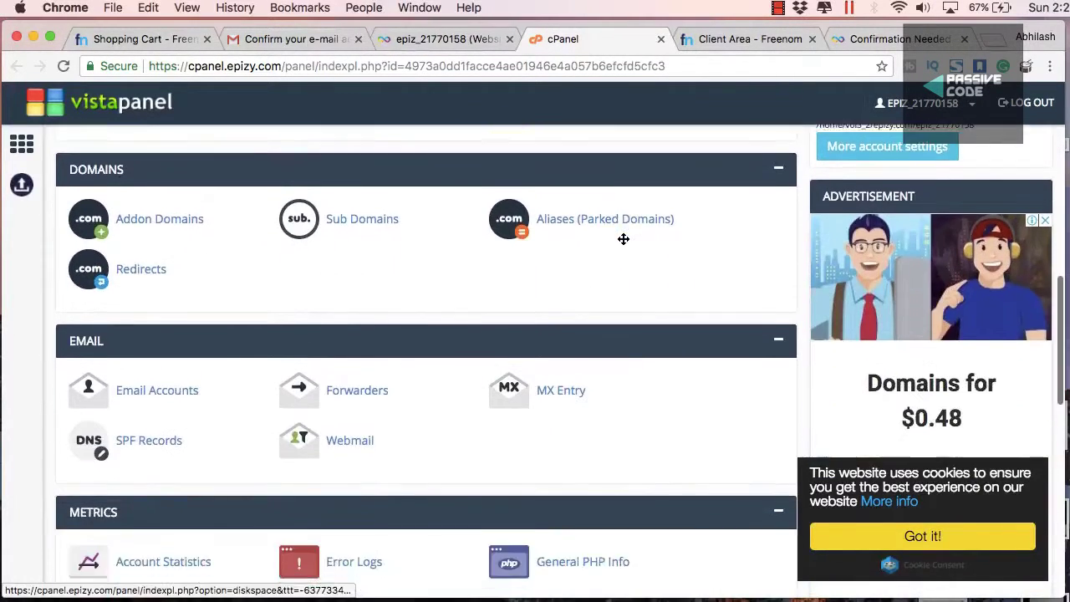
{"action": "scroll", "coordinate": [622, 244], "scroll_direction": "down", "scroll_amount": 6}
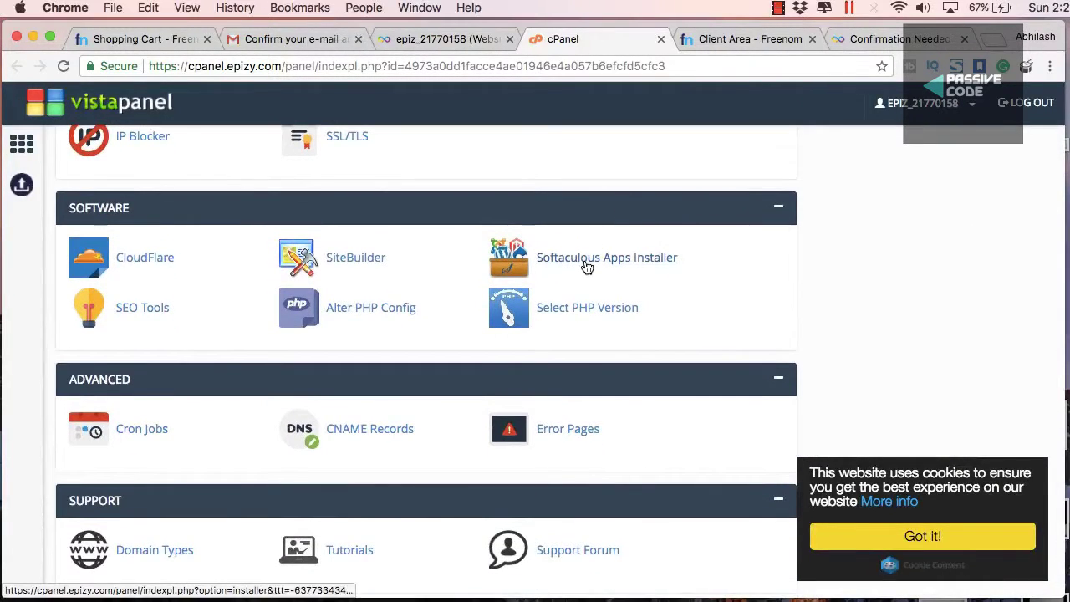
{"action": "left_click", "coordinate": [587, 261]}
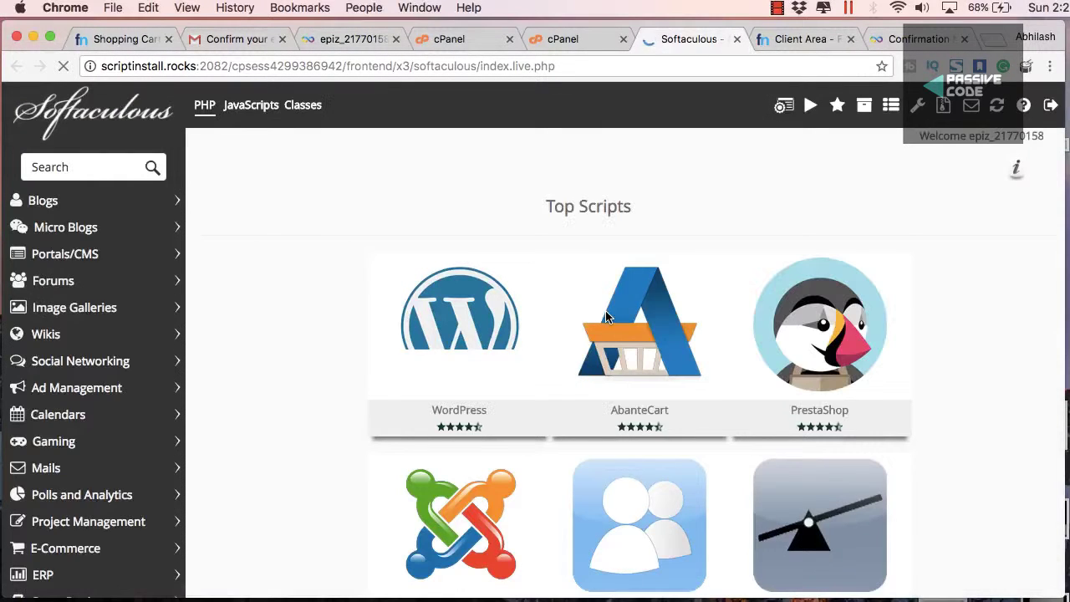
{"action": "scroll", "coordinate": [275, 284], "scroll_direction": "down", "scroll_amount": 10}
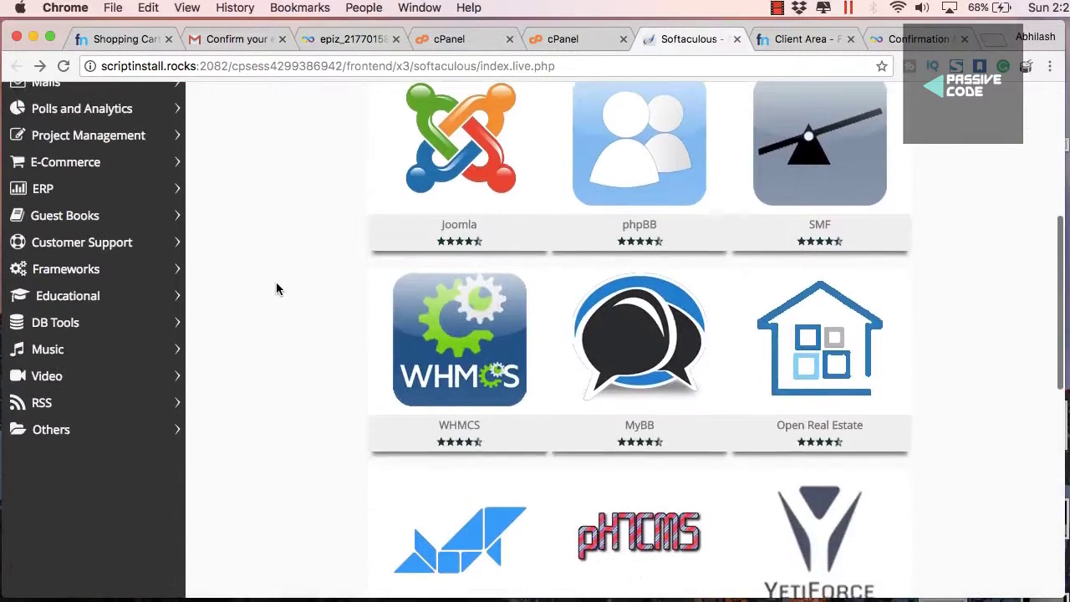
{"action": "scroll", "coordinate": [277, 287], "scroll_direction": "down", "scroll_amount": 5}
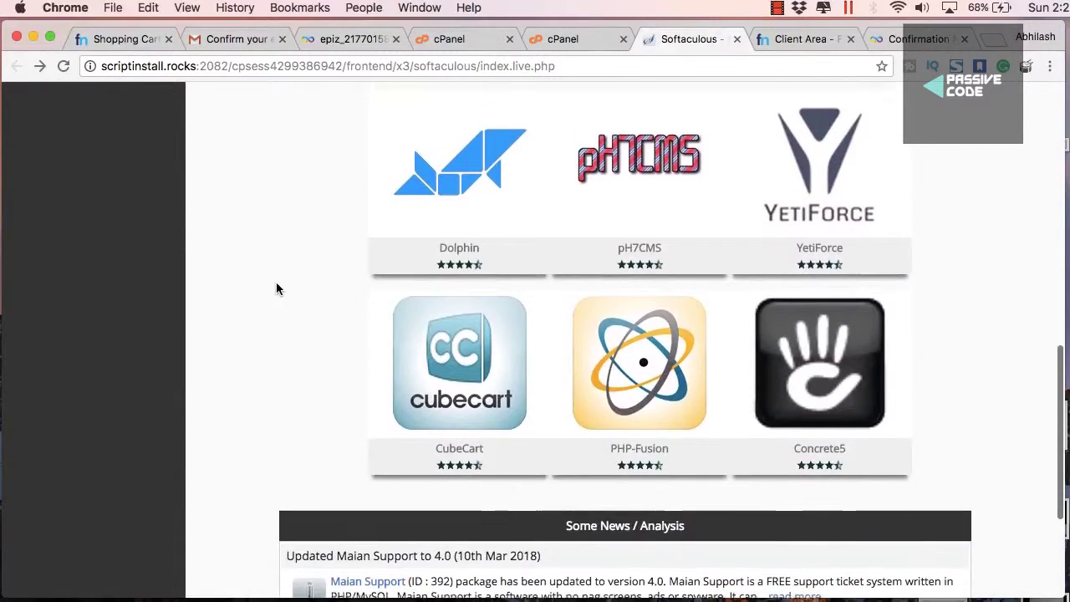
{"action": "scroll", "coordinate": [276, 288], "scroll_direction": "up", "scroll_amount": 5}
{"action": "scroll", "coordinate": [277, 288], "scroll_direction": "up", "scroll_amount": 5}
{"action": "left_click", "coordinate": [398, 372]}
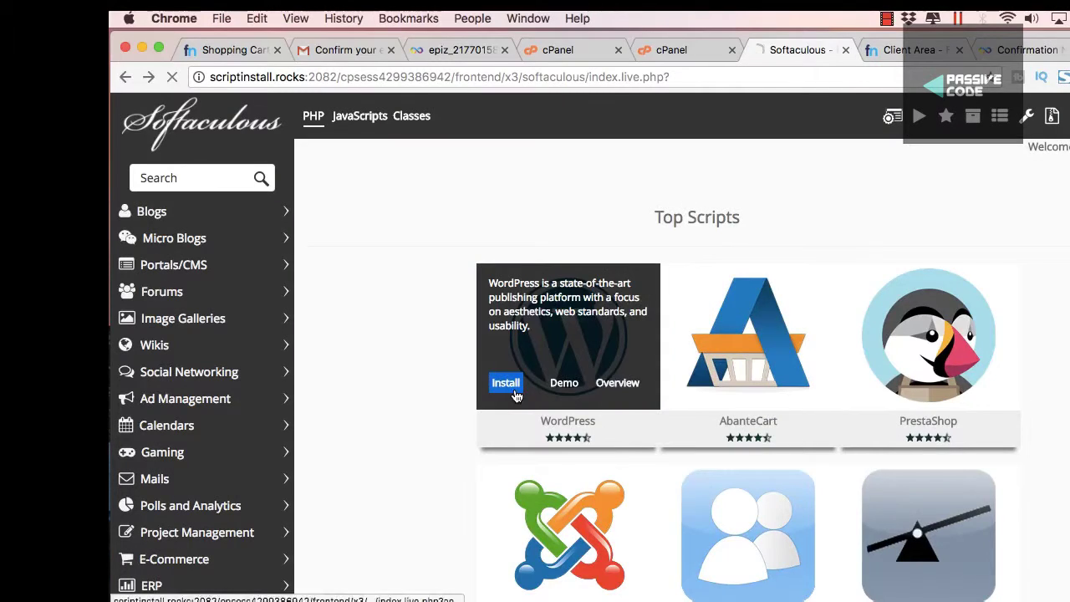
Install on makdi.ga at the root by clearing the default wp directory
{"action": "left_click", "coordinate": [735, 456]}
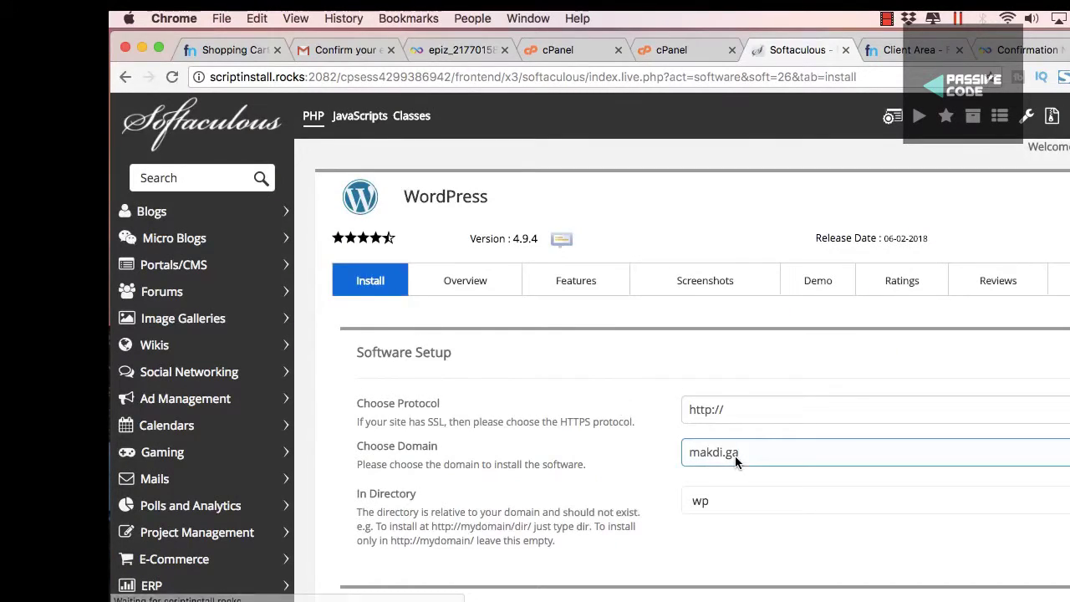
{"action": "scroll", "coordinate": [735, 455], "scroll_direction": "down", "scroll_amount": 2}
{"action": "scroll", "coordinate": [765, 285], "scroll_direction": "down", "scroll_amount": 1}
{"action": "double_click", "coordinate": [682, 318]}
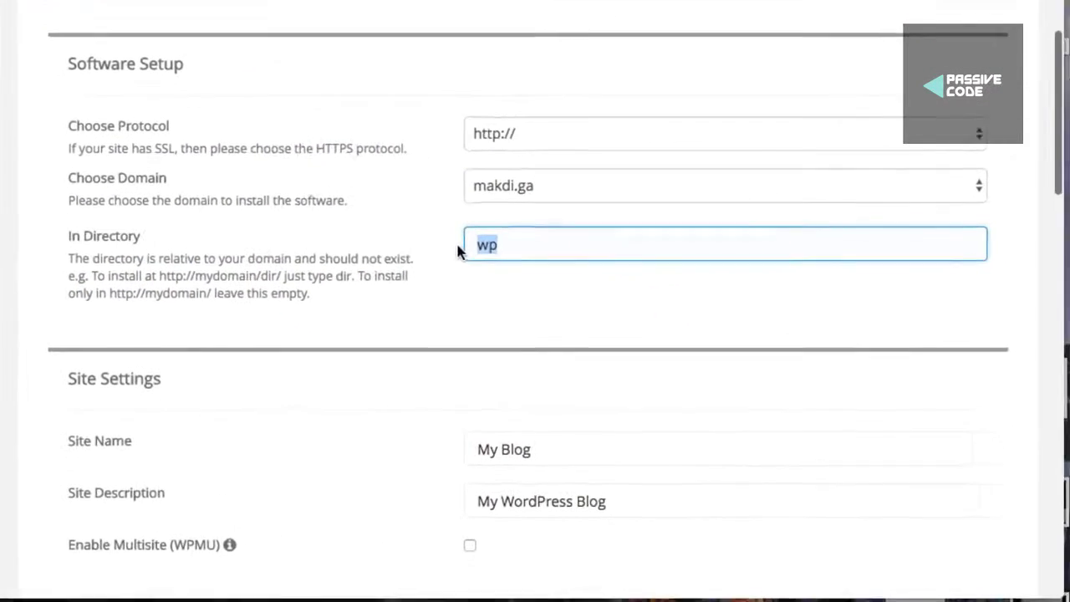
{"action": "key", "text": "BackSpace"}
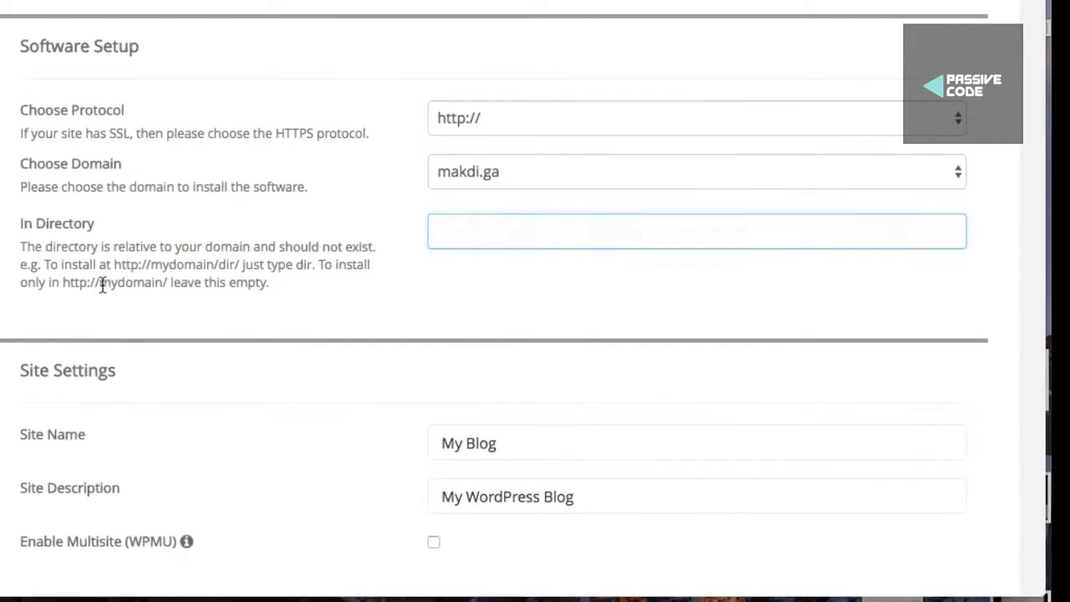
{"action": "left_click_drag", "start_coordinate": [269, 282], "coordinate": [63, 282]}
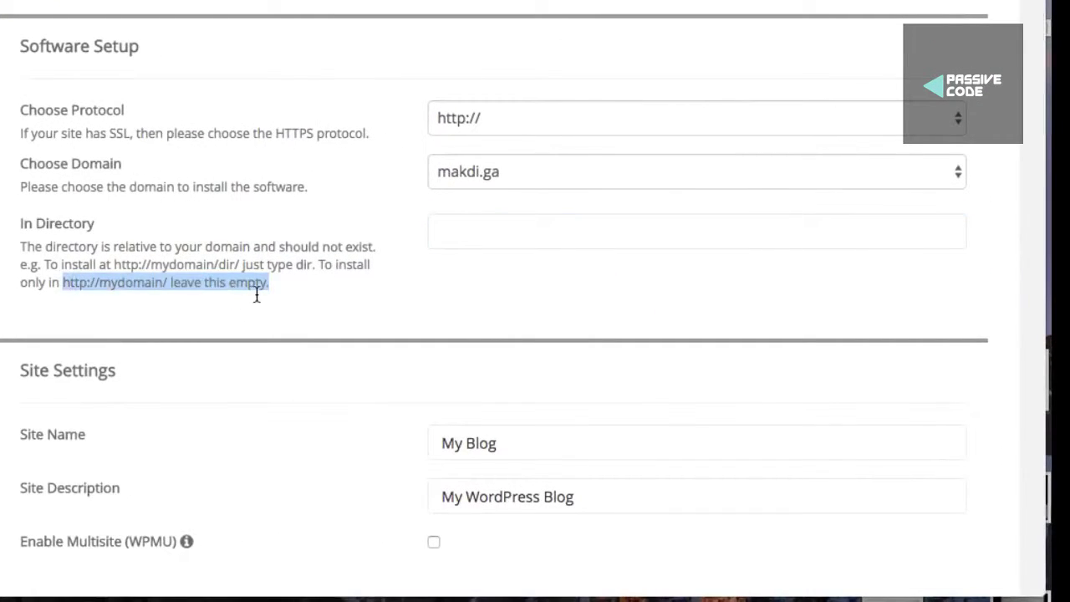
{"action": "left_click", "coordinate": [337, 302]}
Set the site name to 'Makdi Demo' and description to 'Free Website'
{"action": "scroll", "coordinate": [452, 276], "scroll_direction": "down", "scroll_amount": 2}
{"action": "left_click", "coordinate": [447, 278]}
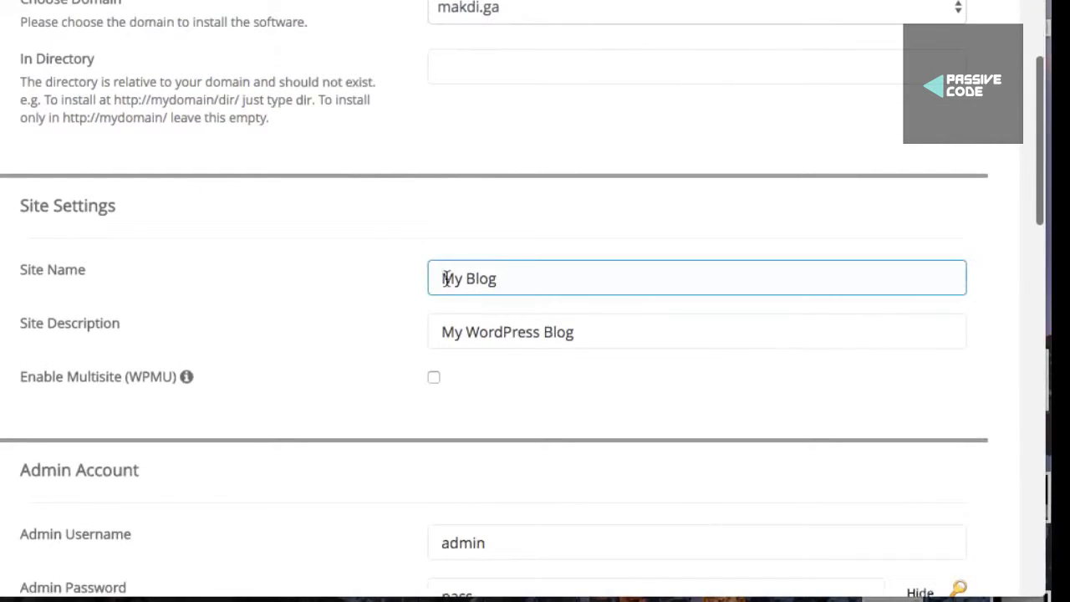
{"action": "triple_click", "coordinate": [440, 279]}
{"action": "type", "text": "Makd"}
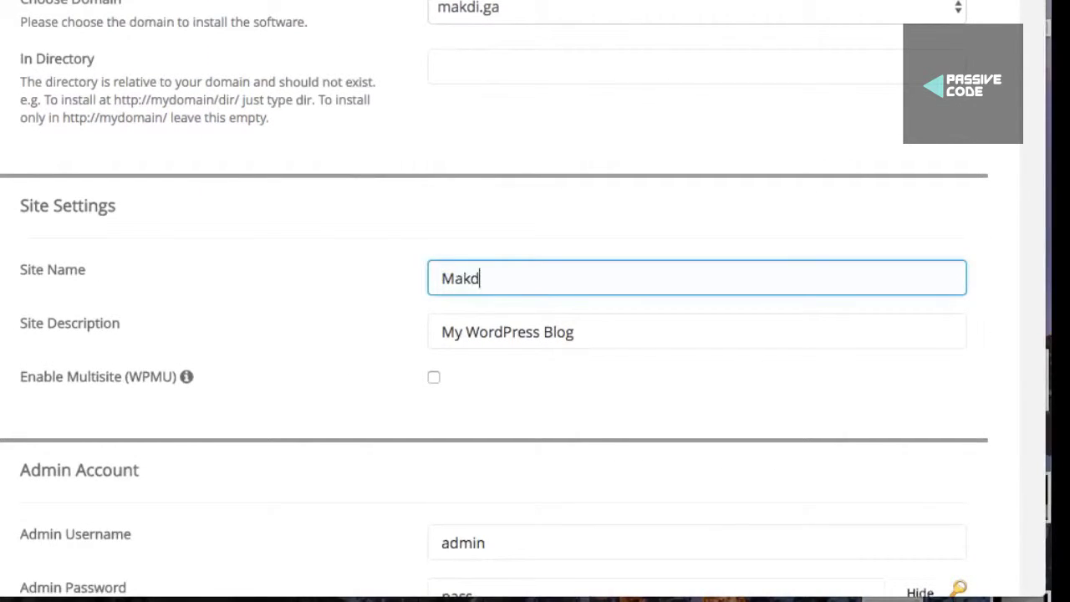
{"action": "type", "text": "i Demo"}
{"action": "left_click", "coordinate": [462, 332]}
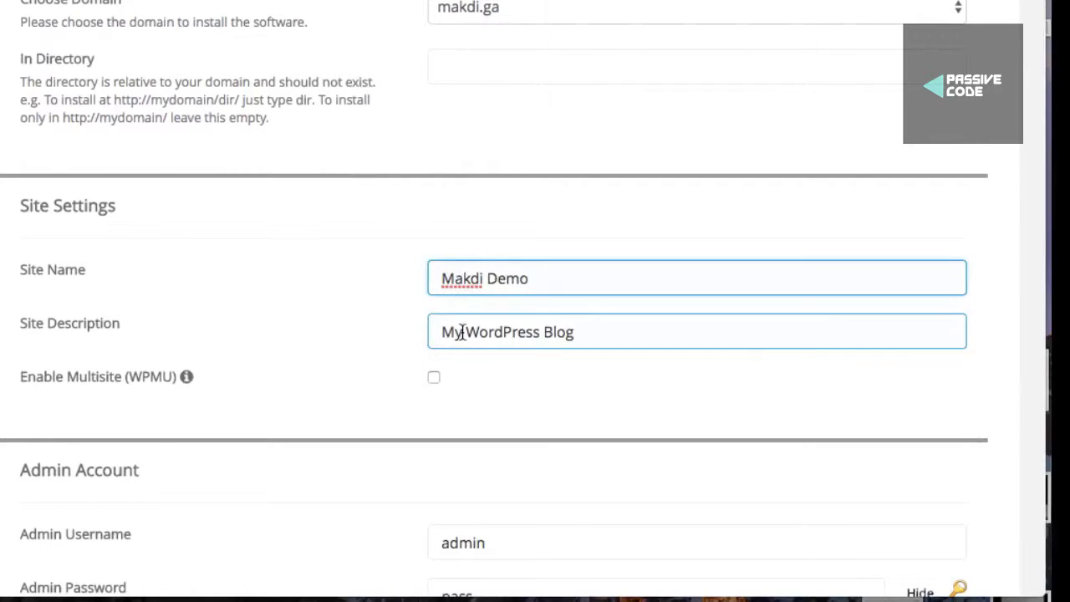
{"action": "triple_click", "coordinate": [441, 332]}
{"action": "type", "text": "Free Website"}
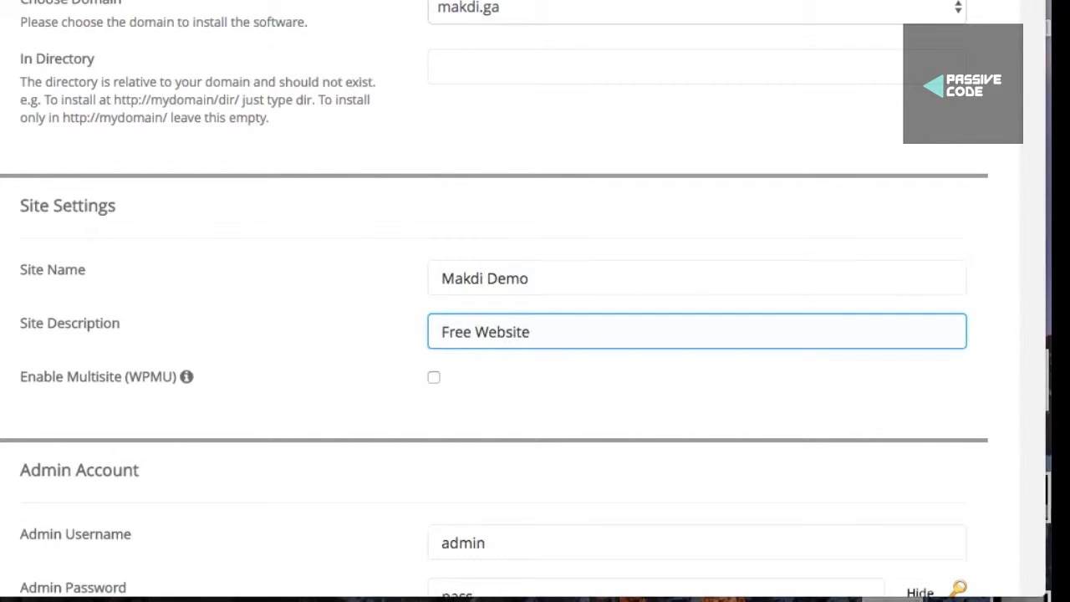
Replace the default admin password and fill in the admin's e-mail address
{"action": "scroll", "coordinate": [441, 275], "scroll_direction": "down", "scroll_amount": 3}
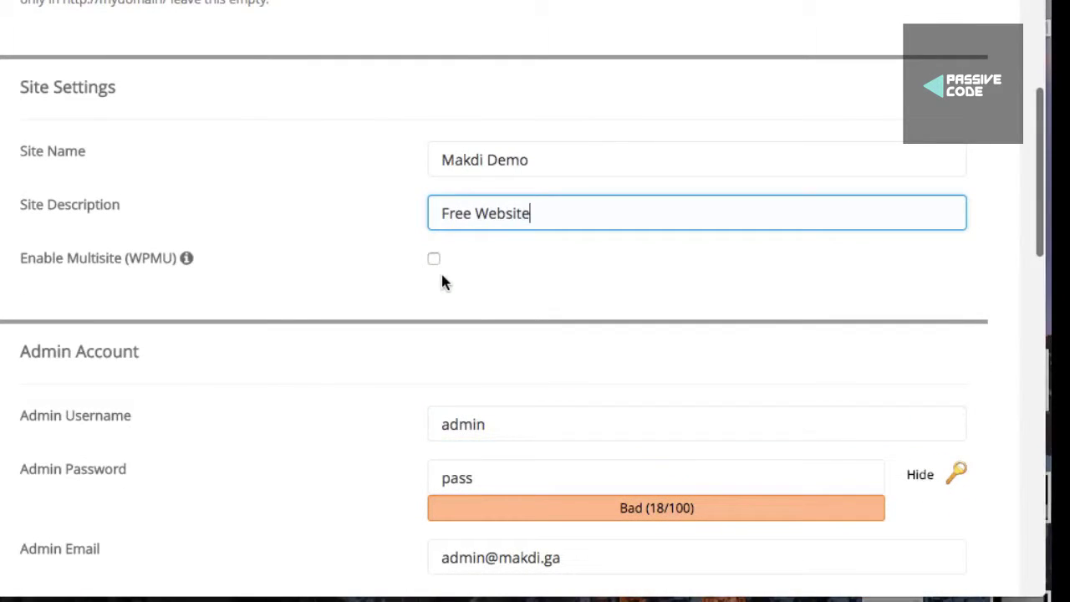
{"action": "scroll", "coordinate": [489, 226], "scroll_direction": "down", "scroll_amount": 5}
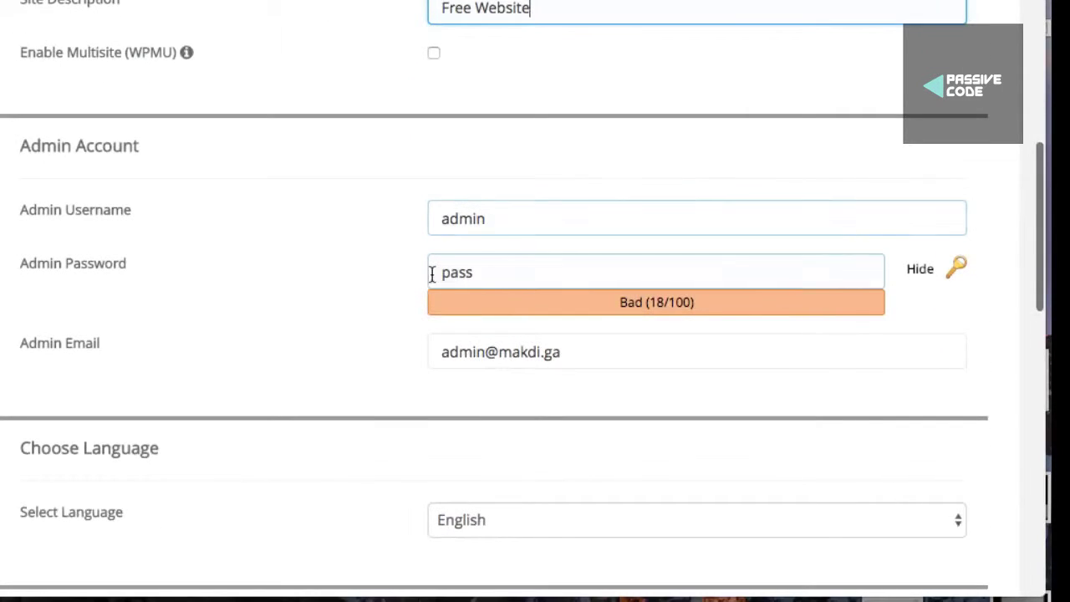
{"action": "left_click_drag", "start_coordinate": [432, 274], "coordinate": [867, 270]}
{"action": "left_click", "coordinate": [919, 276]}
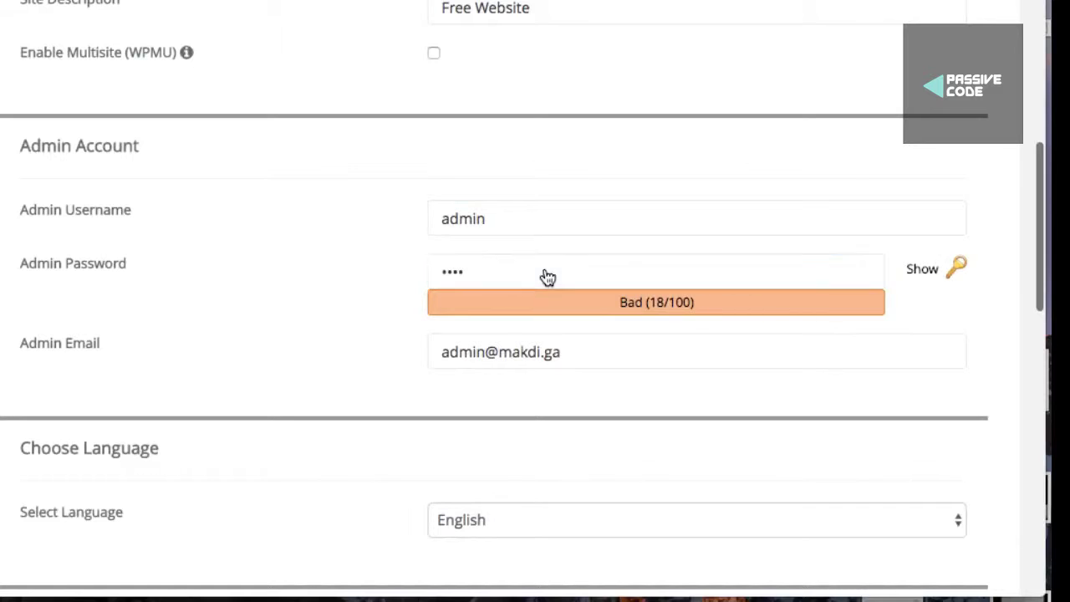
{"action": "left_click", "coordinate": [544, 276]}
{"action": "key", "text": "ctrl+a"}
{"action": "key", "text": "BackSpace"}
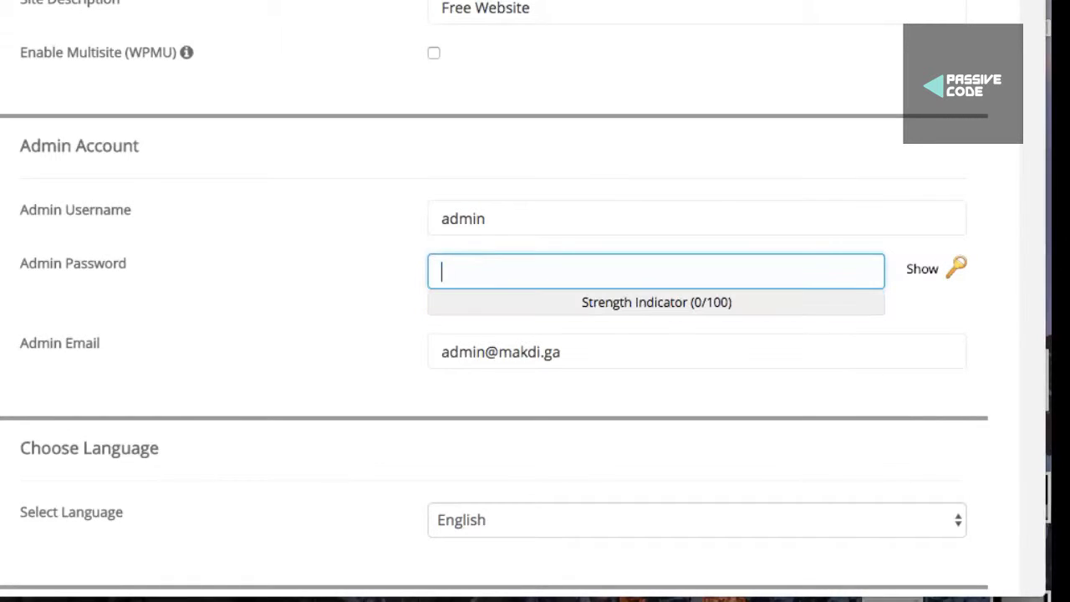
{"action": "type", "text": "admin123"}
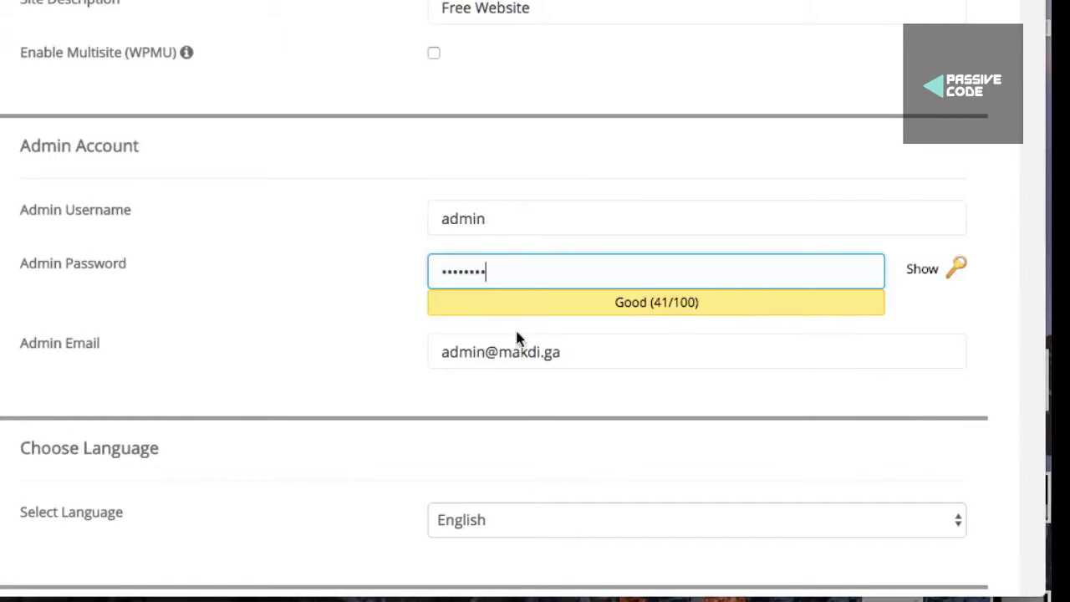
{"action": "left_click", "coordinate": [437, 348]}
{"action": "key", "text": "ctrl+a"}
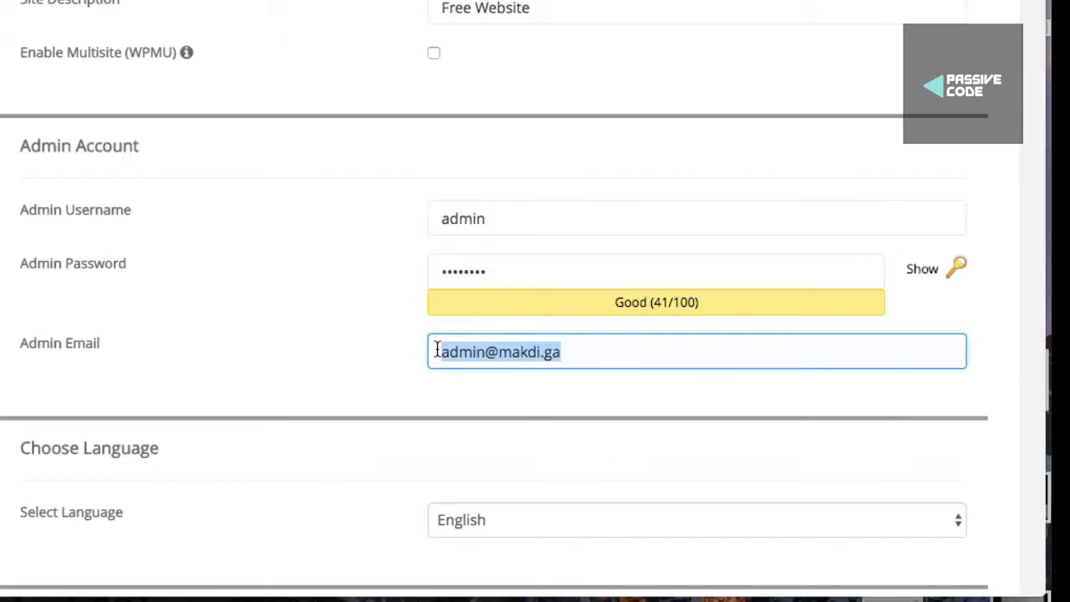
{"action": "type", "text": "sa"}
{"action": "left_click", "coordinate": [542, 382]}
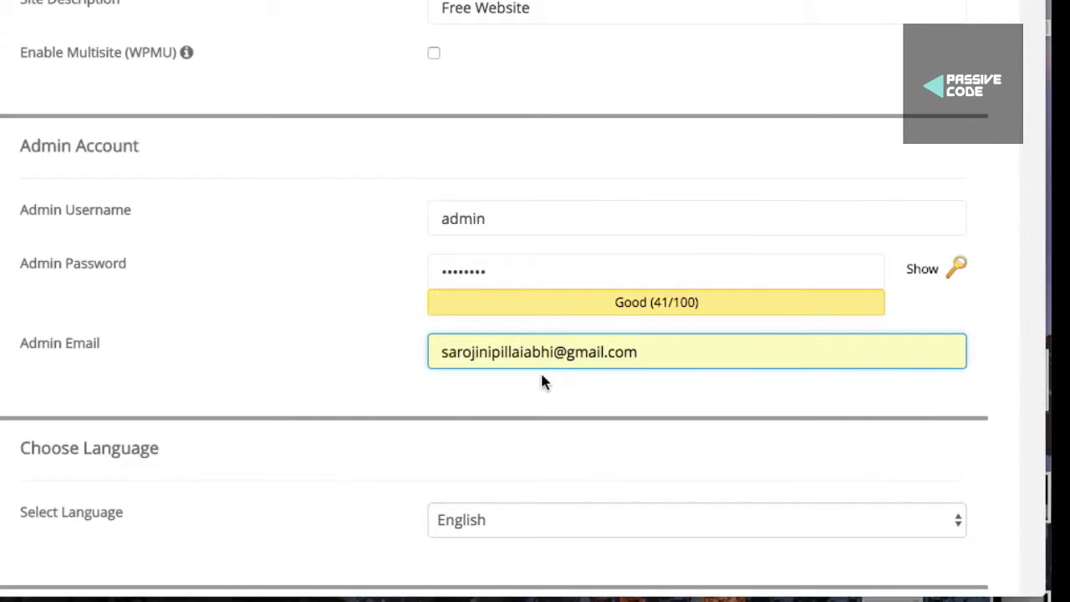
Enable the Limit Login Attempts (Loginizer) plugin
{"action": "scroll", "coordinate": [540, 376], "scroll_direction": "down", "scroll_amount": 5}
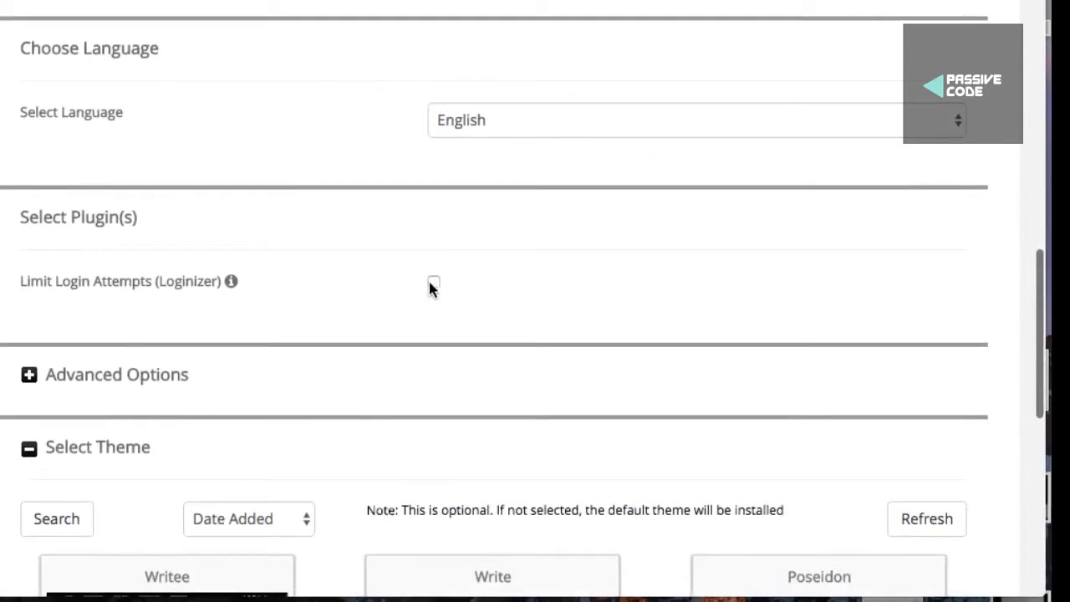
{"action": "left_click", "coordinate": [433, 285]}
{"action": "scroll", "coordinate": [52, 275], "scroll_direction": "down", "scroll_amount": 2}
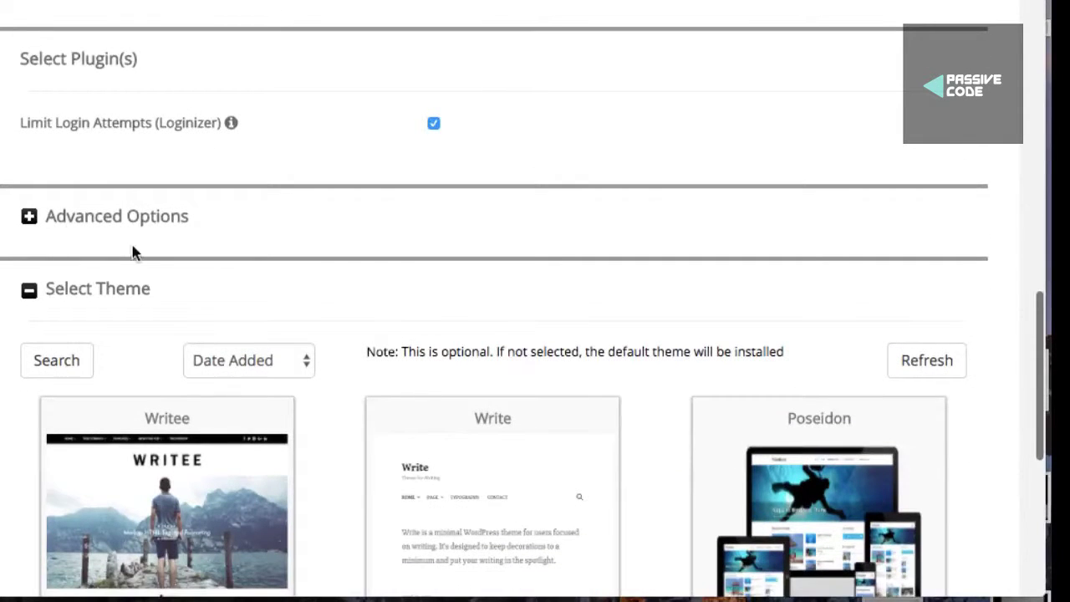
{"action": "scroll", "coordinate": [112, 259], "scroll_direction": "down", "scroll_amount": 2}
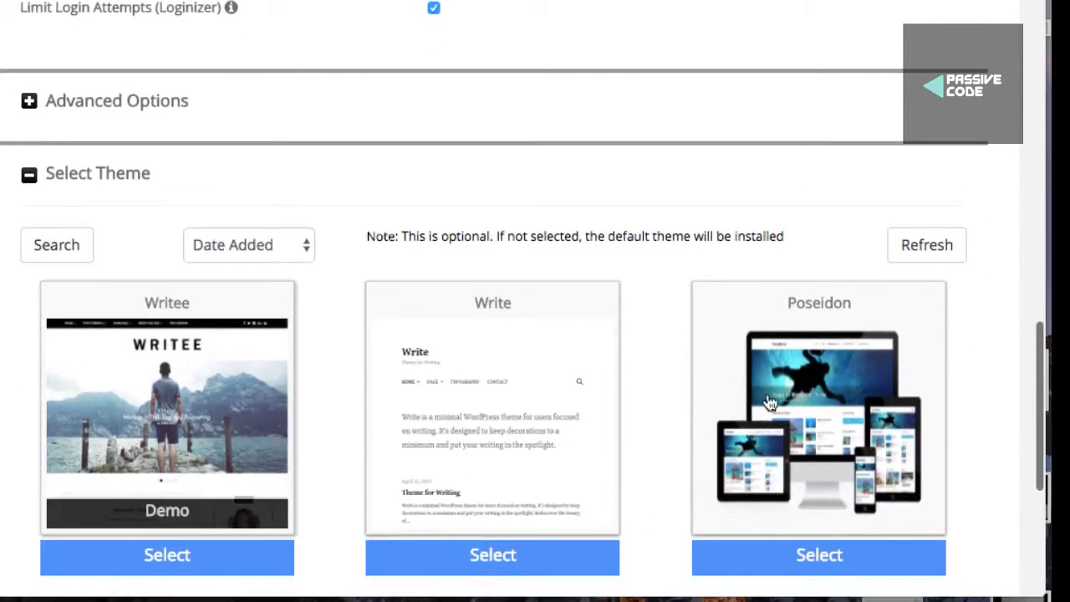
{"action": "scroll", "coordinate": [568, 439], "scroll_direction": "down", "scroll_amount": 2}
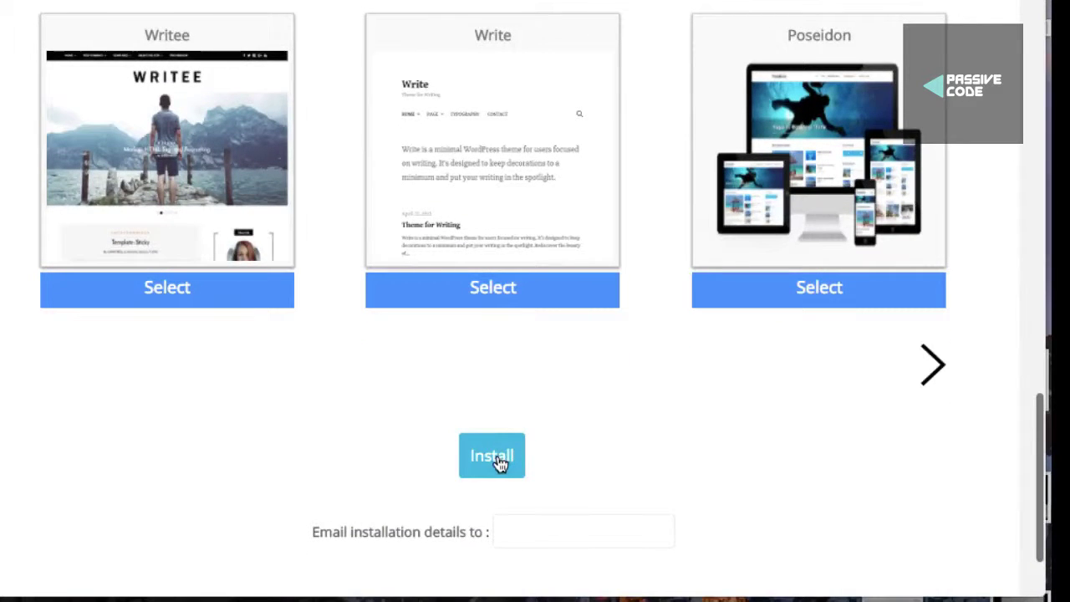
{"action": "left_click", "coordinate": [496, 458]}
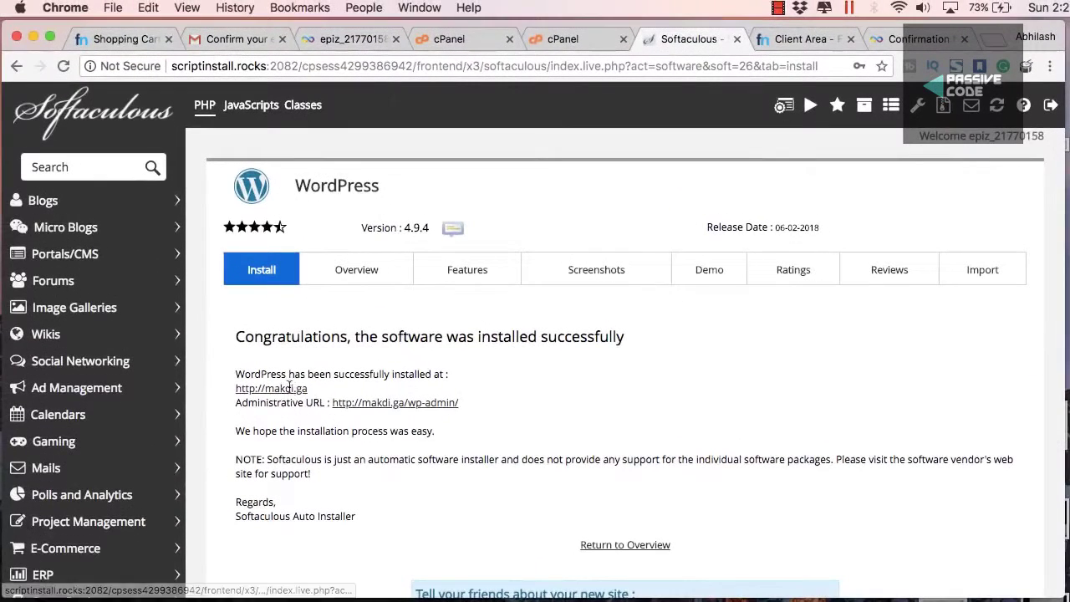
{"action": "left_click", "coordinate": [271, 388], "text": "super"}
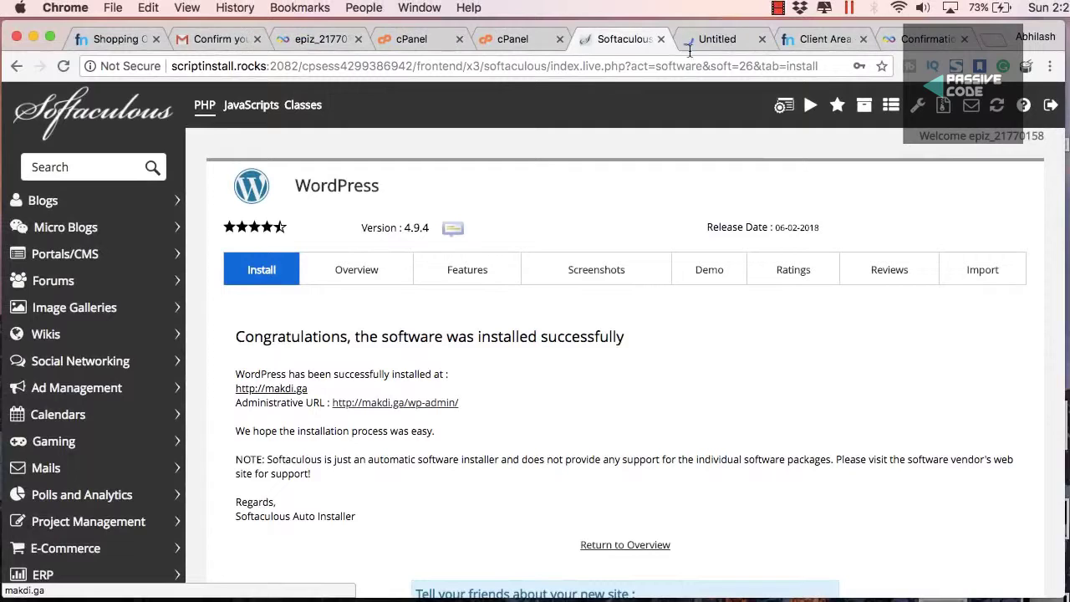
Open the Hello world! post on makdi.ga, noting its ?p=1 address, then return to Softaculous
{"action": "left_click", "coordinate": [704, 45]}
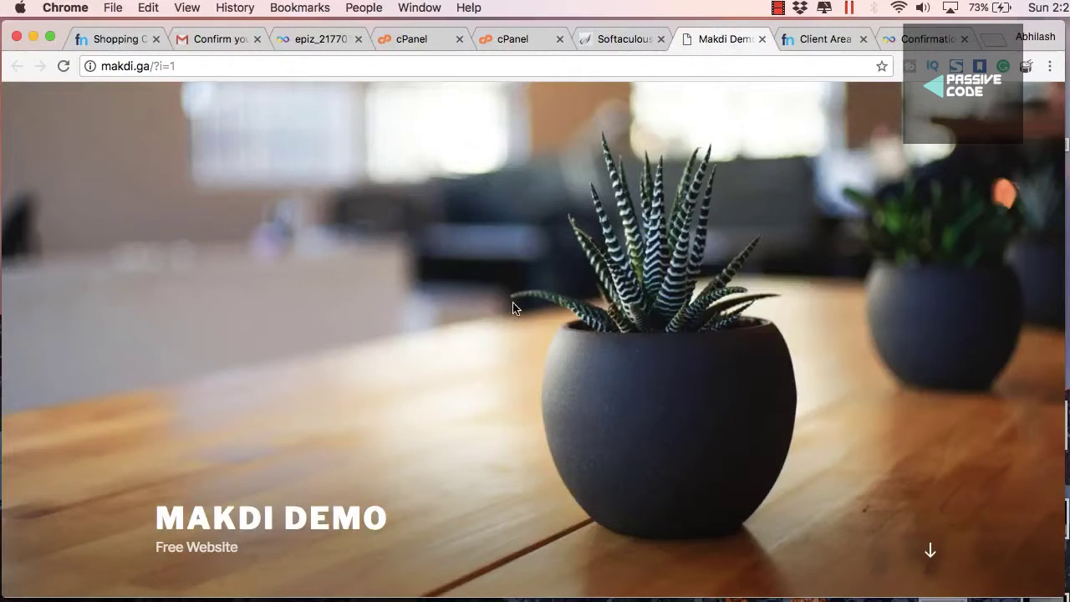
{"action": "left_click", "coordinate": [153, 66]}
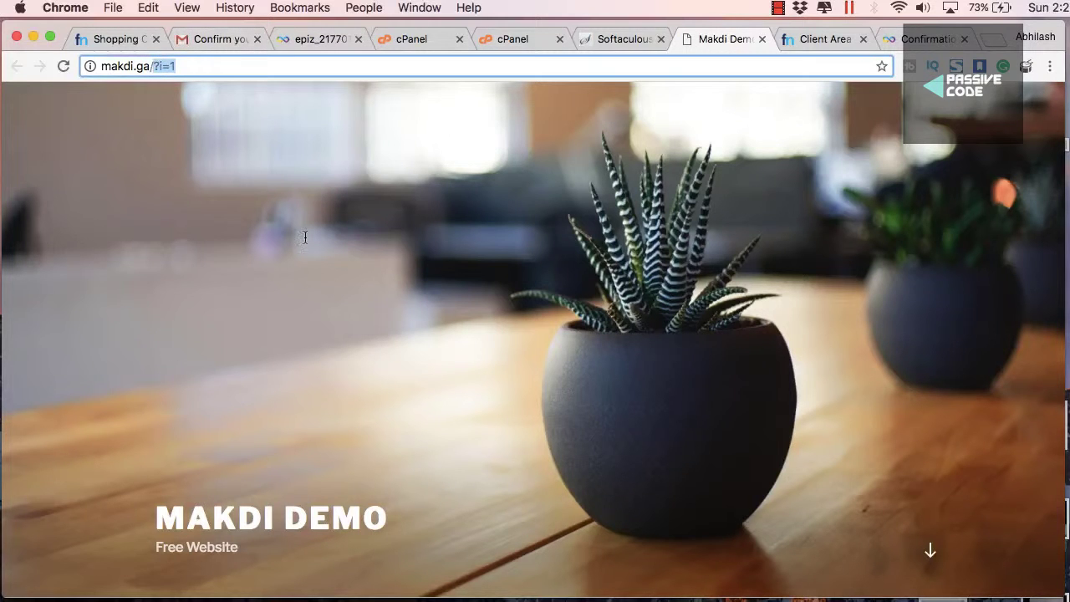
{"action": "scroll", "coordinate": [304, 236], "scroll_direction": "down", "scroll_amount": 5}
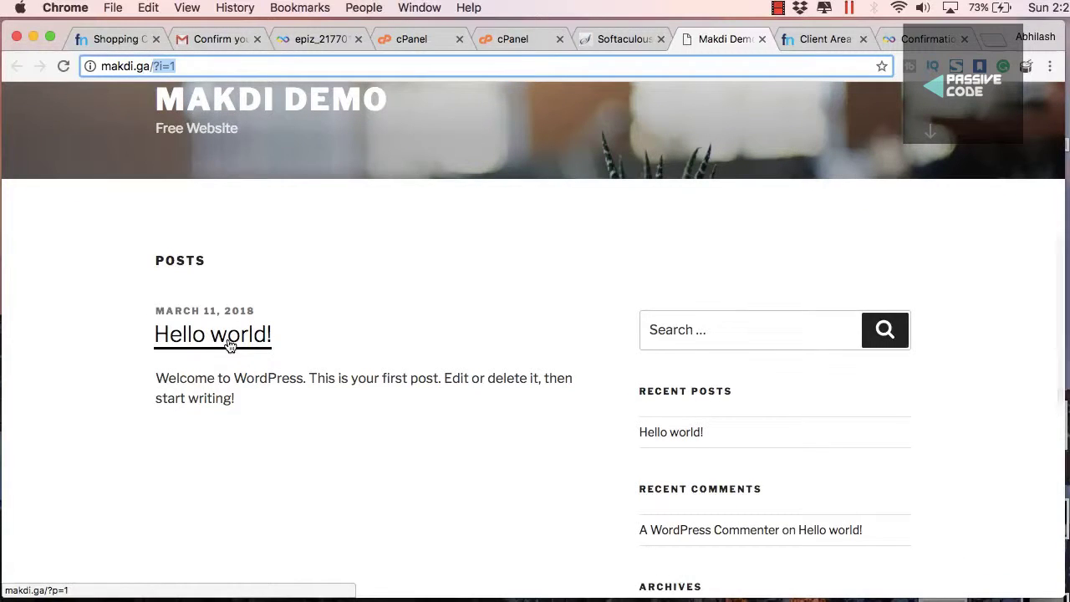
{"action": "left_click", "coordinate": [230, 343]}
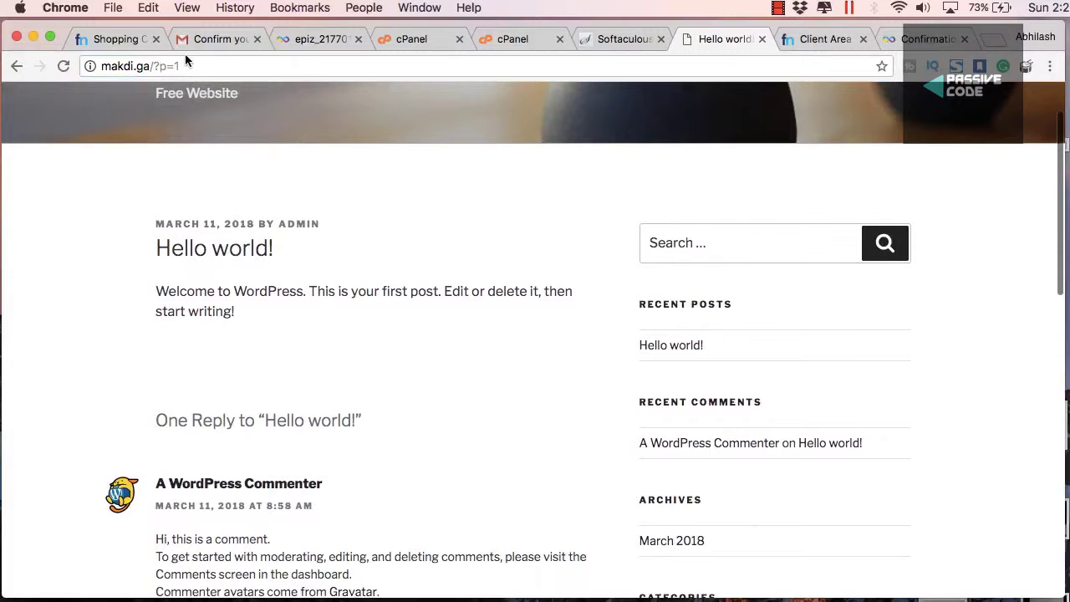
{"action": "left_click_drag", "start_coordinate": [154, 66], "coordinate": [179, 67]}
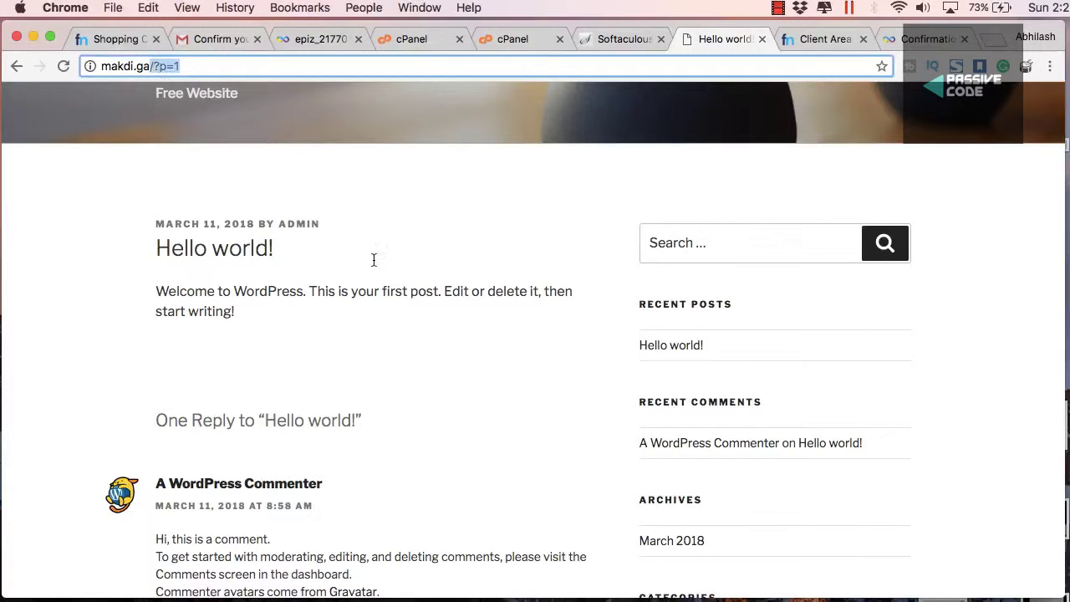
{"action": "scroll", "coordinate": [444, 346], "scroll_direction": "down", "scroll_amount": 8}
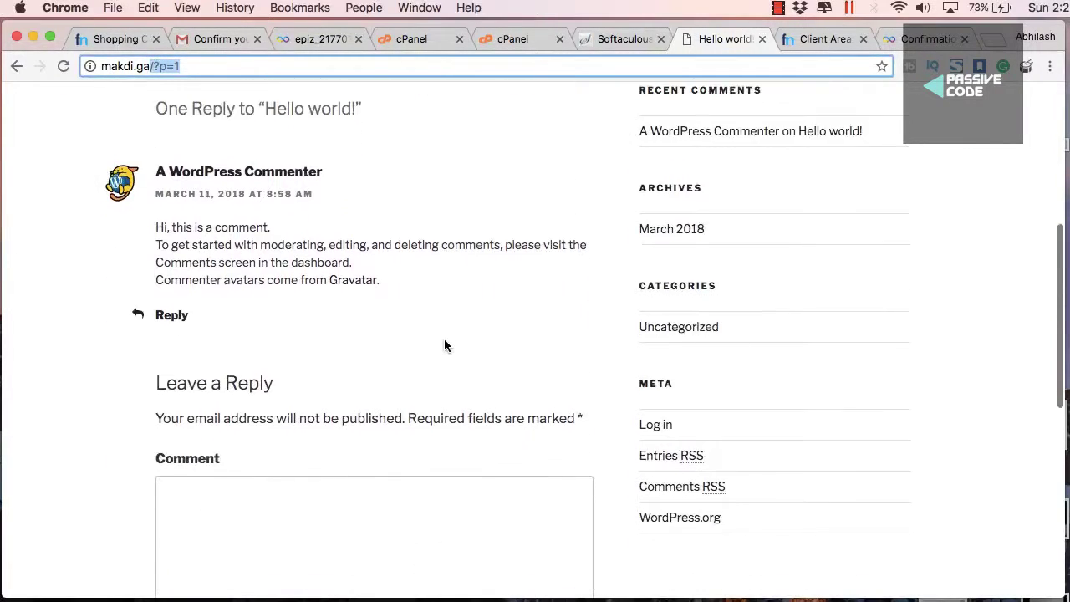
{"action": "scroll", "coordinate": [444, 345], "scroll_direction": "up", "scroll_amount": 10}
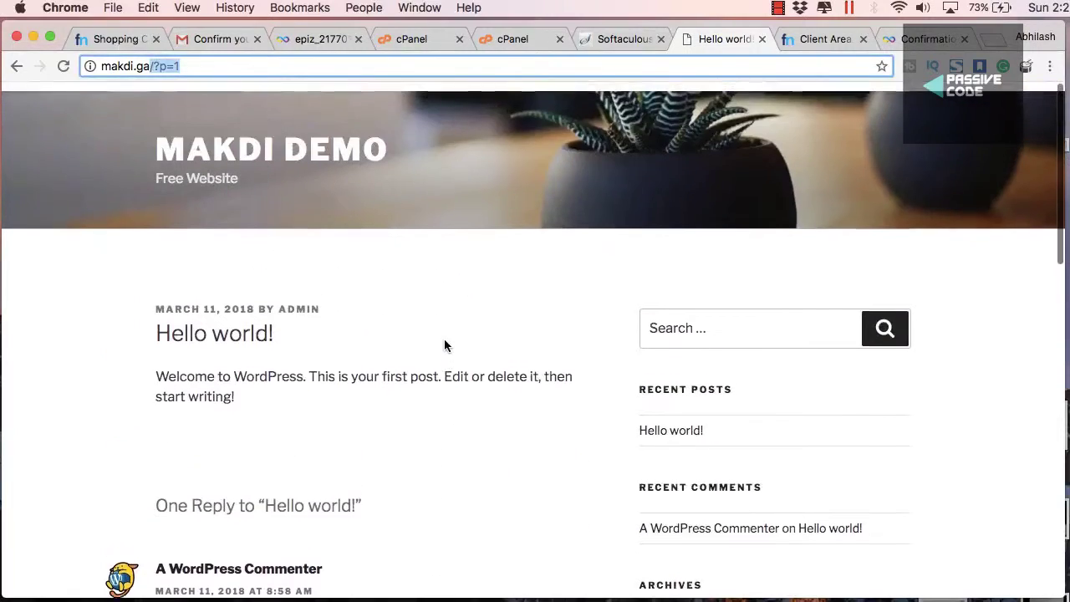
{"action": "scroll", "coordinate": [444, 342], "scroll_direction": "down", "scroll_amount": 20}
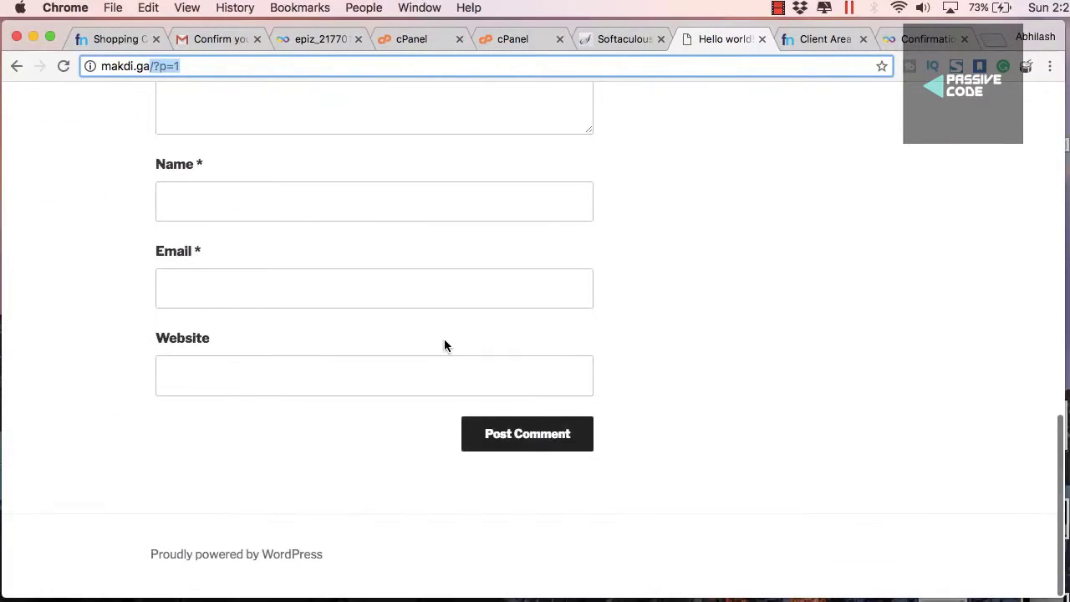
{"action": "scroll", "coordinate": [444, 342], "scroll_direction": "up", "scroll_amount": 14}
{"action": "scroll", "coordinate": [504, 246], "scroll_direction": "up", "scroll_amount": 5}
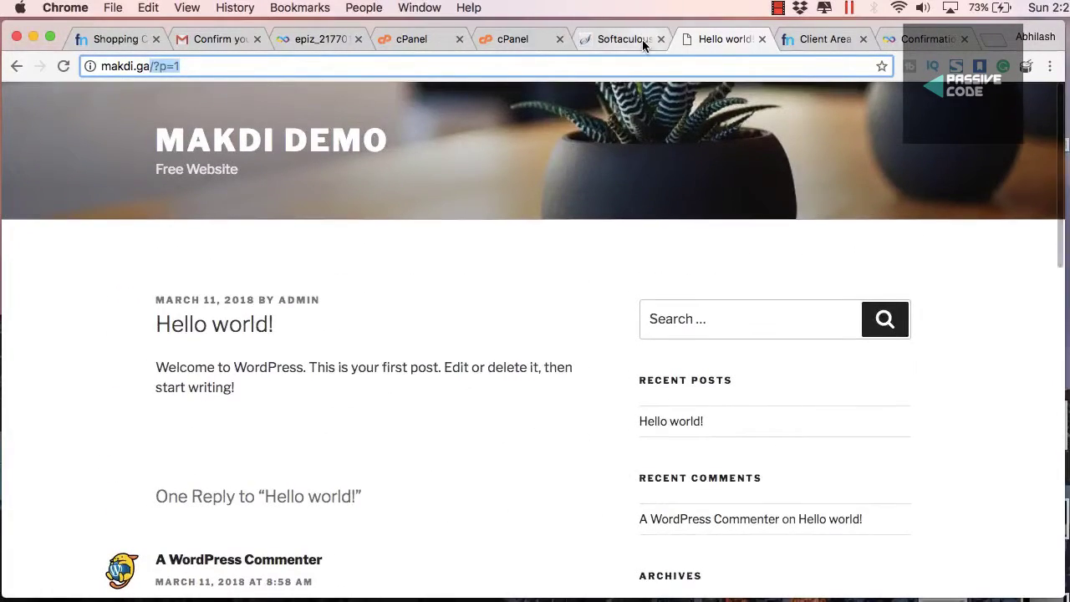
{"action": "left_click", "coordinate": [642, 39]}
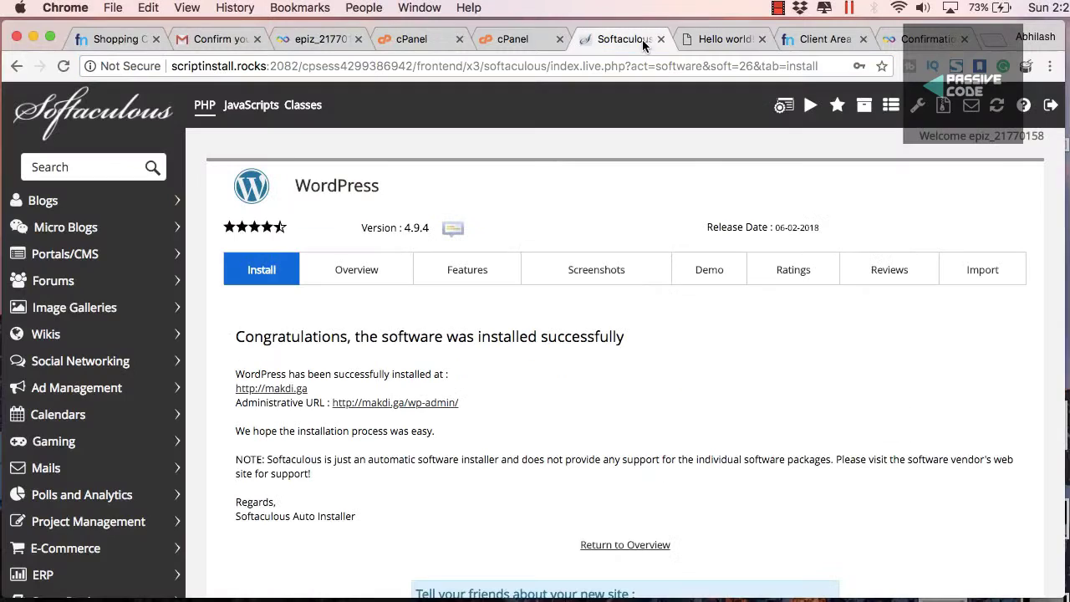
From wp-admin, set Settings > Permalinks to Post name (/%postname%/) and save
{"action": "left_click", "coordinate": [401, 406]}
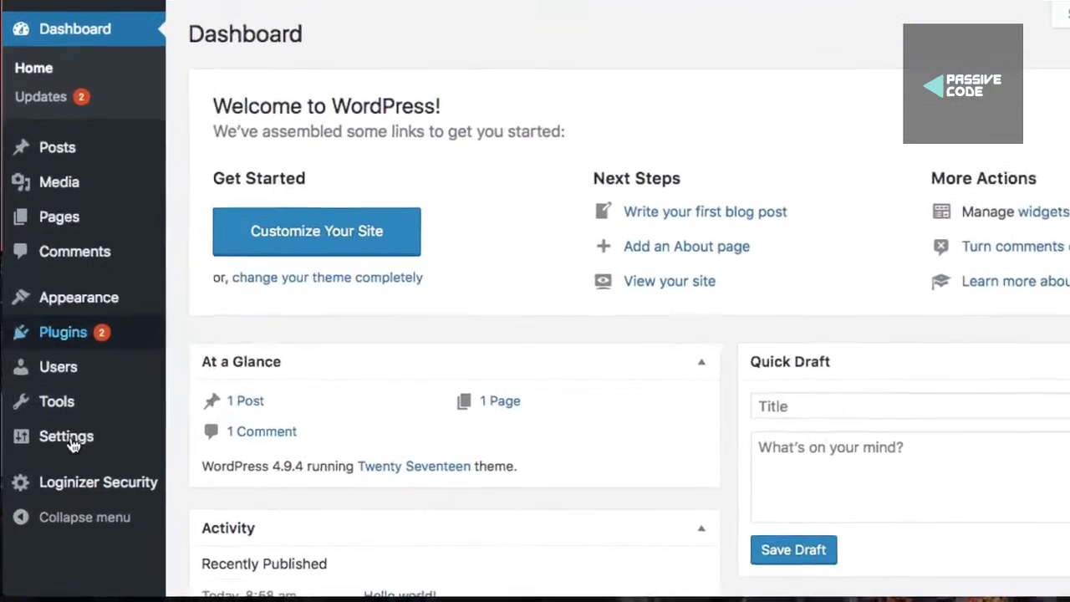
{"action": "mouse_move", "coordinate": [84, 472]}
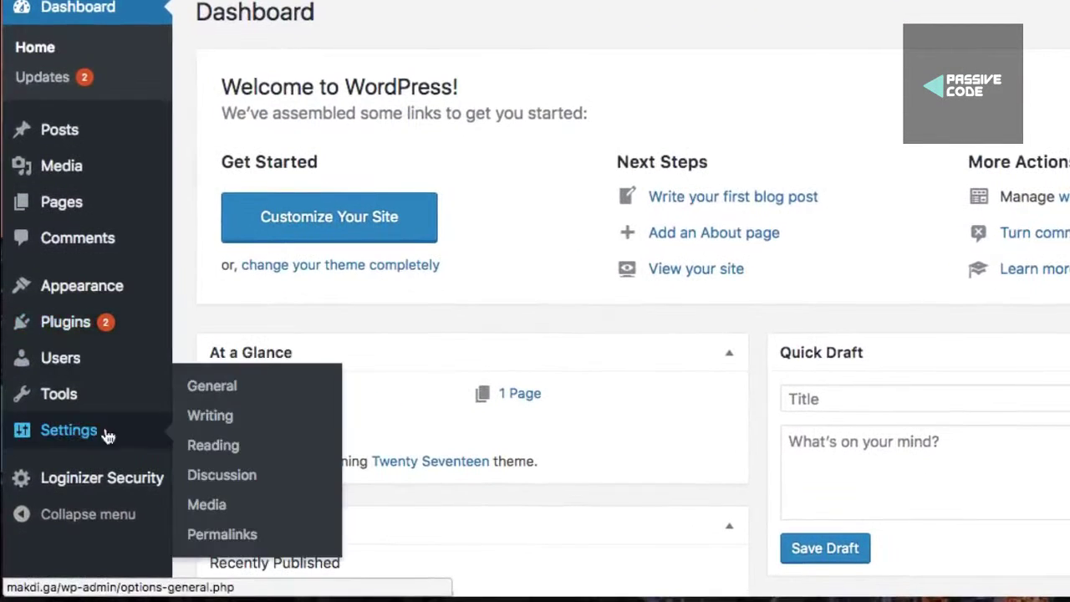
{"action": "left_click", "coordinate": [205, 535]}
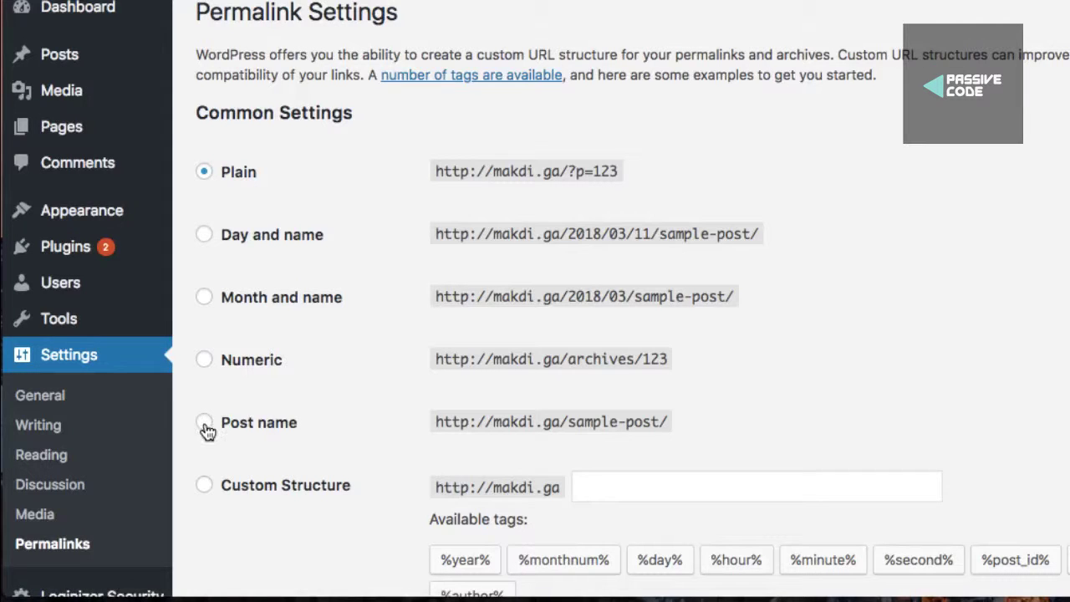
{"action": "left_click", "coordinate": [286, 422]}
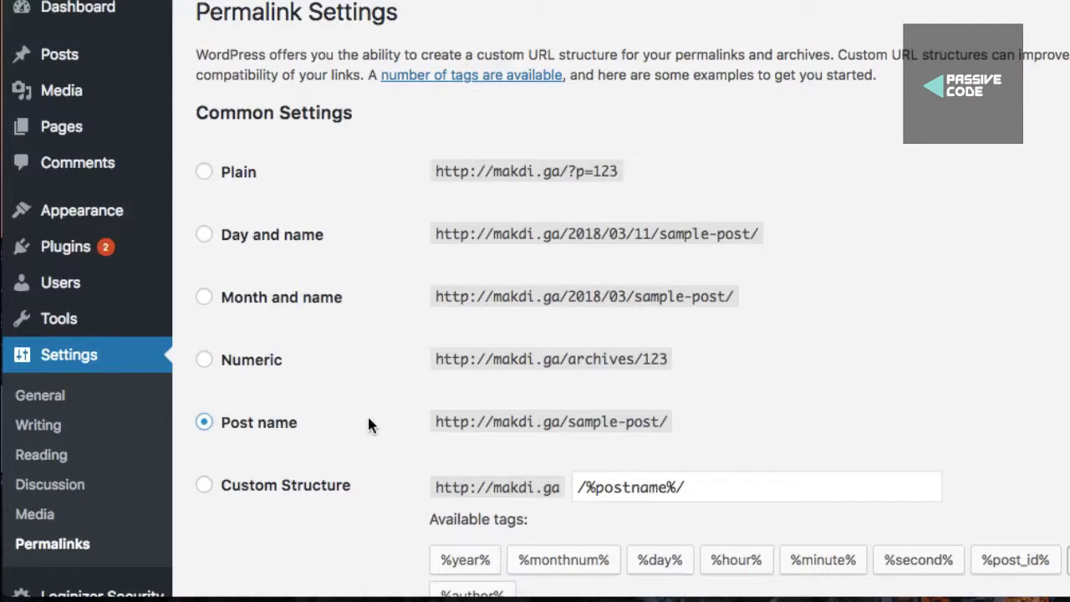
{"action": "scroll", "coordinate": [370, 424], "scroll_direction": "down", "scroll_amount": 5}
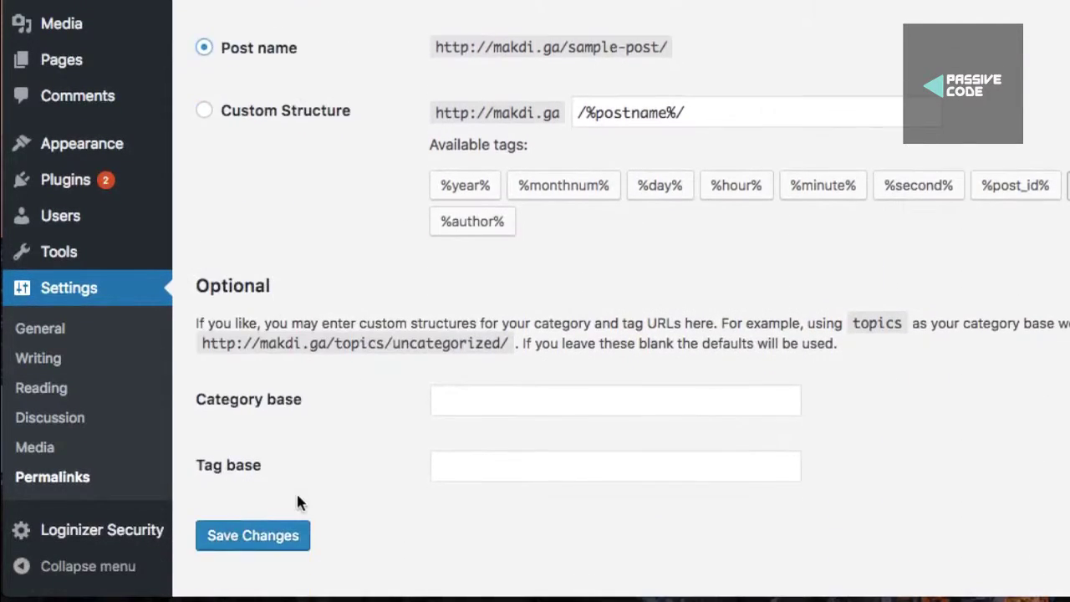
{"action": "scroll", "coordinate": [297, 501], "scroll_direction": "down", "scroll_amount": 1}
{"action": "left_click", "coordinate": [293, 502]}
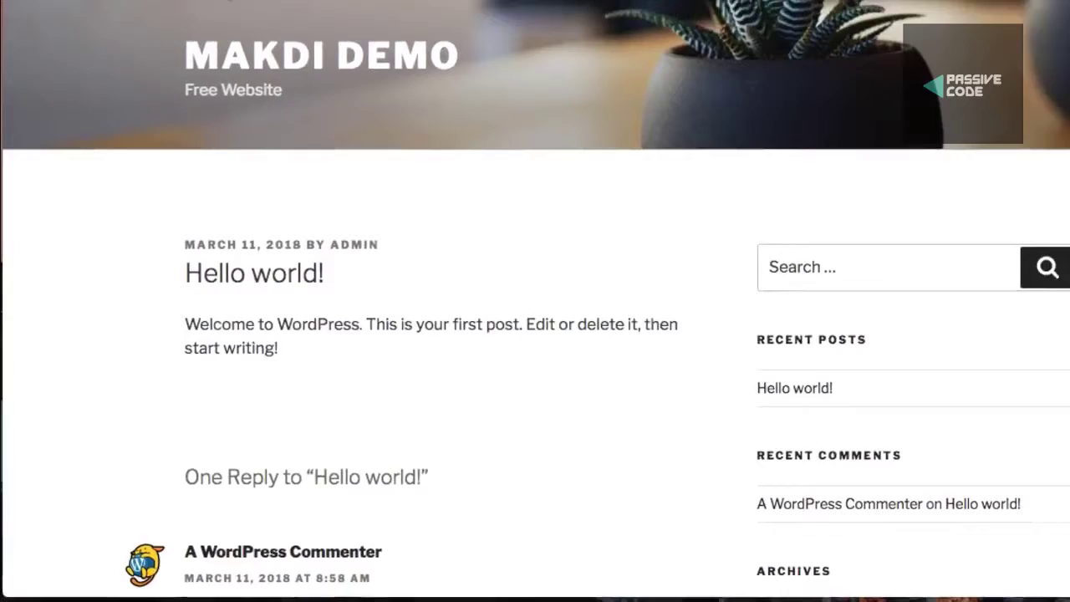
Load makdi.ga and open Hello world! to confirm its new /hello-world/ address
{"action": "left_click", "coordinate": [201, 66]}
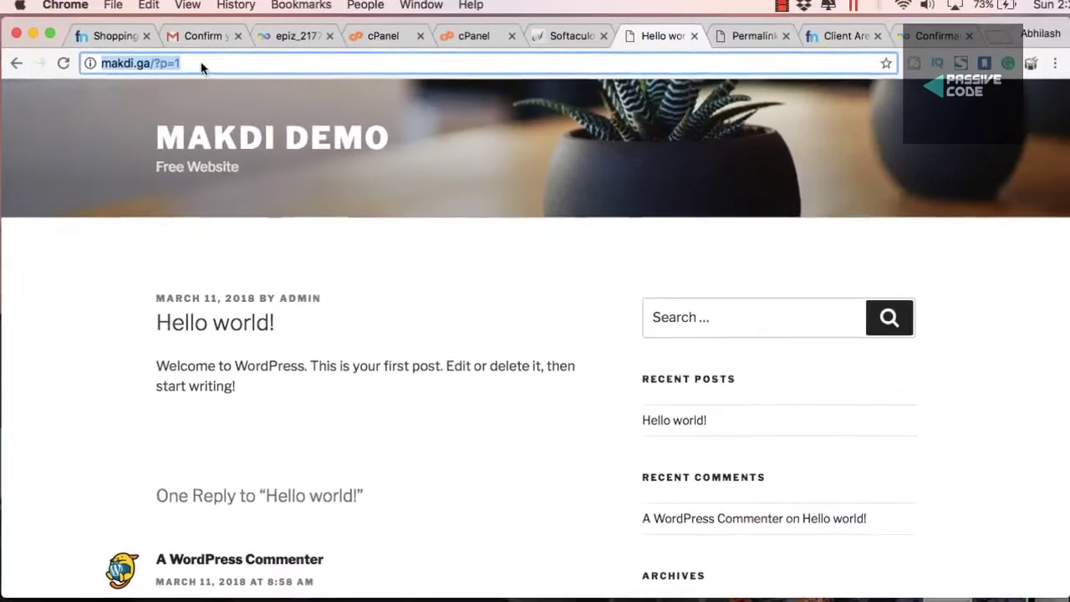
{"action": "left_click", "coordinate": [201, 66]}
{"action": "key", "text": "BackSpace"}
{"action": "key", "text": "BackSpace"}
{"action": "key", "text": "BackSpace"}
{"action": "key", "text": "BackSpace"}
{"action": "key", "text": "BackSpace"}
{"action": "key", "text": "Return"}
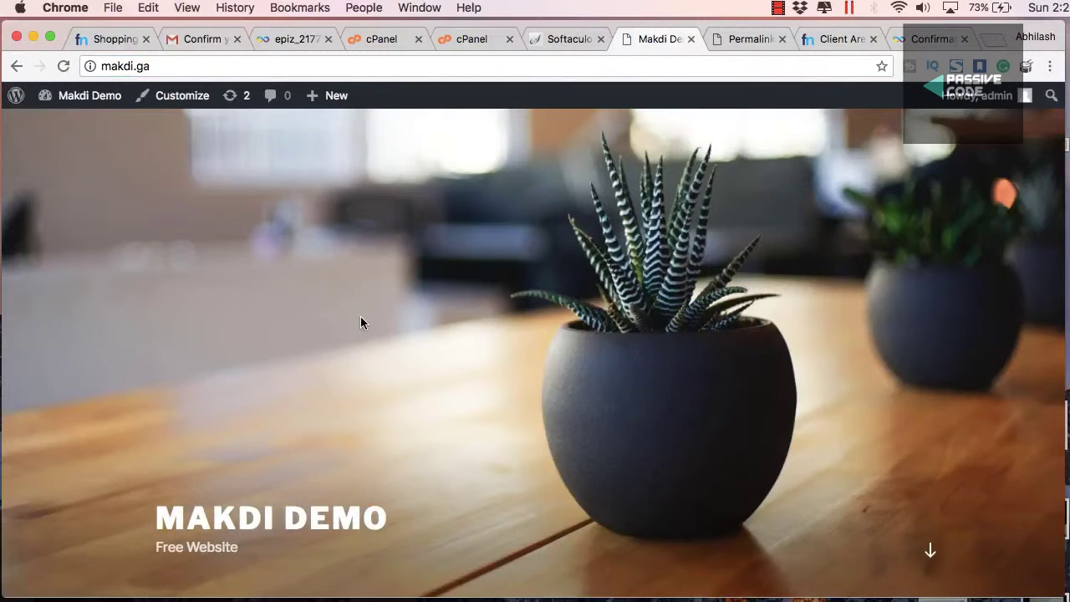
{"action": "scroll", "coordinate": [360, 321], "scroll_direction": "down", "scroll_amount": 3}
{"action": "scroll", "coordinate": [230, 365], "scroll_direction": "down", "scroll_amount": 5}
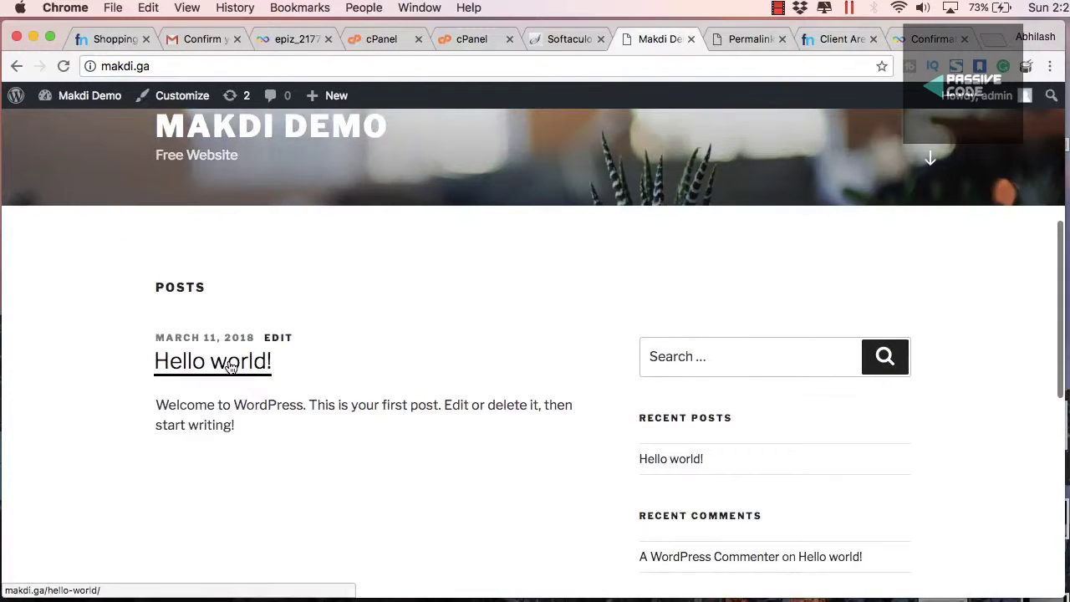
{"action": "left_click", "coordinate": [252, 299]}
{"action": "left_click_drag", "start_coordinate": [218, 66], "coordinate": [154, 66]}
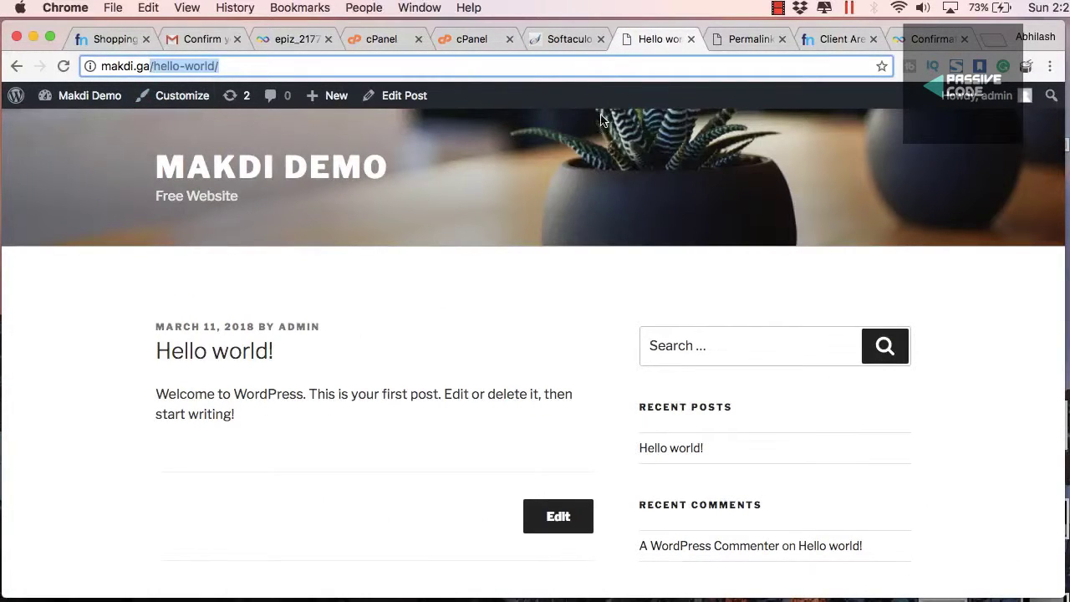
Return to the WordPress admin and open Pages > All Pages
{"action": "left_click", "coordinate": [583, 39]}
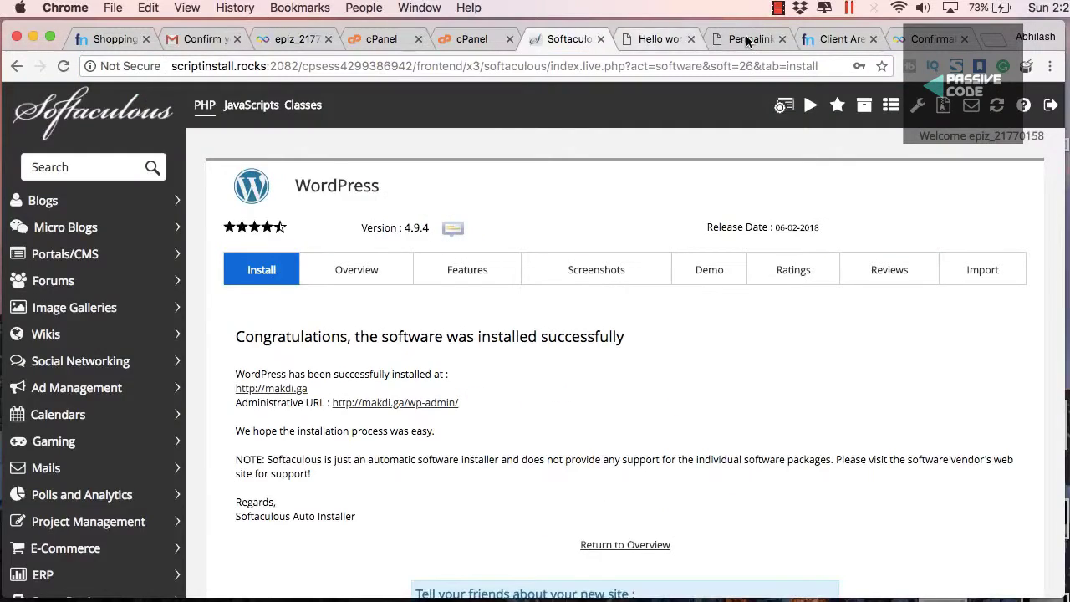
{"action": "left_click", "coordinate": [656, 39]}
{"action": "left_click", "coordinate": [736, 39]}
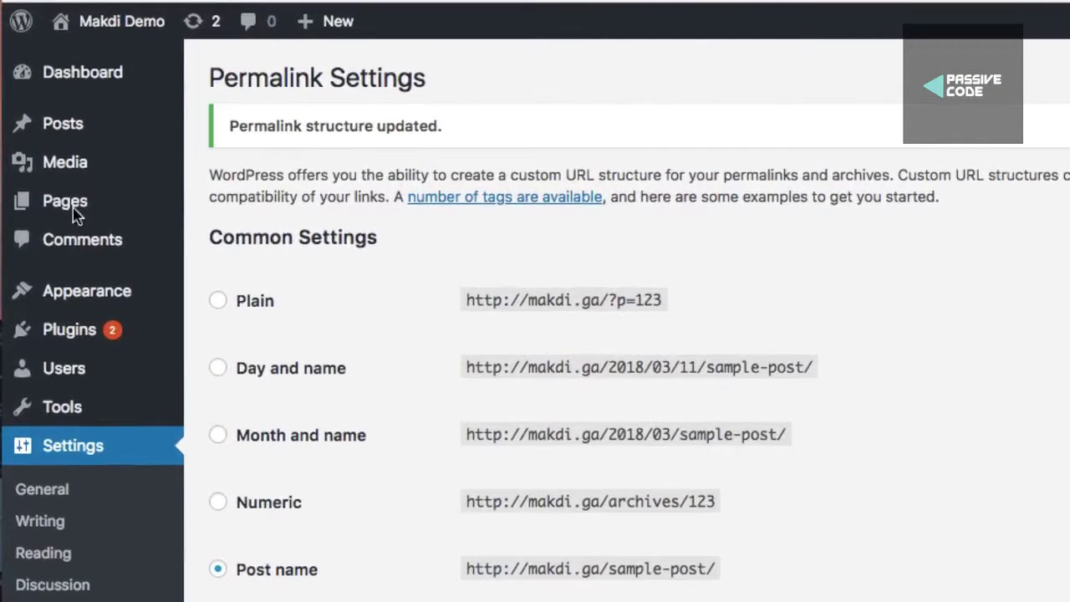
{"action": "mouse_move", "coordinate": [95, 215]}
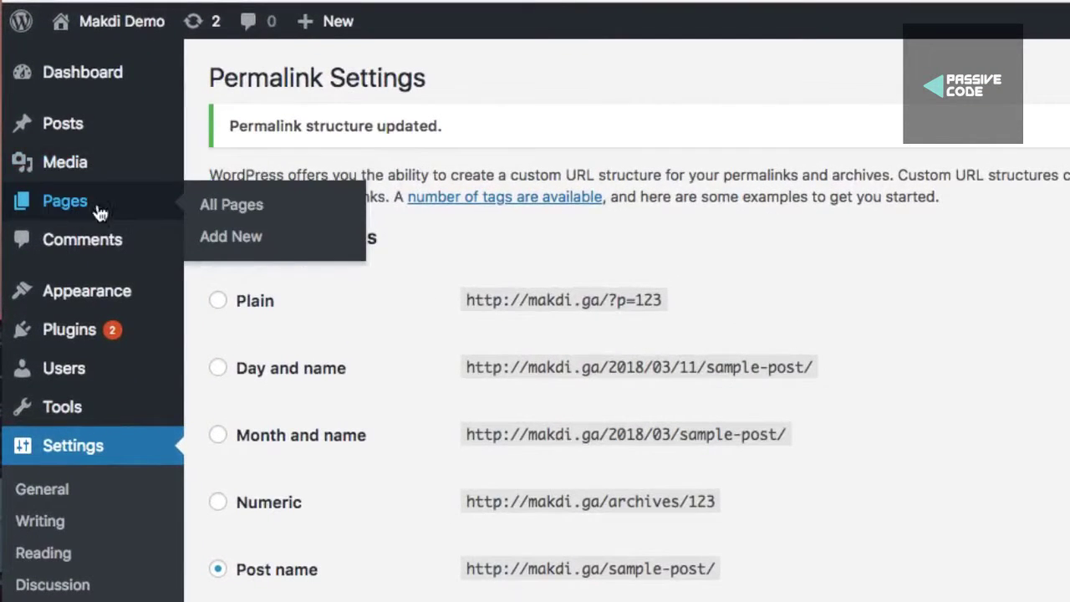
{"action": "left_click", "coordinate": [212, 216]}
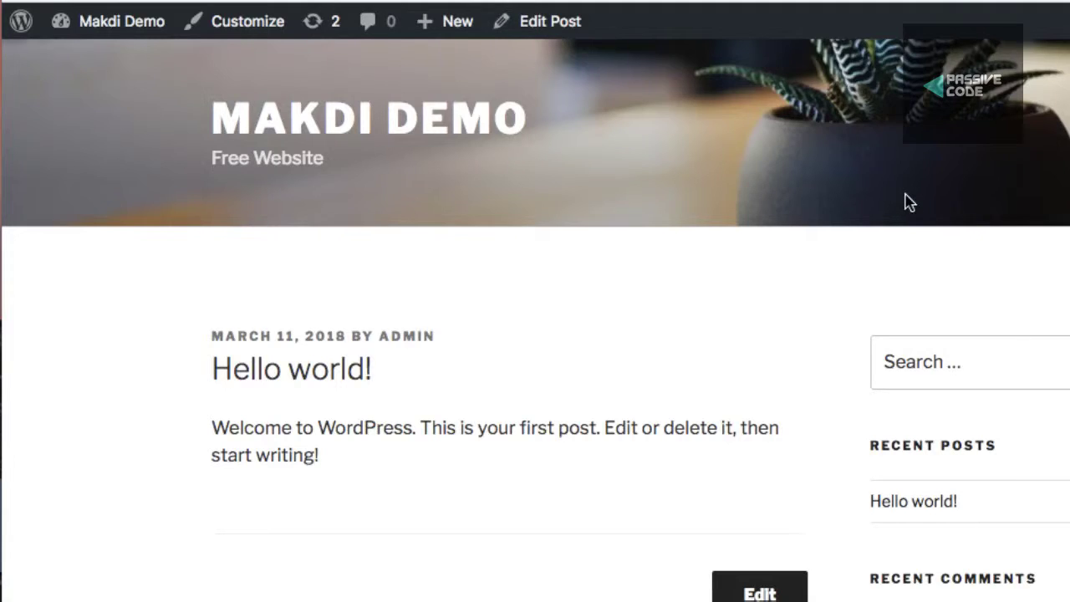
Look over the pages list, then view the Makdi Demo front page with its header image
{"action": "scroll", "coordinate": [906, 195], "scroll_direction": "down", "scroll_amount": 10}
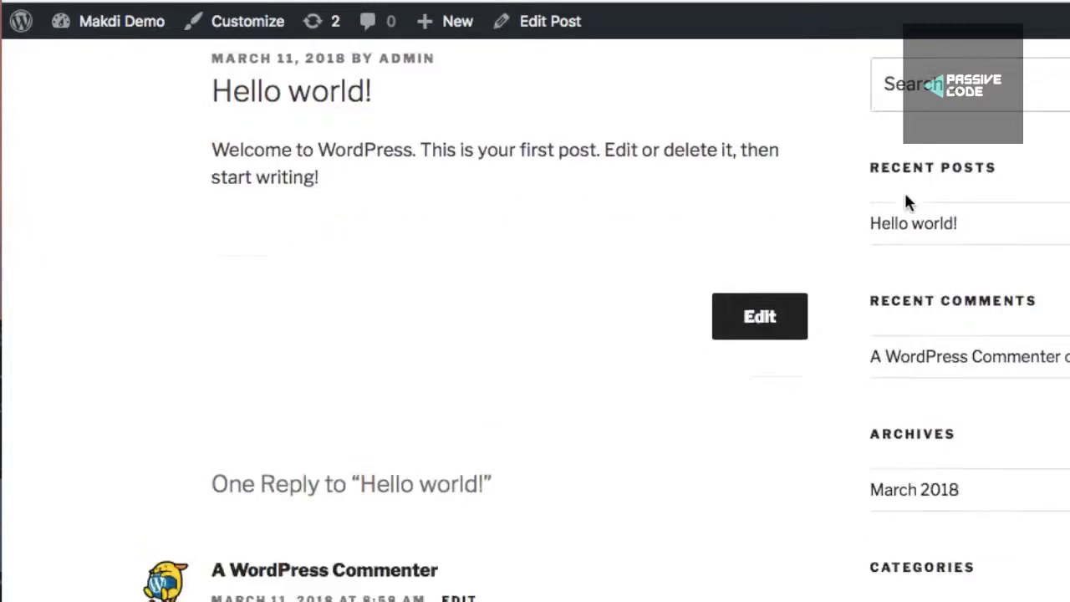
{"action": "scroll", "coordinate": [904, 196], "scroll_direction": "down", "scroll_amount": 6}
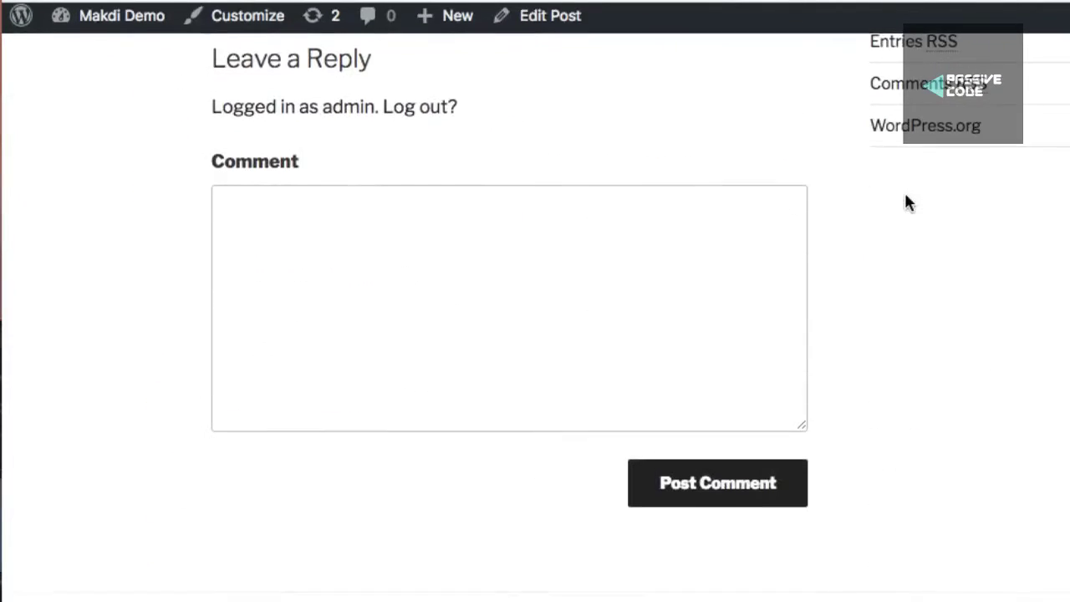
{"action": "scroll", "coordinate": [906, 201], "scroll_direction": "up", "scroll_amount": 15}
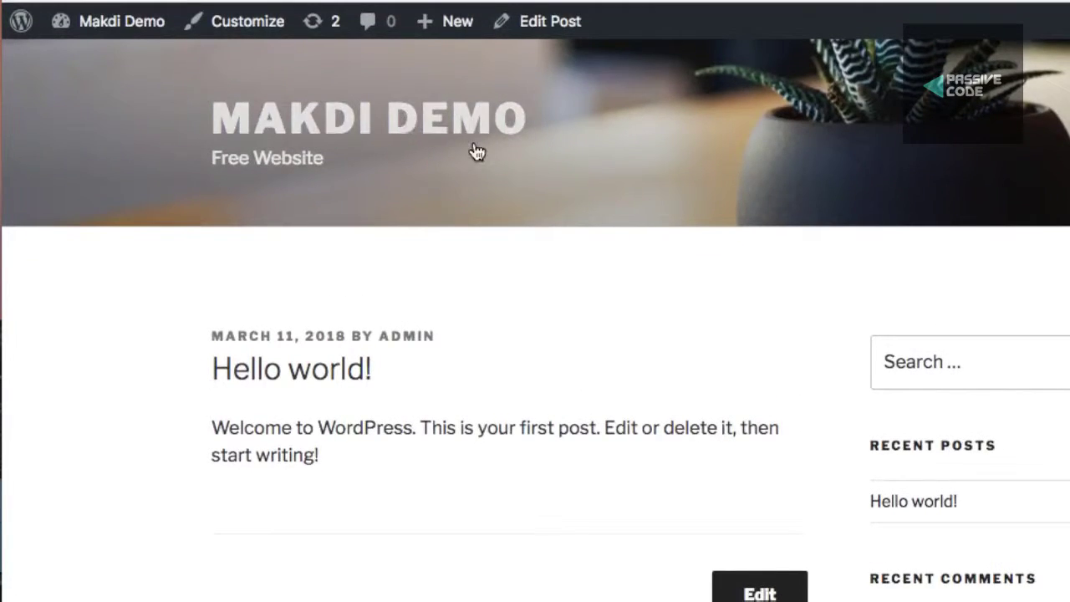
{"action": "left_click", "coordinate": [511, 181]}
{"action": "scroll", "coordinate": [595, 253], "scroll_direction": "down", "scroll_amount": 7}
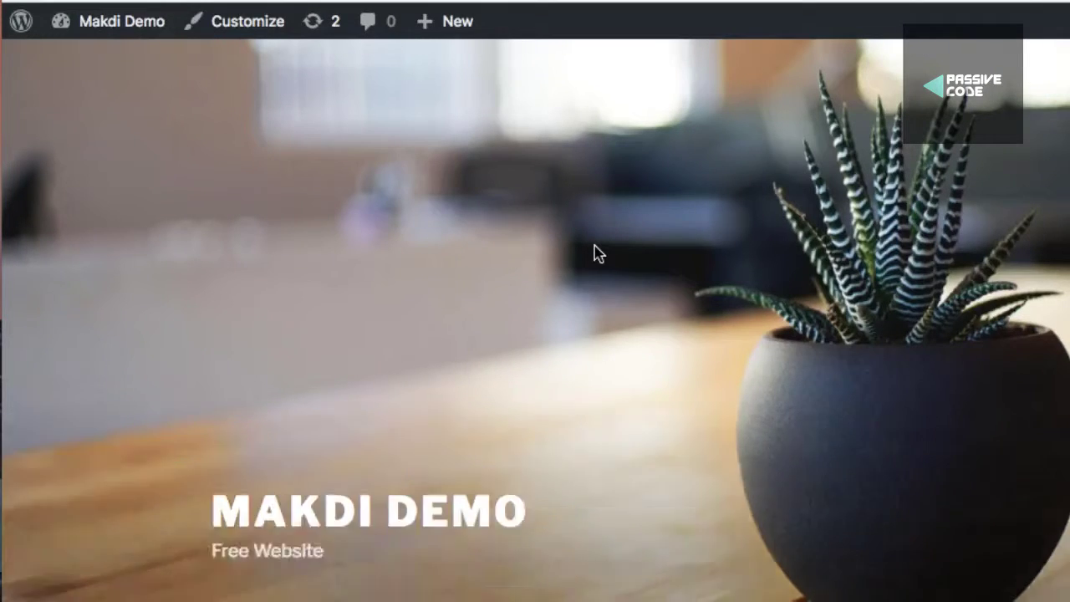
{"action": "scroll", "coordinate": [596, 253], "scroll_direction": "down", "scroll_amount": 7}
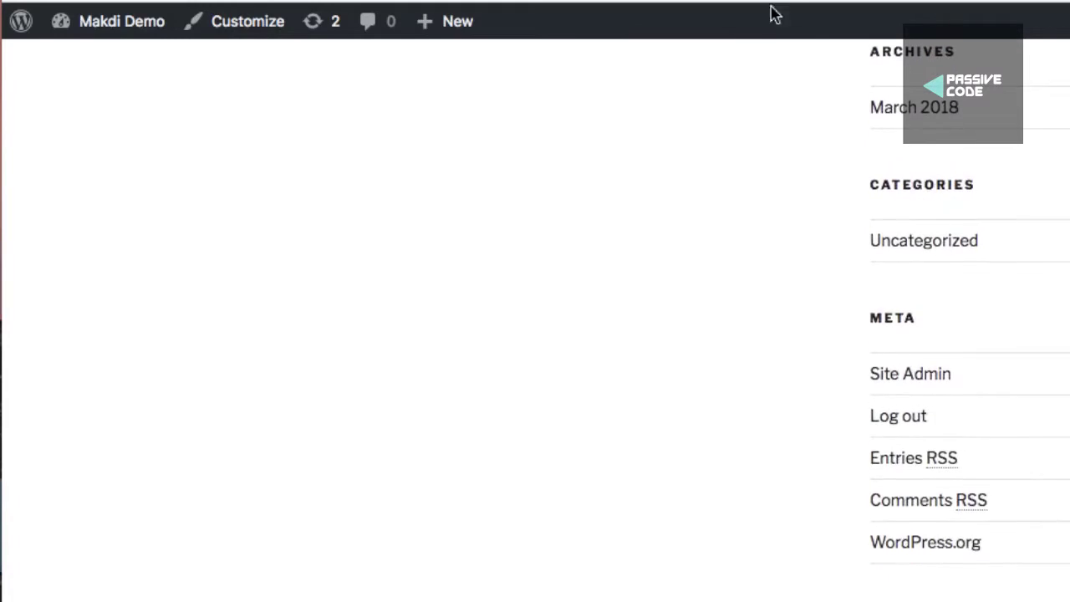
{"action": "scroll", "coordinate": [771, 14], "scroll_direction": "up", "scroll_amount": 4}
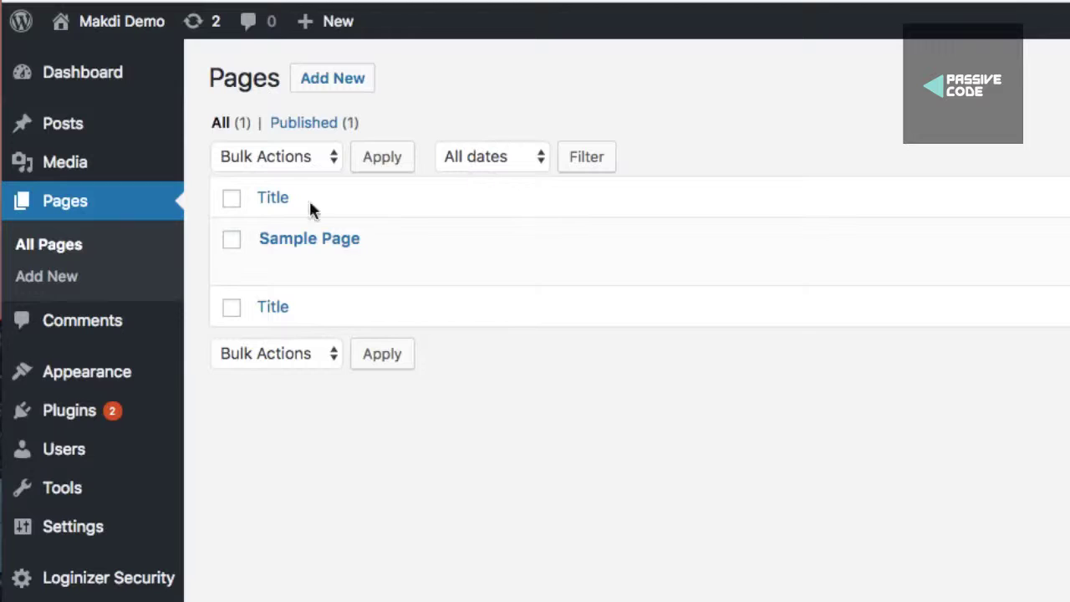
Create a new navigation menu named Main Menu under Appearance > Menus
{"action": "mouse_move", "coordinate": [96, 373]}
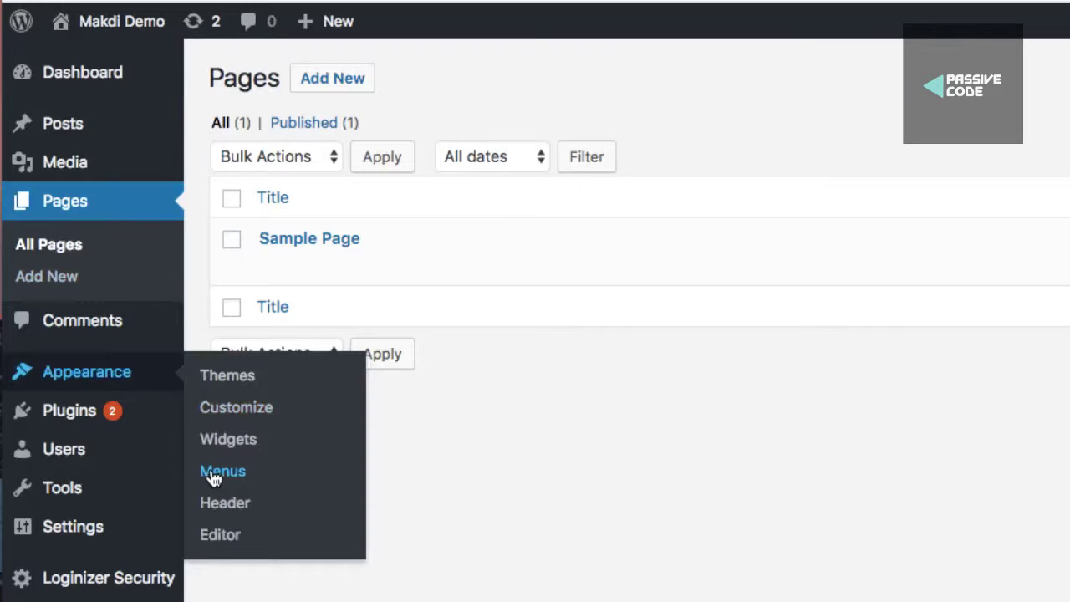
{"action": "left_click", "coordinate": [214, 473]}
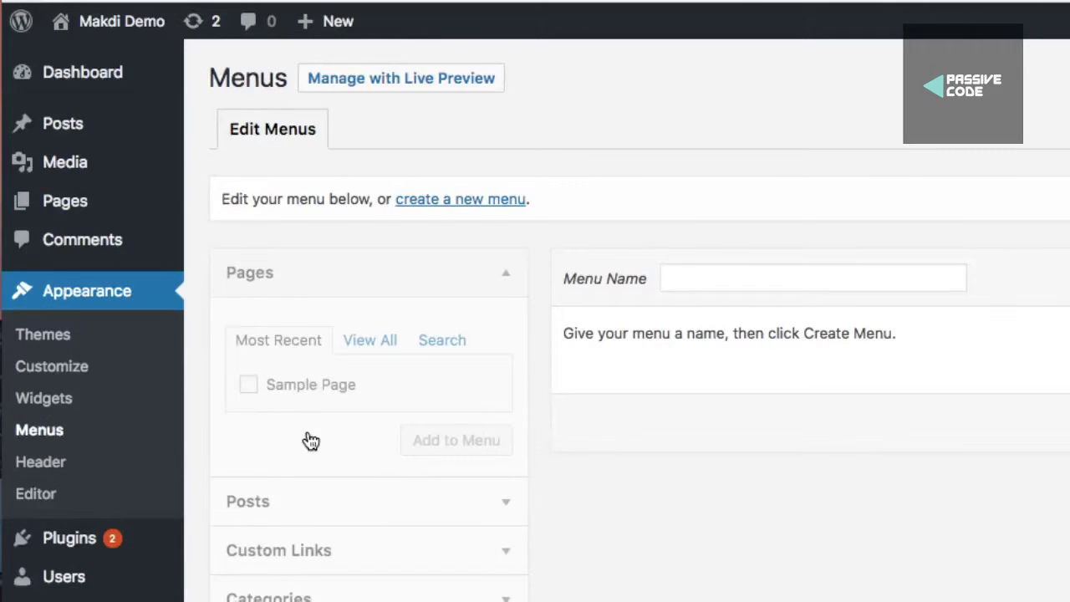
{"action": "left_click", "coordinate": [466, 201]}
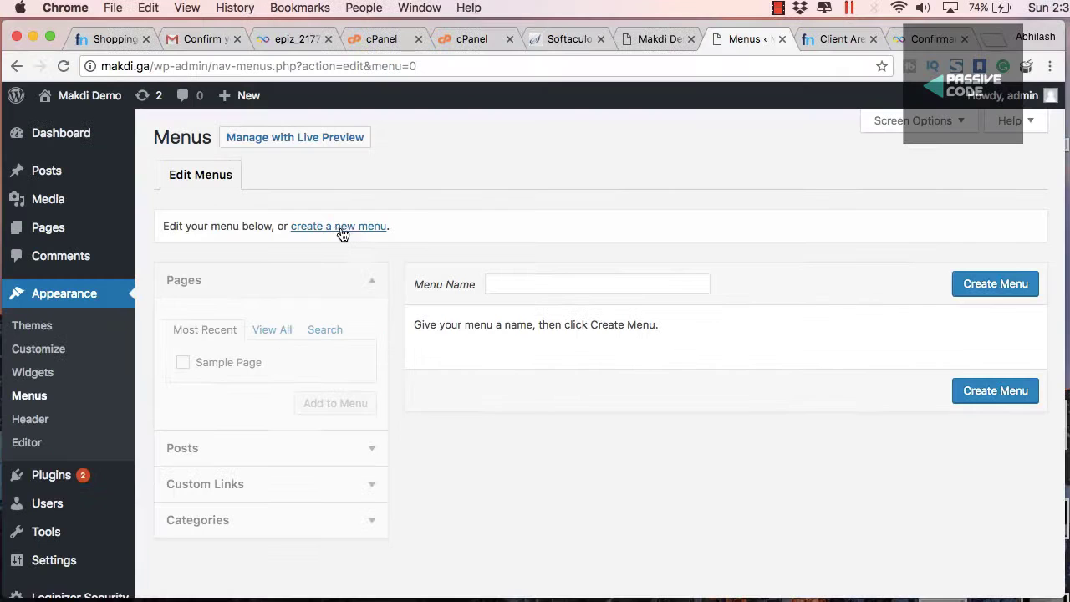
{"action": "left_click", "coordinate": [341, 234]}
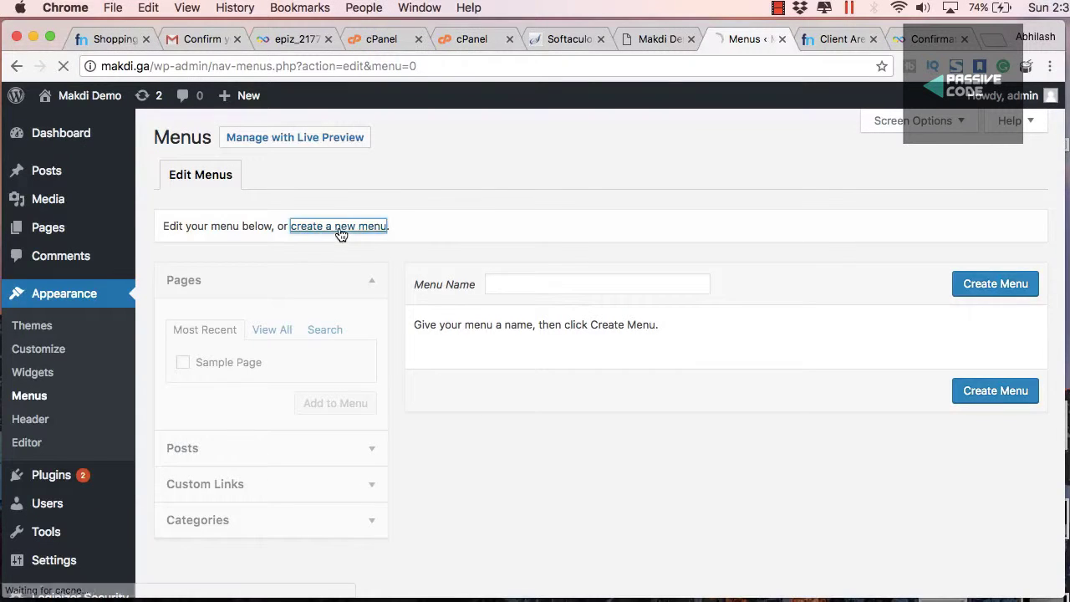
{"action": "left_click", "coordinate": [540, 289]}
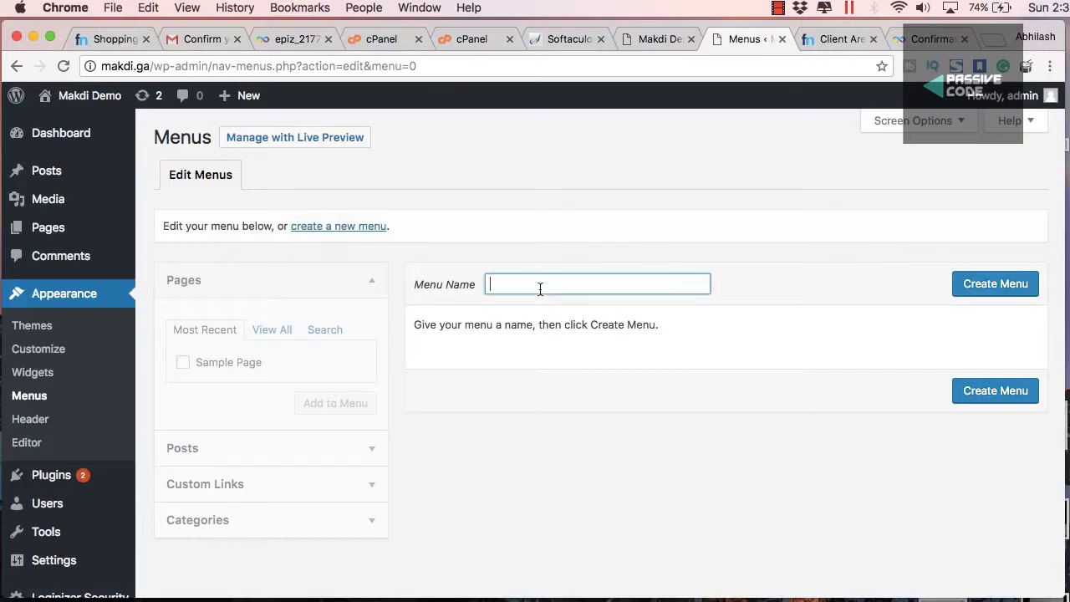
{"action": "type", "text": "Main Menu"}
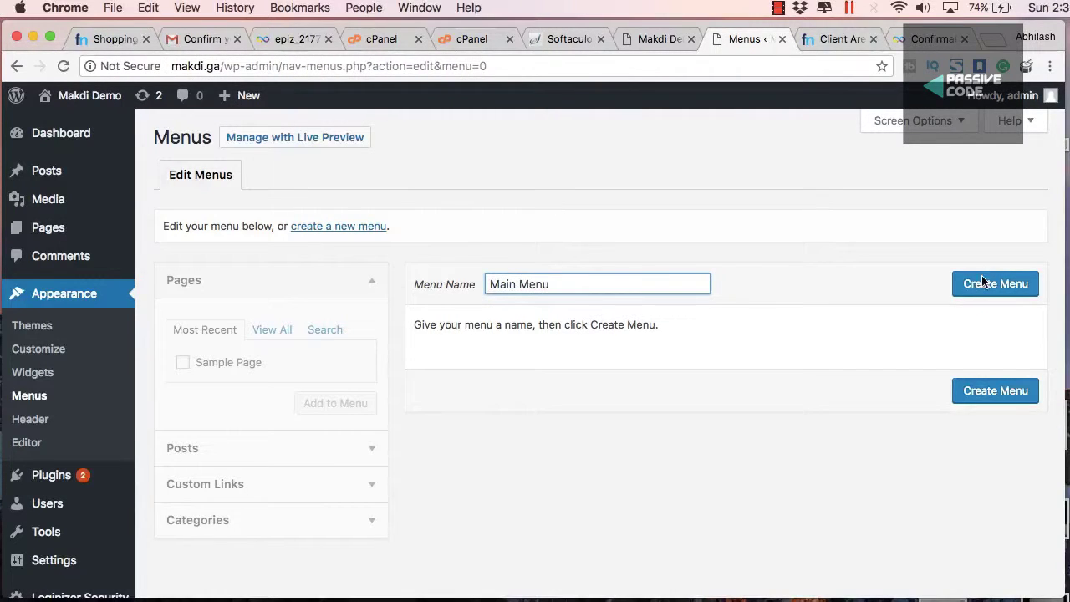
{"action": "left_click", "coordinate": [984, 283]}
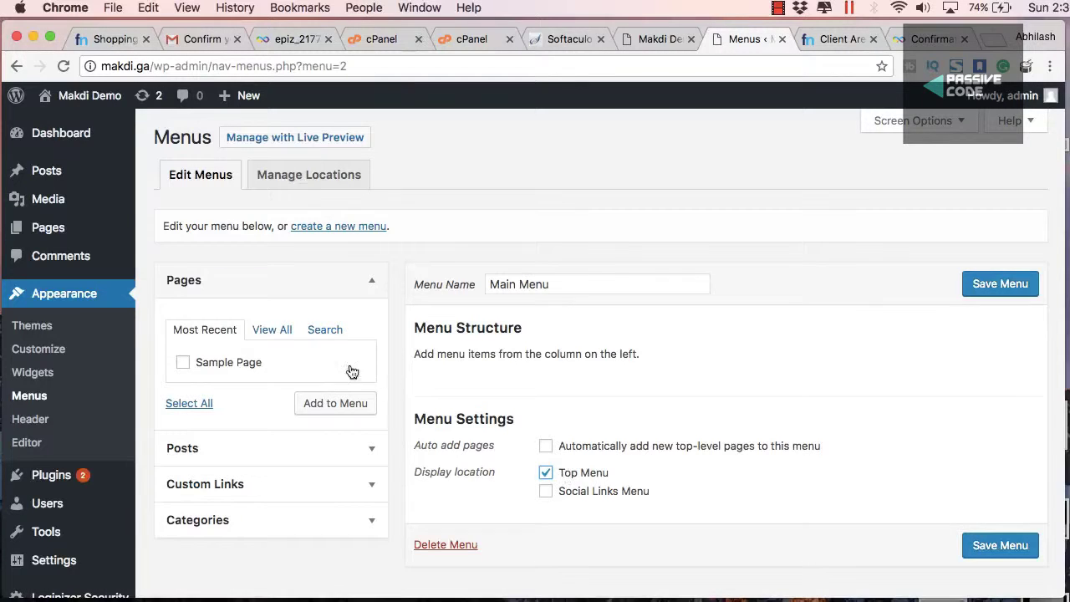
Add Sample Page to Main Menu and save the menu
{"action": "left_click", "coordinate": [183, 361]}
{"action": "left_click", "coordinate": [329, 405]}
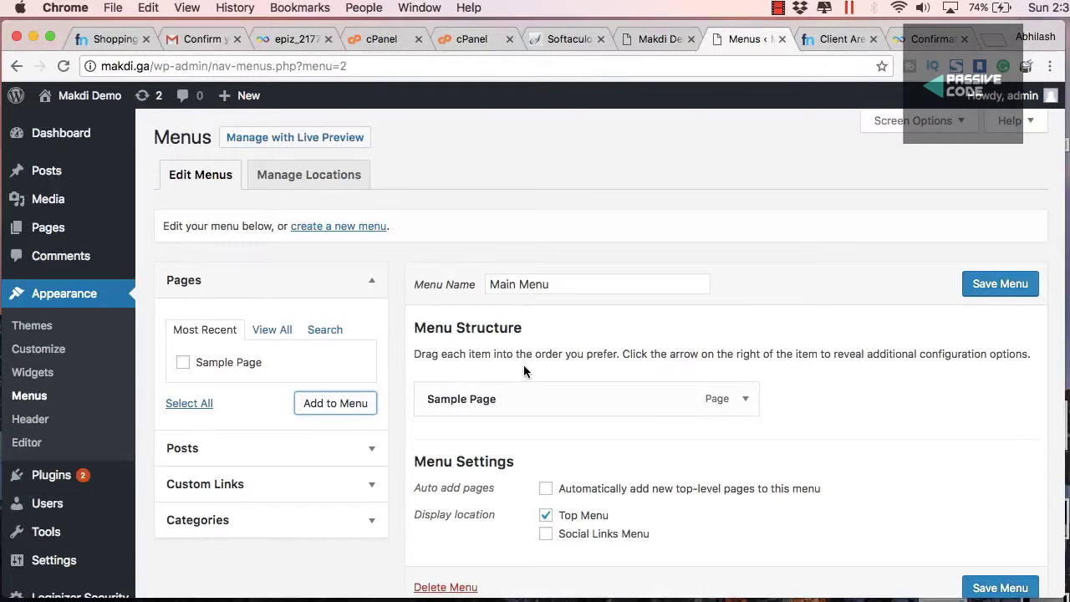
{"action": "scroll", "coordinate": [549, 439], "scroll_direction": "down", "scroll_amount": 2}
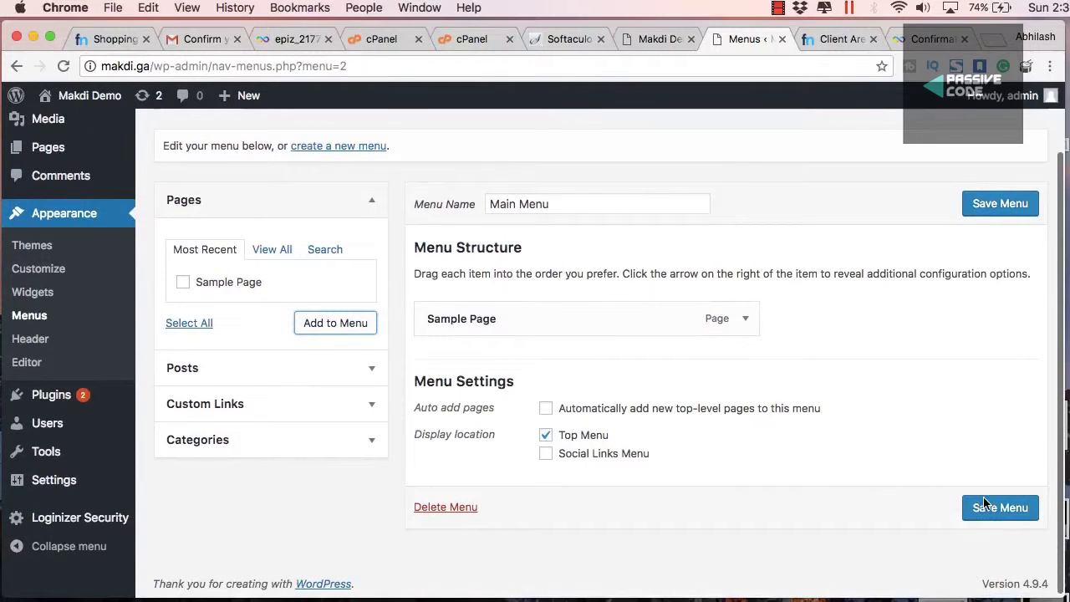
{"action": "left_click", "coordinate": [985, 504]}
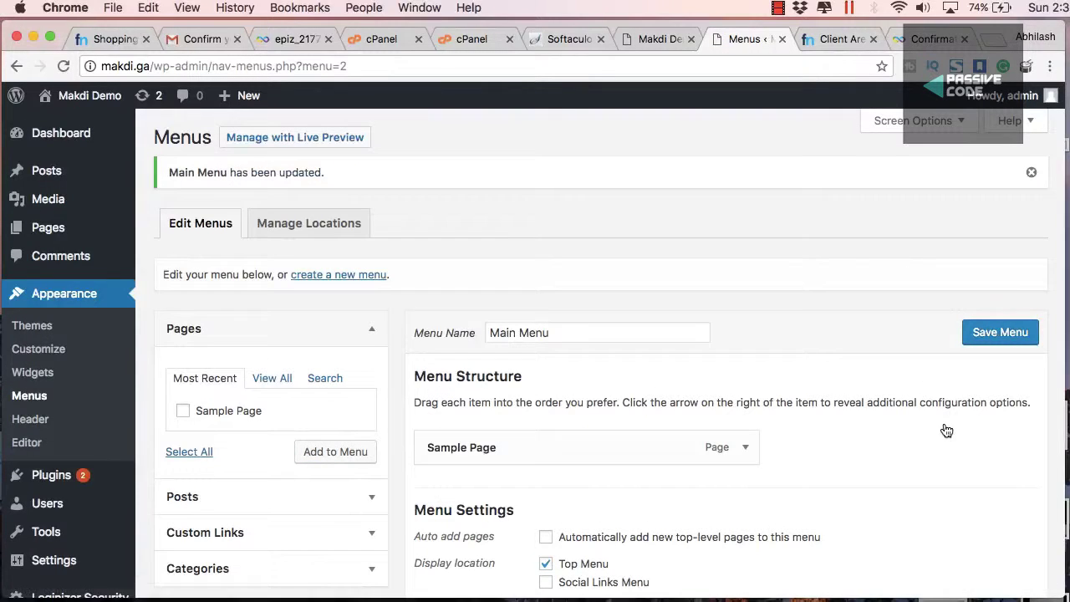
{"action": "left_click", "coordinate": [657, 38]}
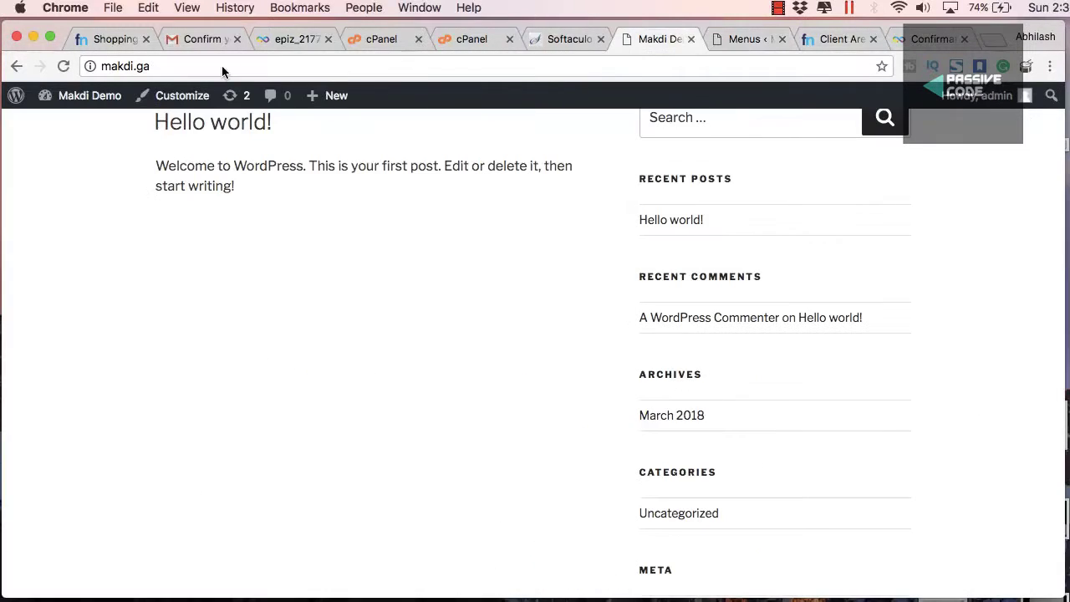
Reload the live site to see Sample Page in the menu, then list all pages in the admin
{"action": "left_click", "coordinate": [62, 68]}
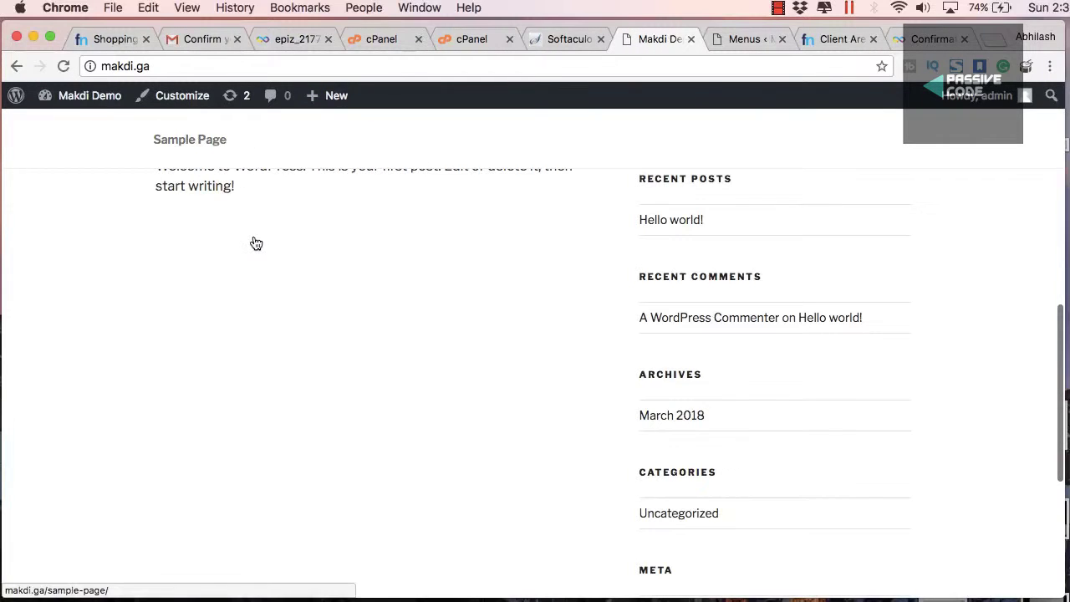
{"action": "scroll", "coordinate": [255, 241], "scroll_direction": "up", "scroll_amount": 10}
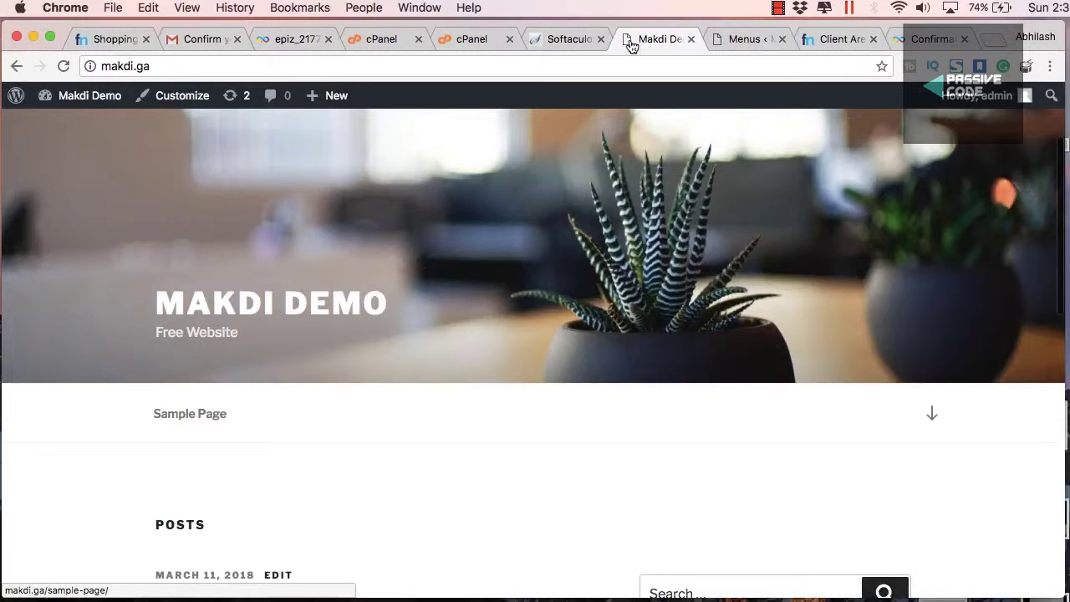
{"action": "left_click", "coordinate": [731, 39]}
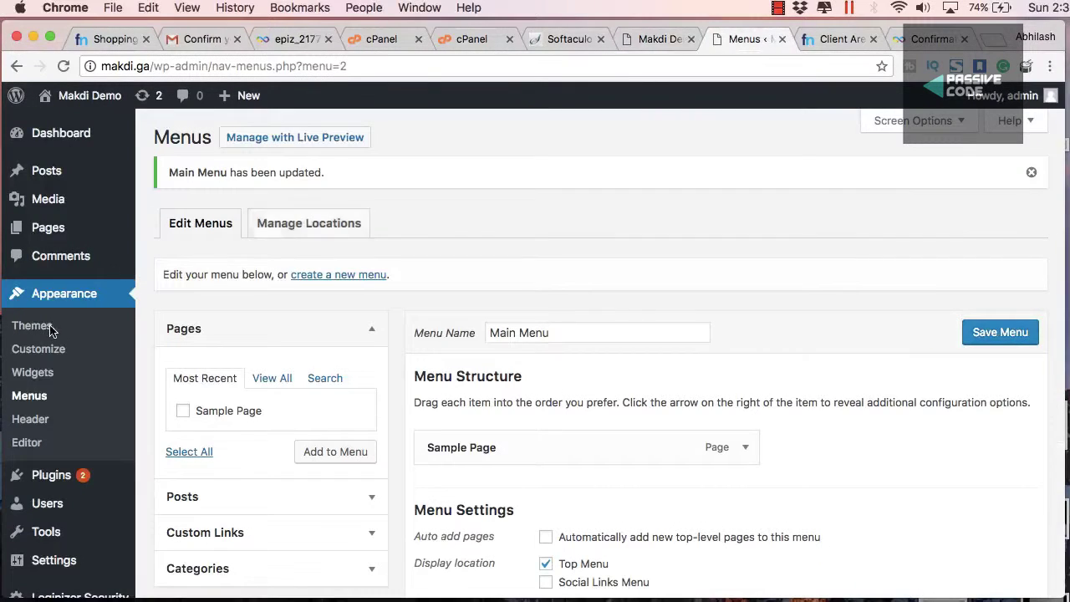
{"action": "mouse_move", "coordinate": [51, 227]}
{"action": "left_click", "coordinate": [168, 226]}
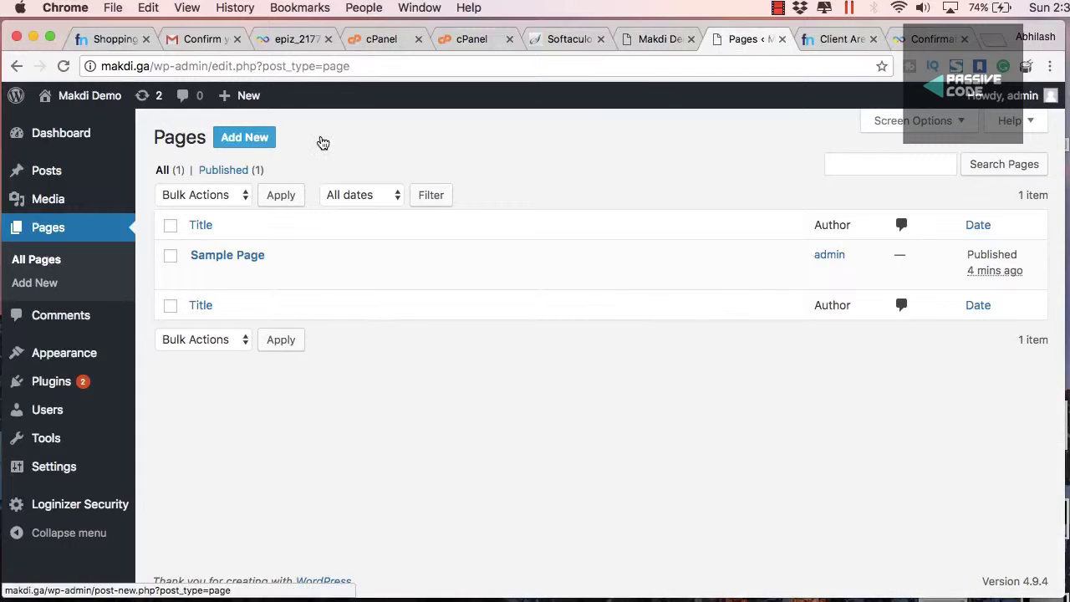
Start a new page titled About and copy its body sentence about the about us page
{"action": "left_click", "coordinate": [250, 137]}
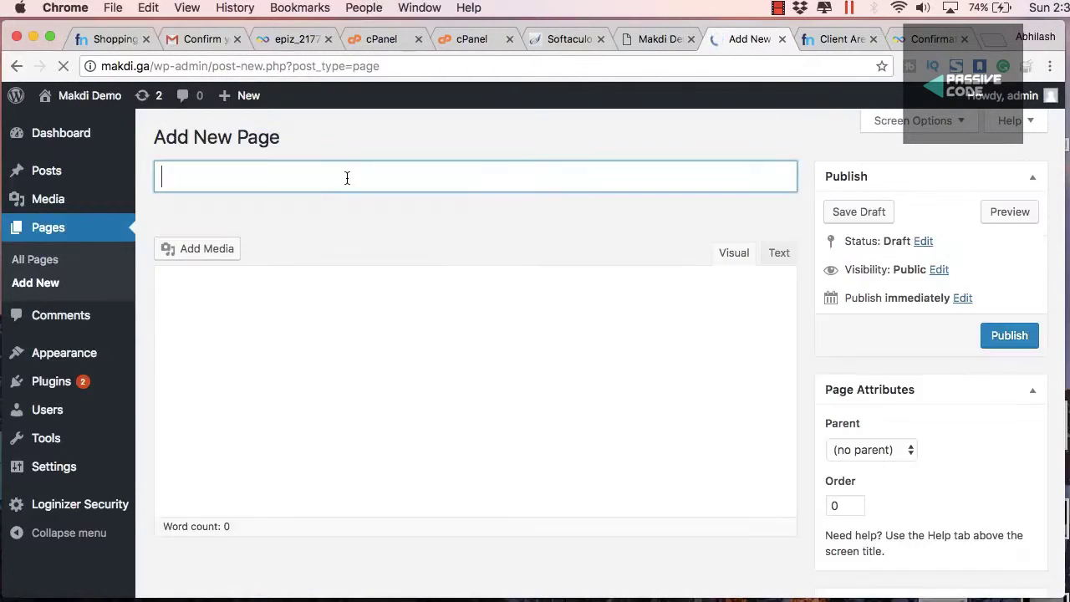
{"action": "type", "text": "About"}
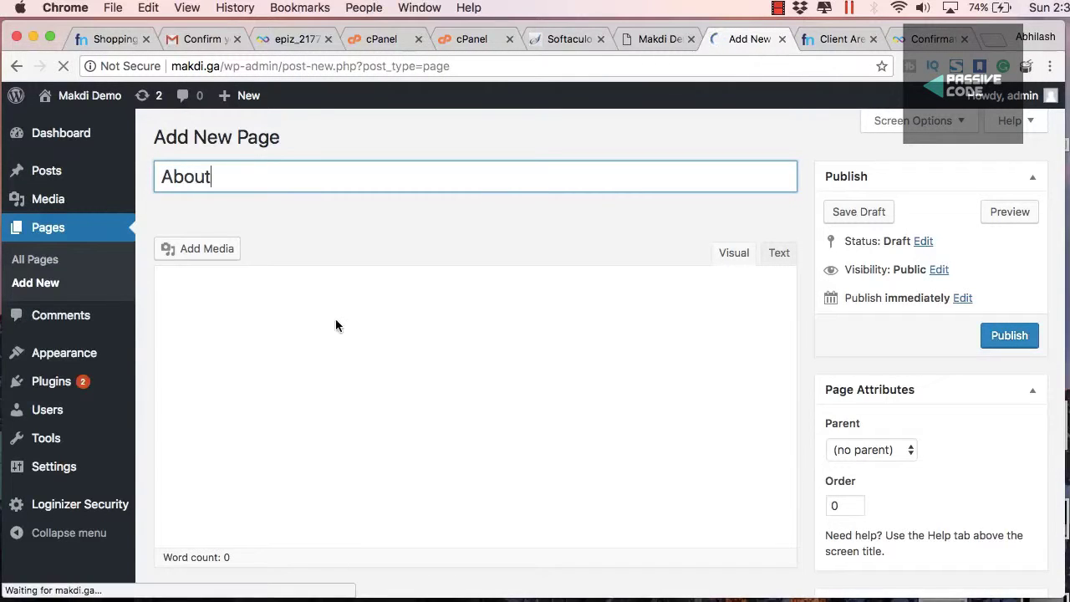
{"action": "left_click", "coordinate": [336, 321]}
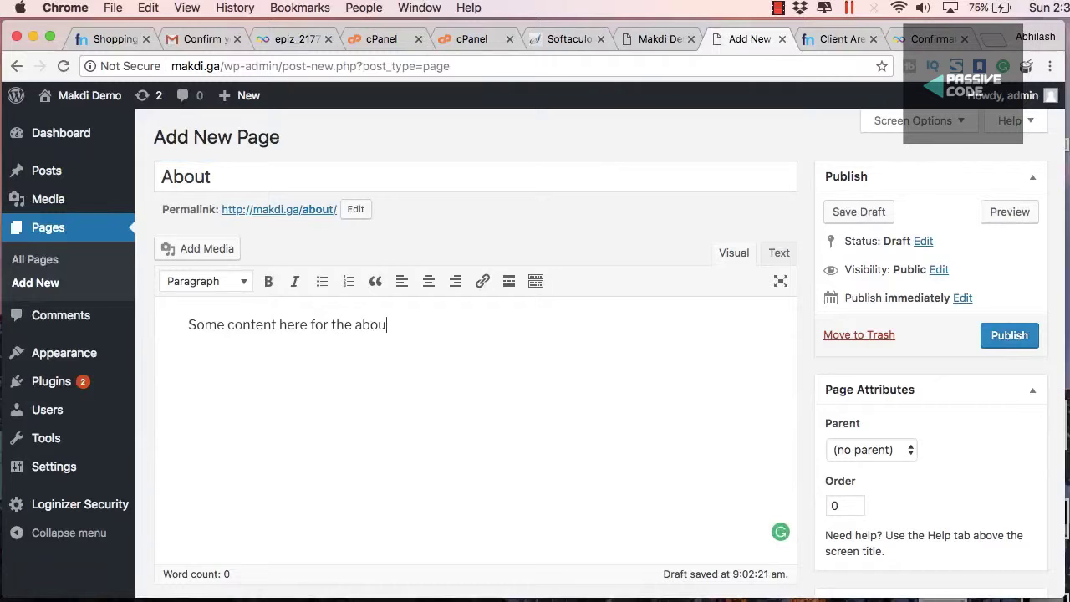
{"action": "key", "text": "alt+shift+Left"}
{"action": "key", "text": "alt+shift+Left"}
{"action": "key", "text": "alt+shift+Left"}
{"action": "key", "text": "alt+shift+Left"}
{"action": "key", "text": "alt+shift+Left"}
{"action": "key", "text": "alt+shift+Left"}
{"action": "key", "text": "alt+shift+Left"}
{"action": "key", "text": "alt+shift+Left"}
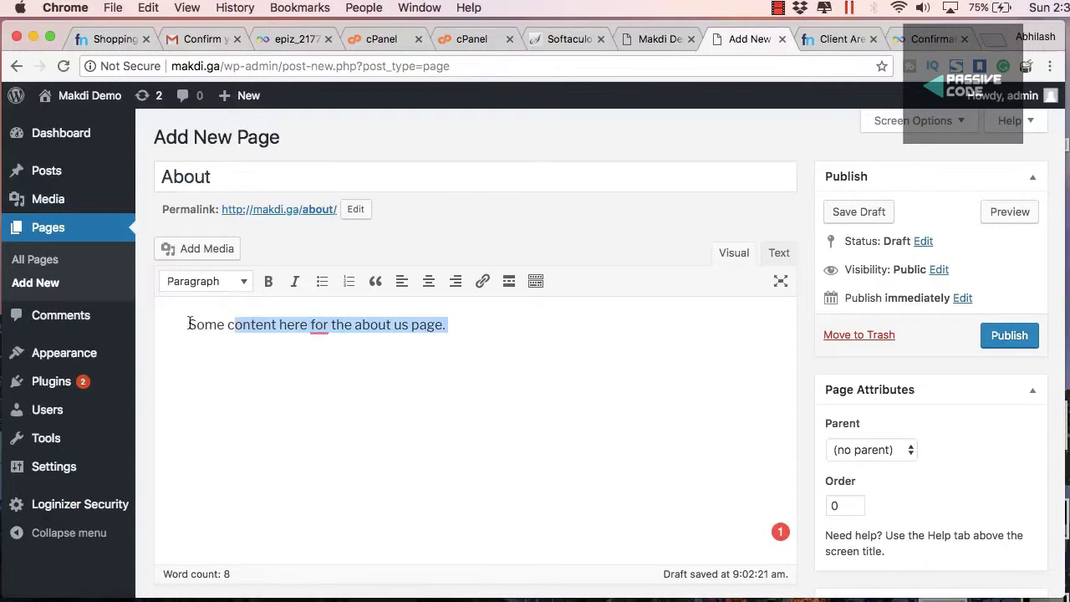
{"action": "key", "text": "super+c"}
Paste the sentence several more times and publish the About page
{"action": "left_click", "coordinate": [482, 318]}
{"action": "key", "text": "super+v"}
{"action": "key", "text": "super+v"}
{"action": "key", "text": "super+v"}
{"action": "type", "text": "v"}
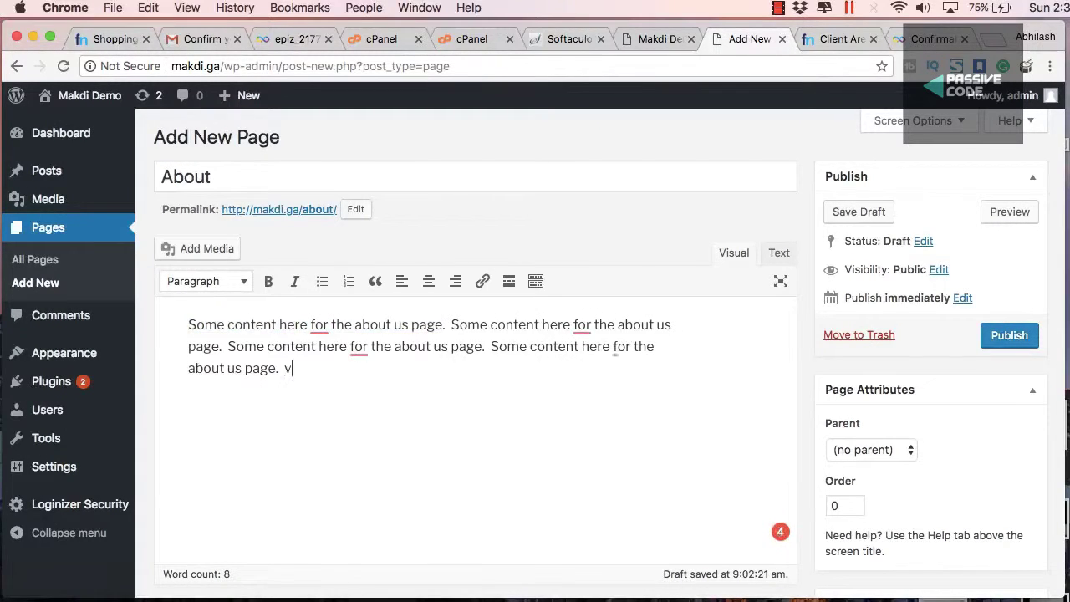
{"action": "key", "text": "super+space"}
{"action": "key", "text": "Escape"}
{"action": "key", "text": "super+v"}
{"action": "key", "text": "super+v"}
{"action": "key", "text": "super+v"}
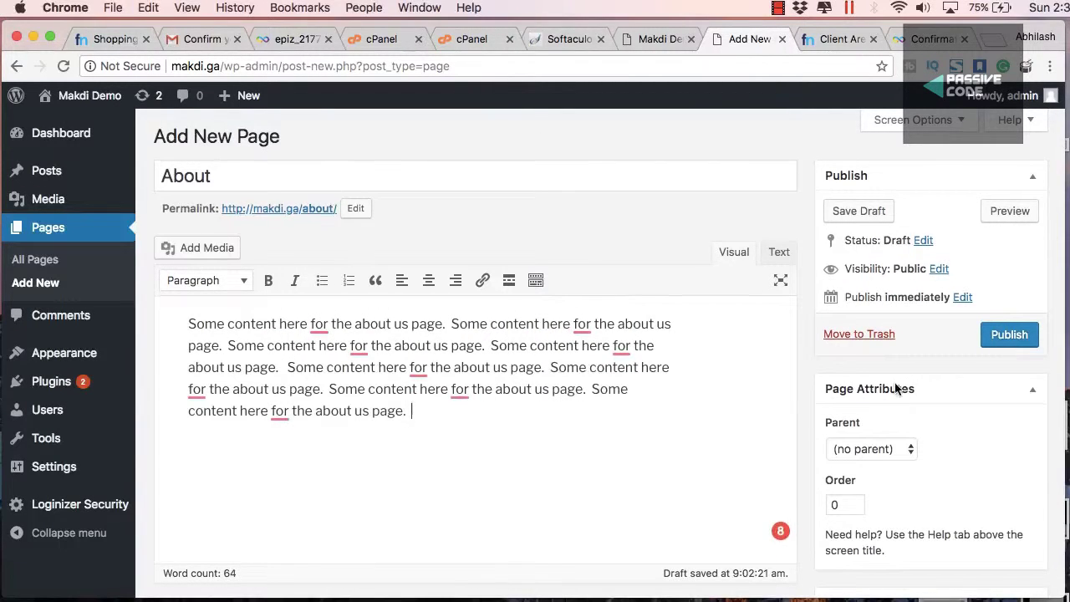
{"action": "scroll", "coordinate": [986, 276], "scroll_direction": "down", "scroll_amount": 2}
{"action": "left_click", "coordinate": [998, 264]}
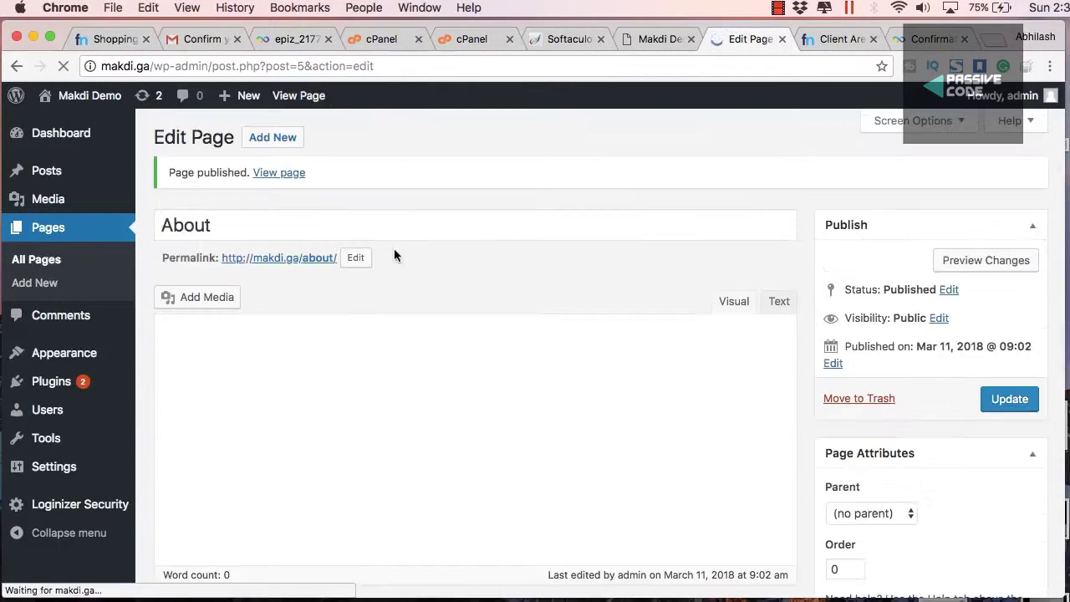
Add About to Main Menu after Sample Page, save, and reload the live site
{"action": "mouse_move", "coordinate": [75, 353]}
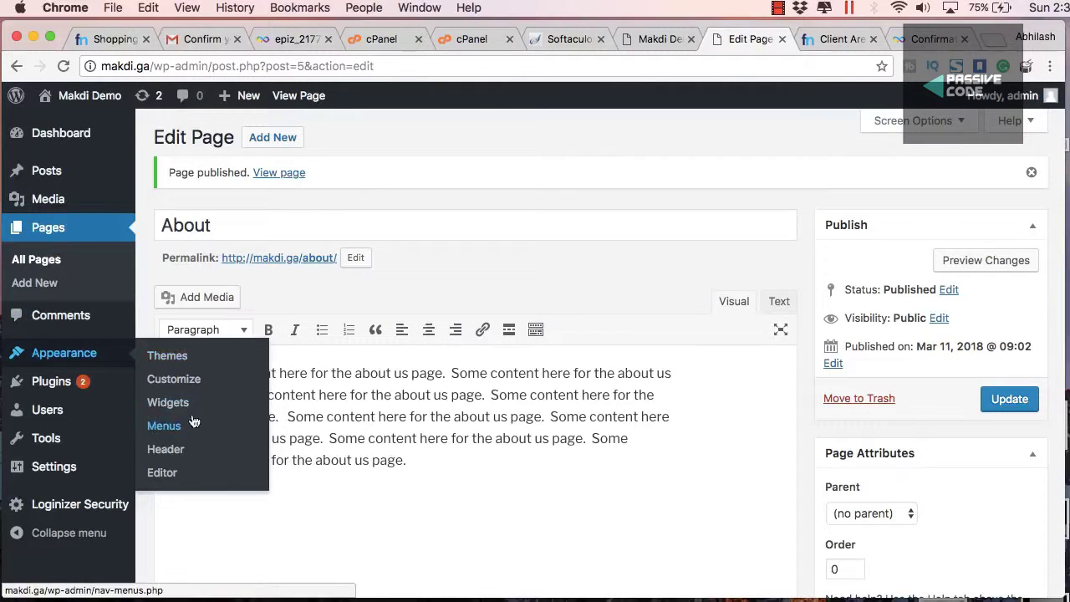
{"action": "left_click", "coordinate": [164, 425]}
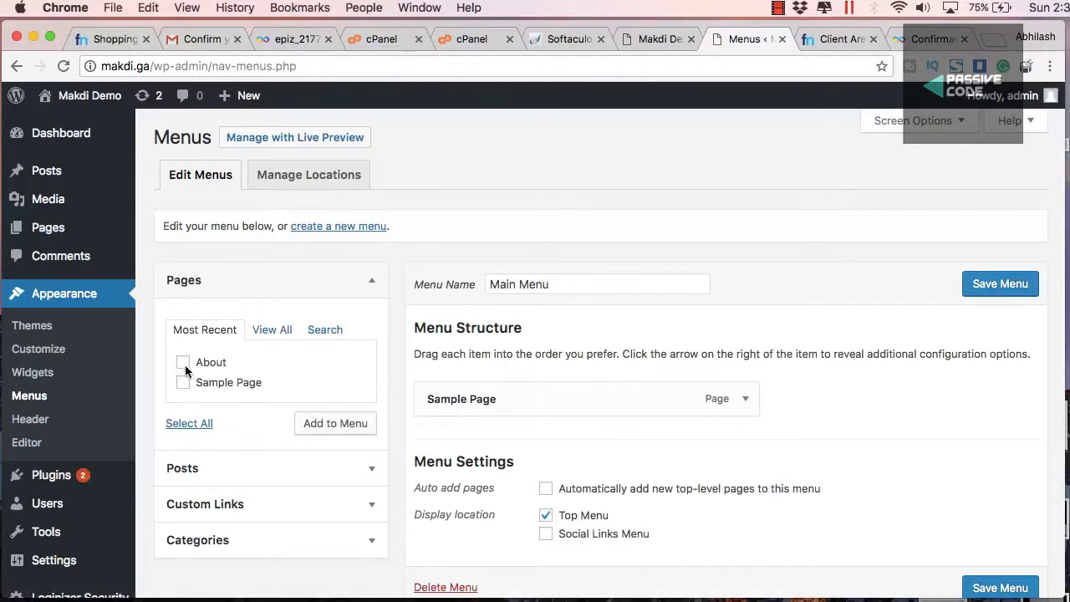
{"action": "left_click", "coordinate": [319, 434]}
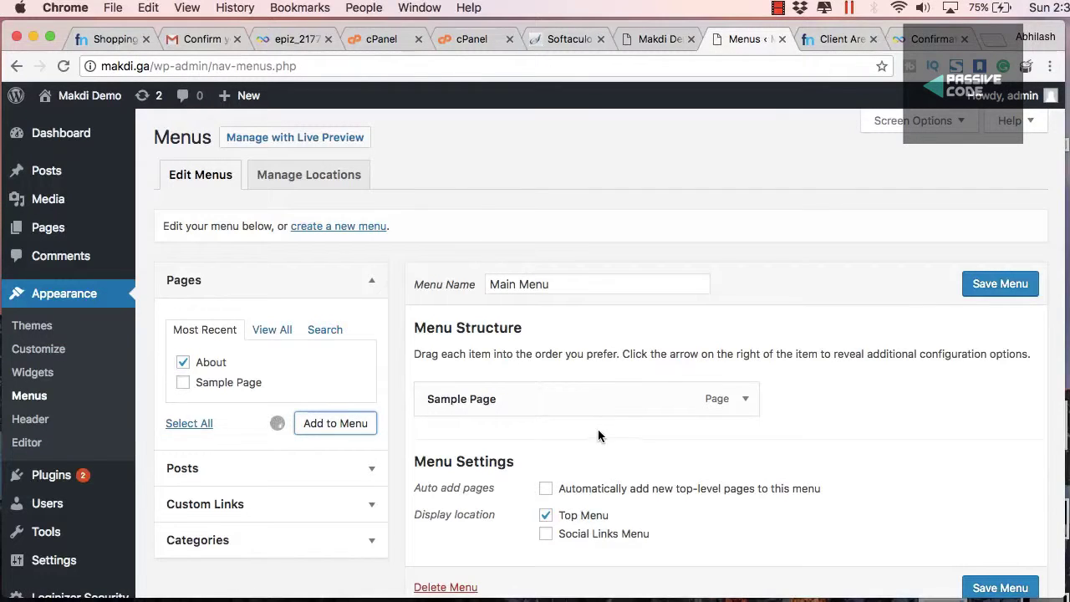
{"action": "left_click", "coordinate": [1007, 285]}
{"action": "left_click", "coordinate": [652, 40]}
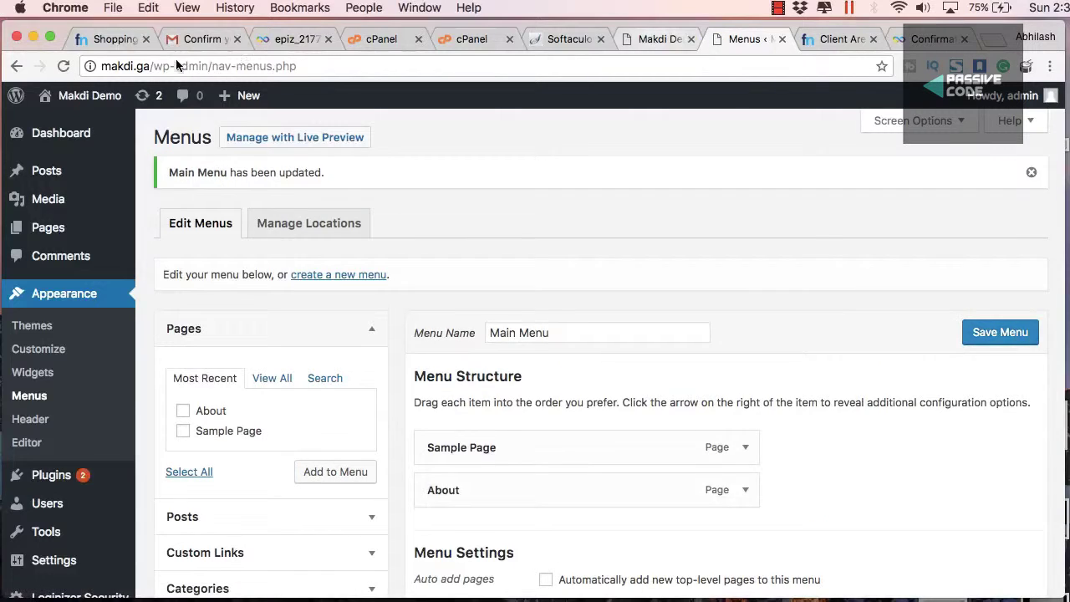
{"action": "left_click", "coordinate": [65, 67]}
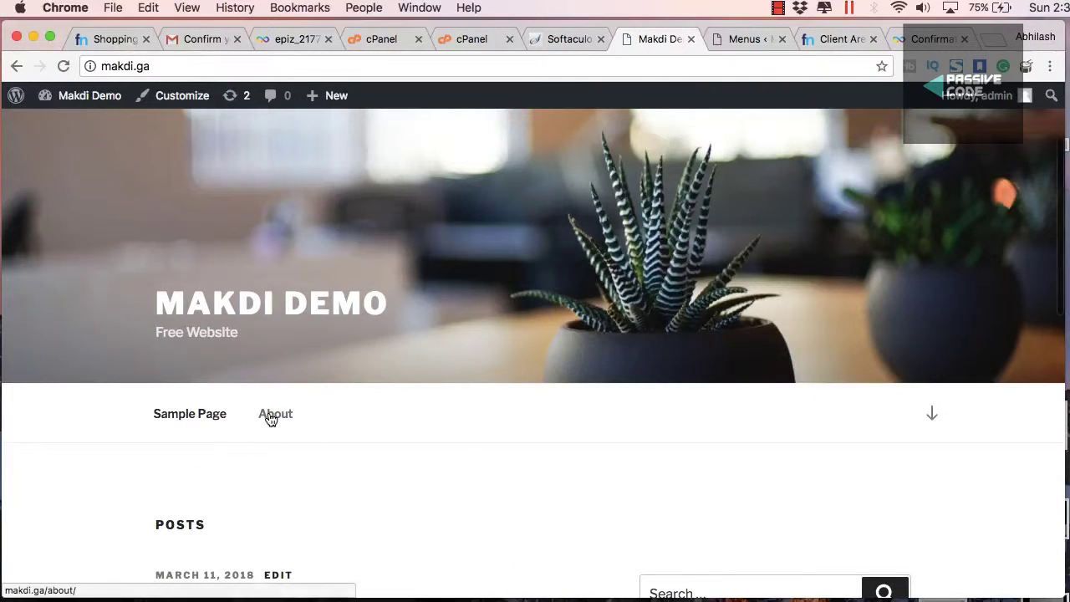
View the About page on the live site, then open Appearance > Themes
{"action": "left_click", "coordinate": [269, 416]}
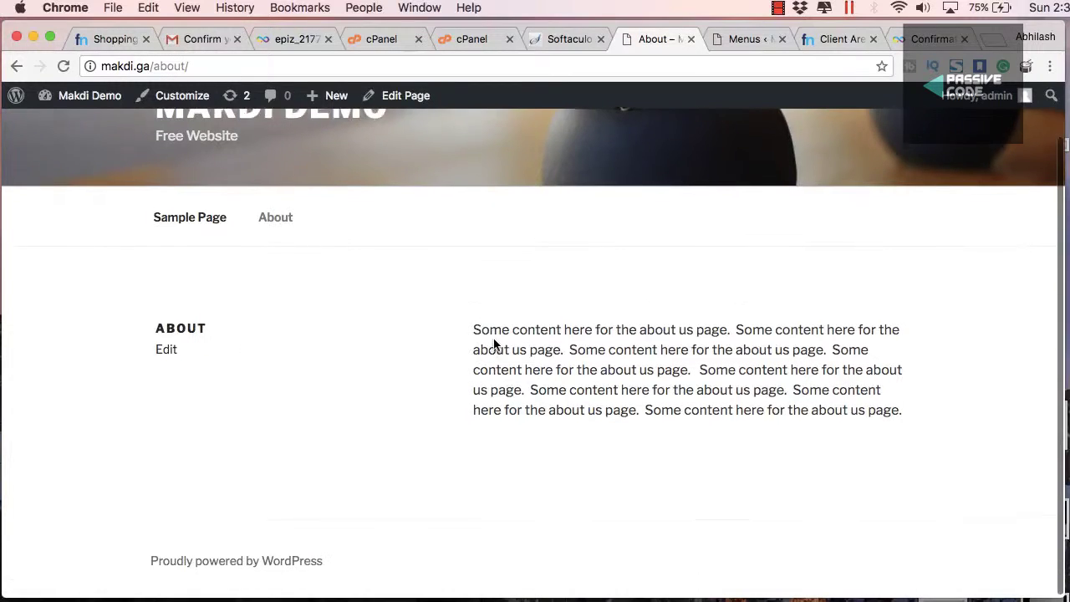
{"action": "scroll", "coordinate": [493, 345], "scroll_direction": "down", "scroll_amount": 2}
{"action": "scroll", "coordinate": [543, 167], "scroll_direction": "up", "scroll_amount": 2}
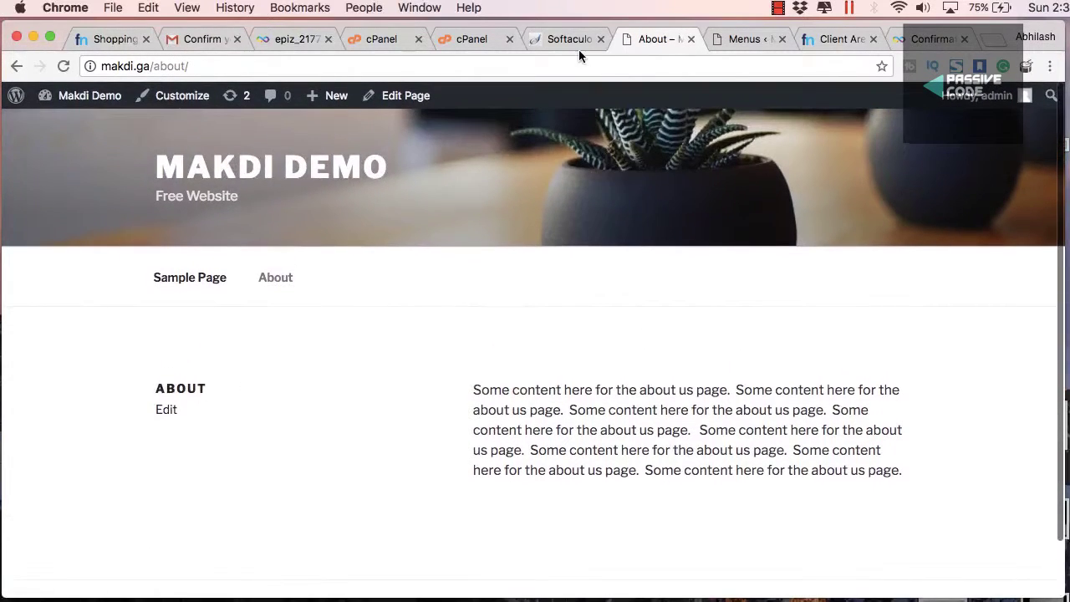
{"action": "left_click", "coordinate": [568, 38]}
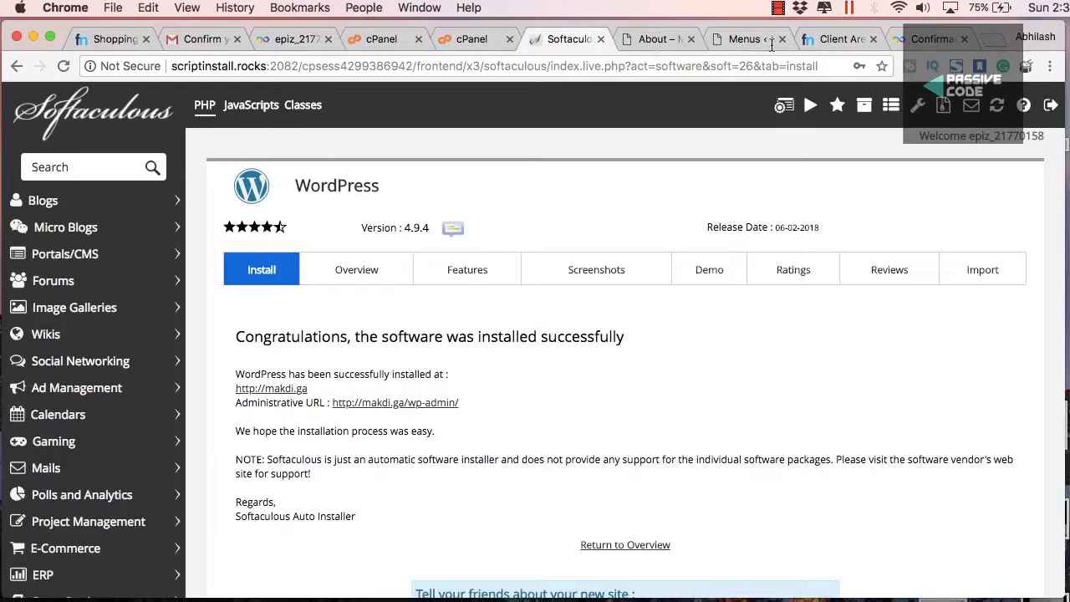
{"action": "left_click", "coordinate": [656, 38]}
{"action": "left_click", "coordinate": [753, 39]}
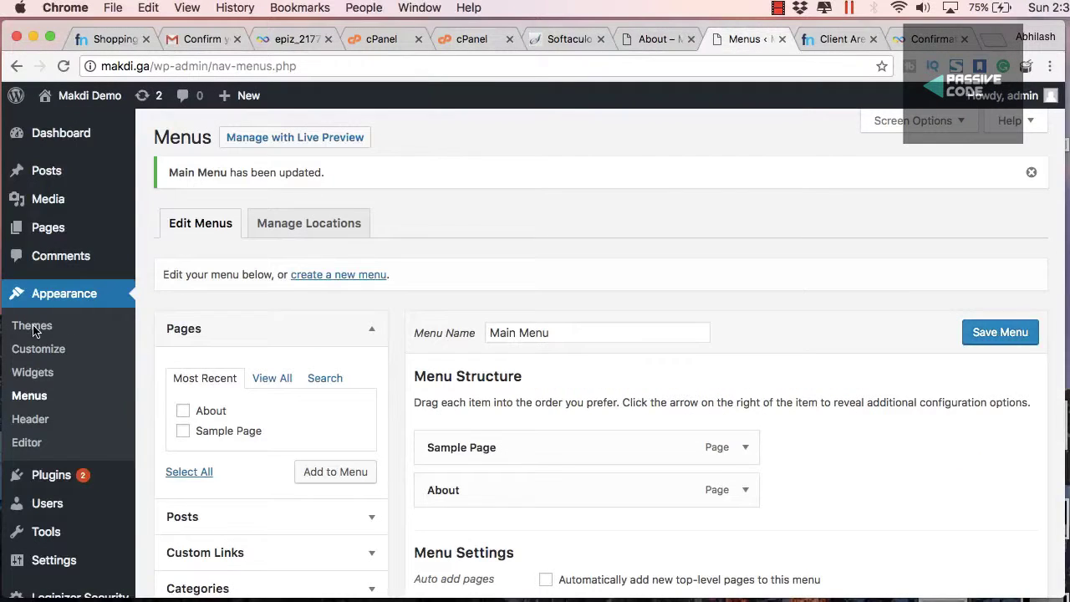
{"action": "left_click", "coordinate": [130, 325]}
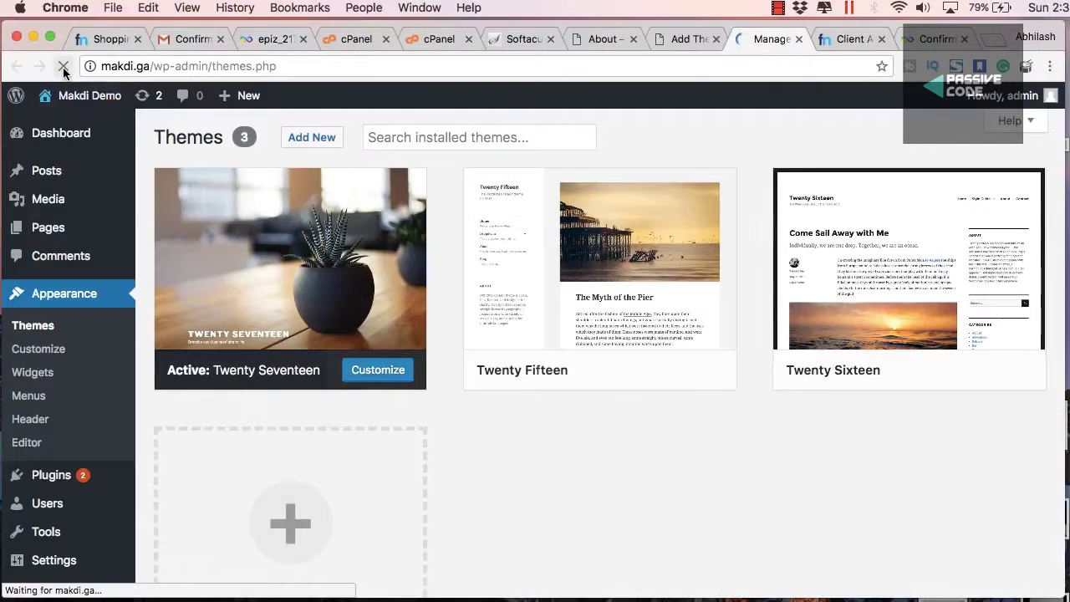
Reload the Themes page and activate the Twenty Sixteen theme
{"action": "left_click", "coordinate": [63, 67]}
{"action": "mouse_move", "coordinate": [645, 351]}
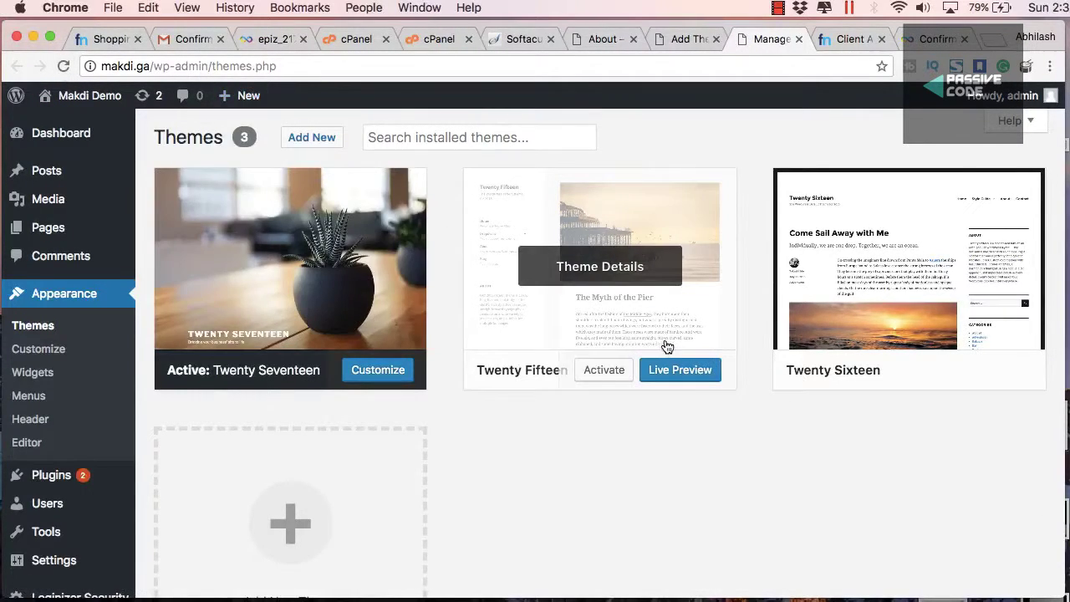
{"action": "mouse_move", "coordinate": [888, 382]}
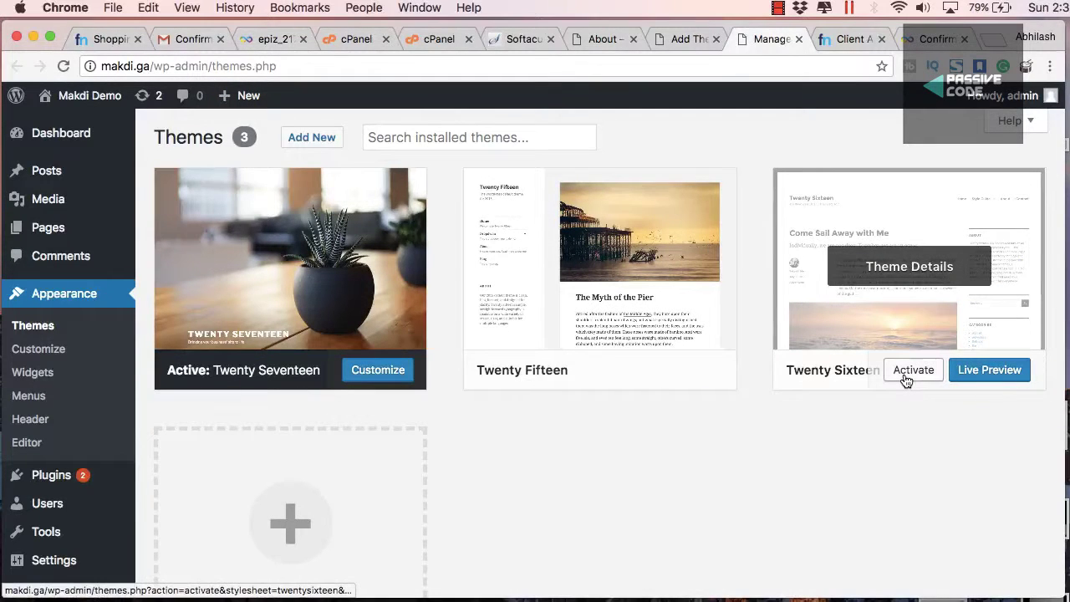
{"action": "left_click", "coordinate": [905, 372]}
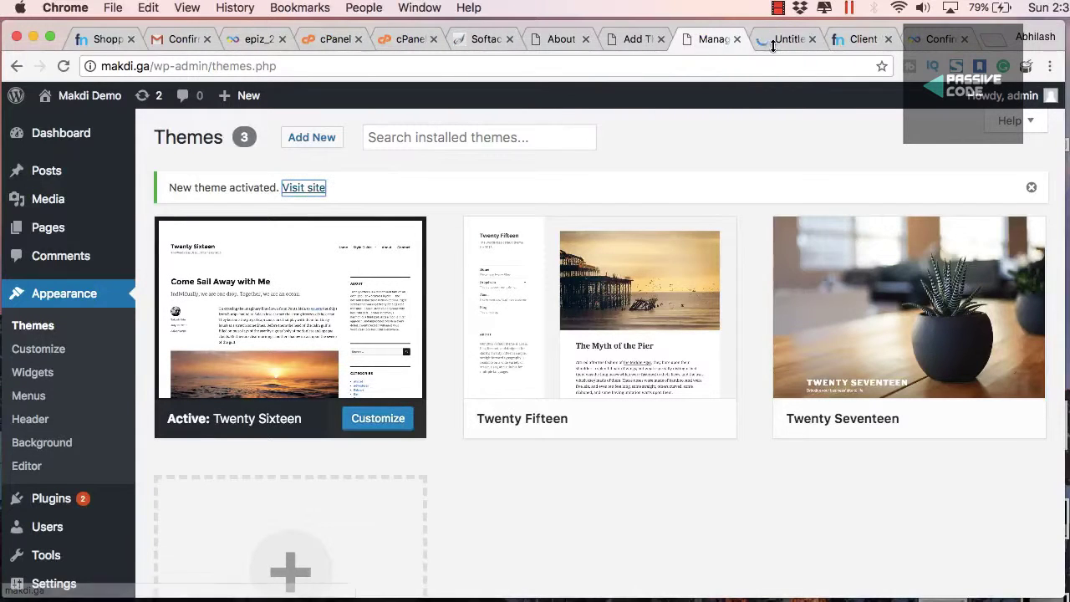
Check the About and Sample Page links on the live site, then return to the themes admin
{"action": "left_click", "coordinate": [772, 42]}
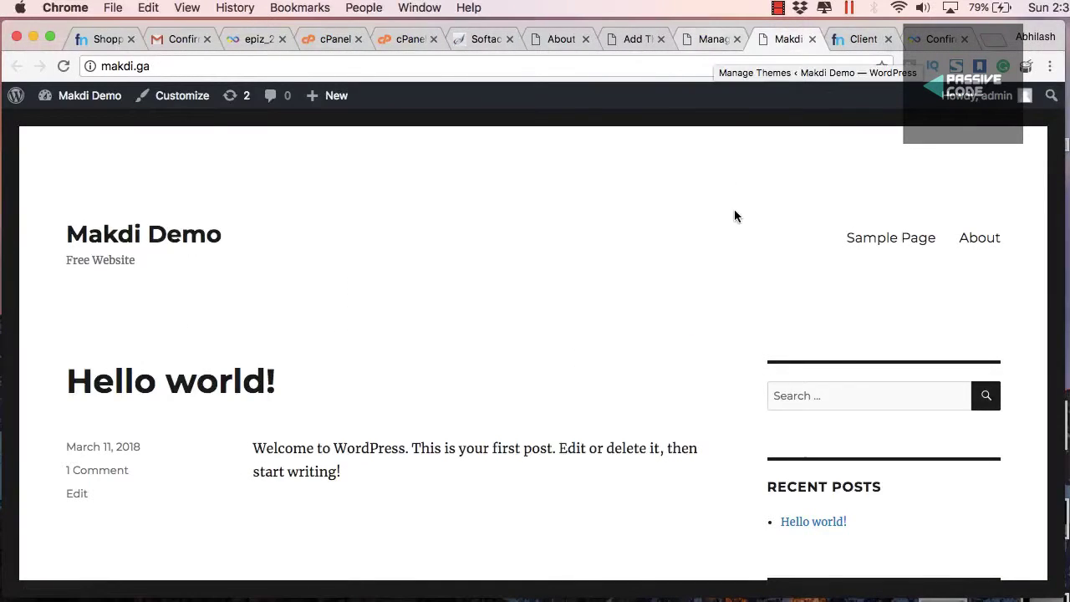
{"action": "scroll", "coordinate": [760, 310], "scroll_direction": "down", "scroll_amount": 5}
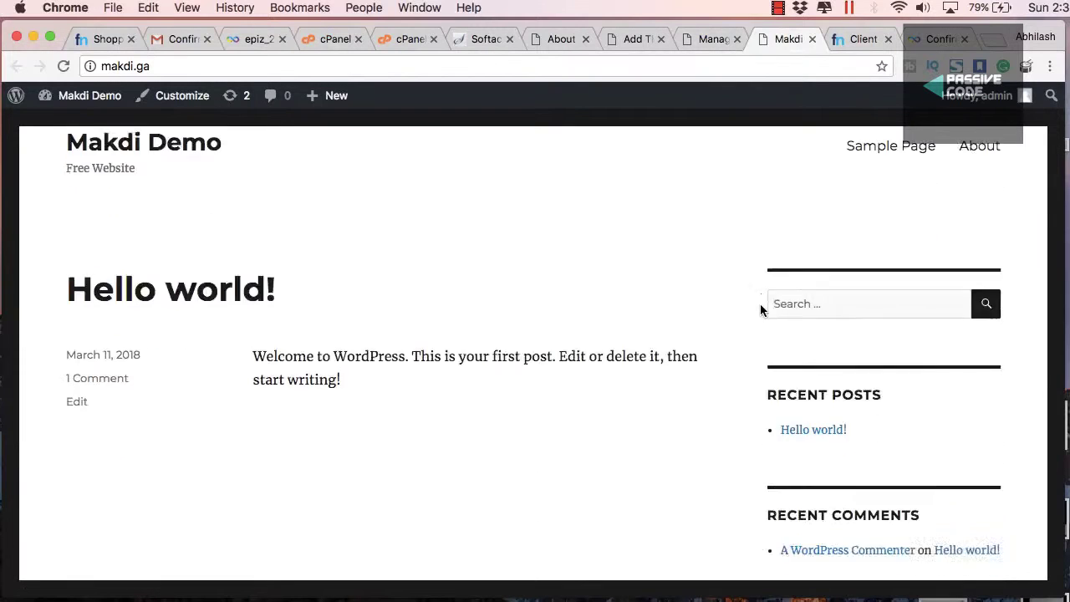
{"action": "scroll", "coordinate": [759, 309], "scroll_direction": "up", "scroll_amount": 3}
{"action": "scroll", "coordinate": [760, 304], "scroll_direction": "up", "scroll_amount": 1}
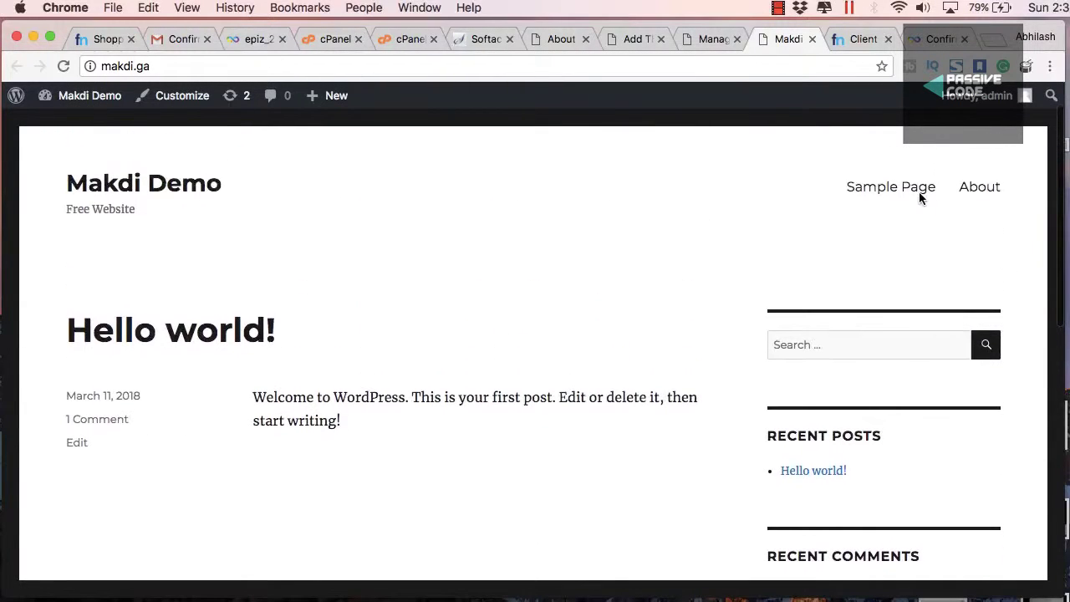
{"action": "left_click", "coordinate": [973, 199]}
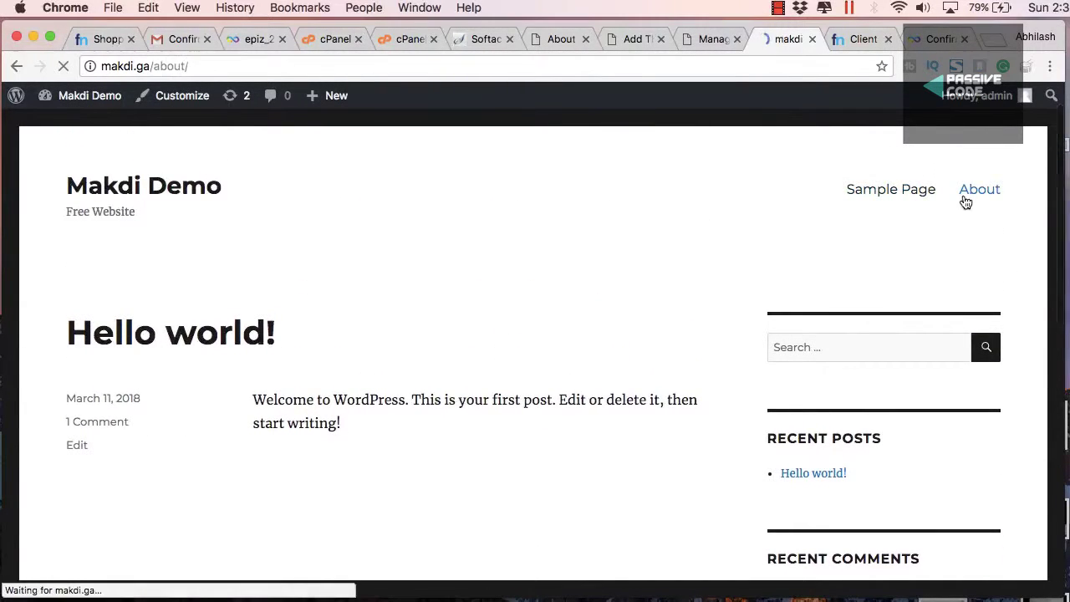
{"action": "left_click", "coordinate": [899, 241]}
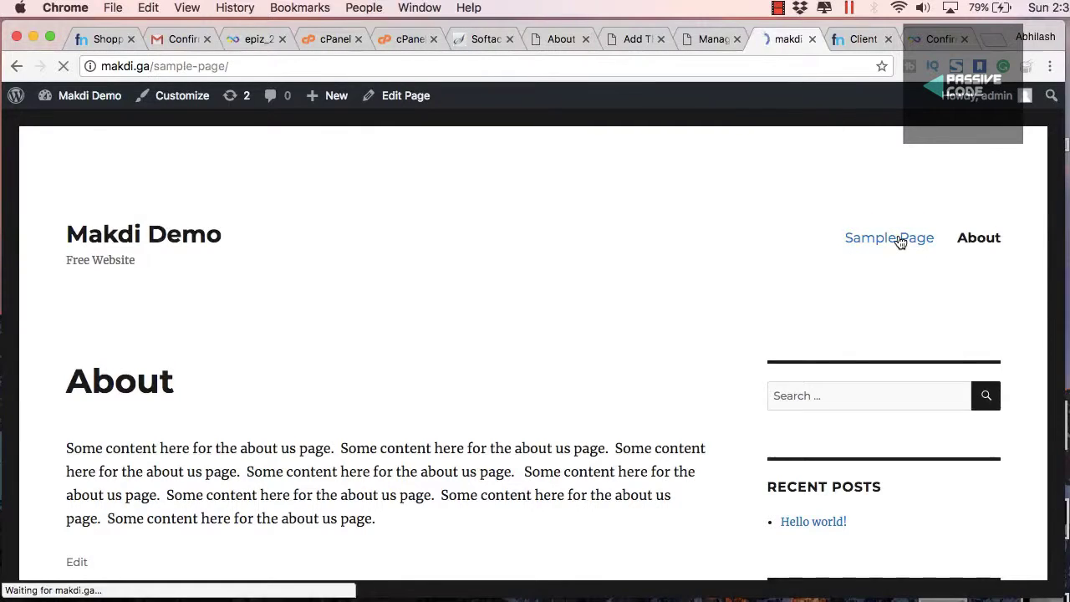
{"action": "scroll", "coordinate": [927, 257], "scroll_direction": "down", "scroll_amount": 2}
{"action": "scroll", "coordinate": [980, 221], "scroll_direction": "up", "scroll_amount": 2}
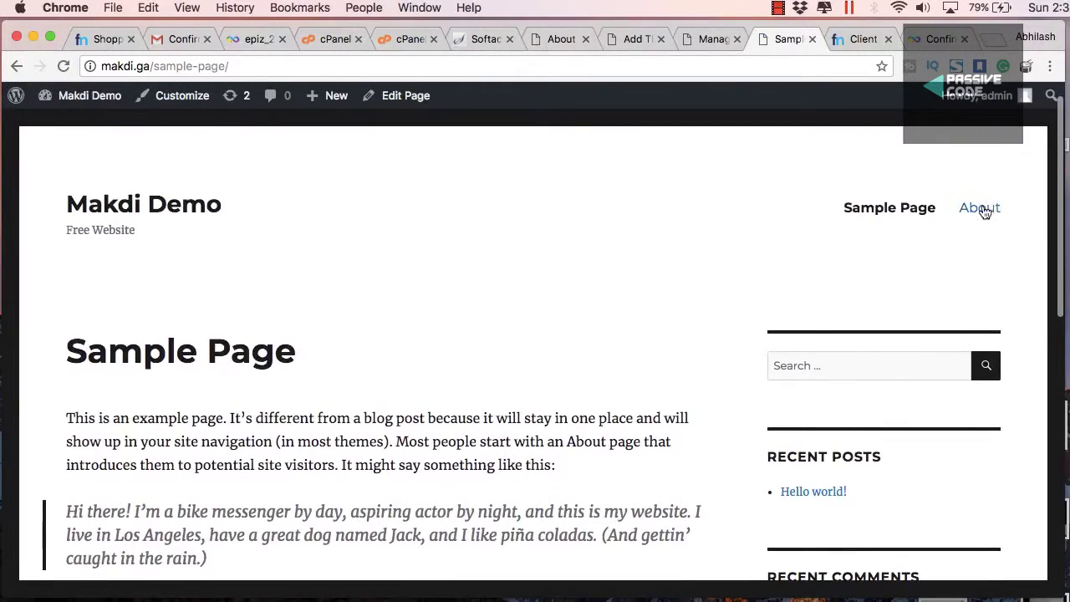
{"action": "left_click", "coordinate": [982, 208]}
{"action": "key", "text": "ctrl+shift+Tab"}
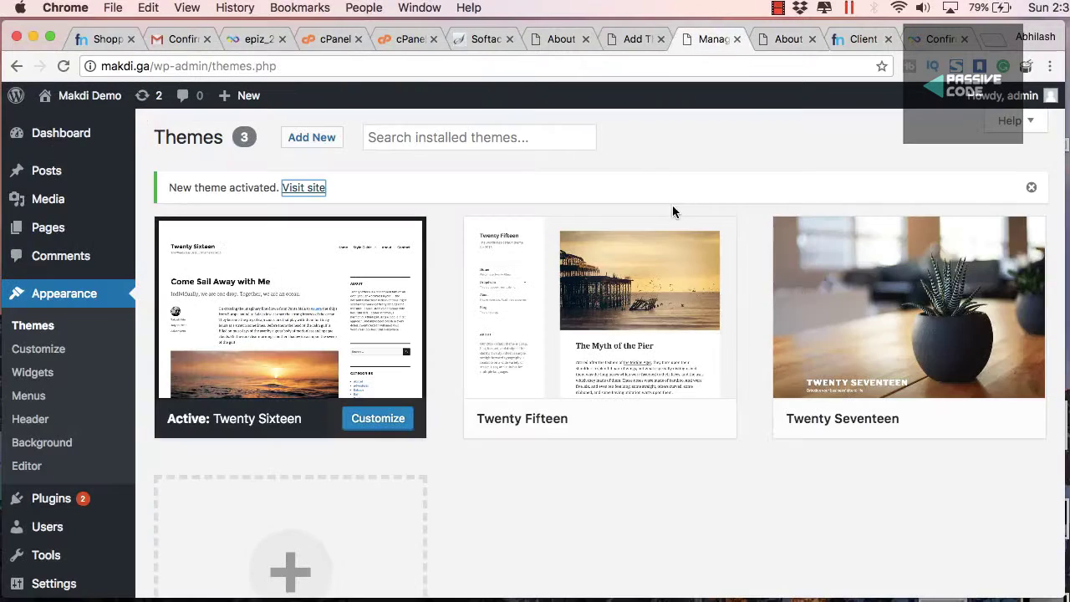
Activate the Twenty Fifteen theme and reload the About page to see it
{"action": "left_click", "coordinate": [644, 418]}
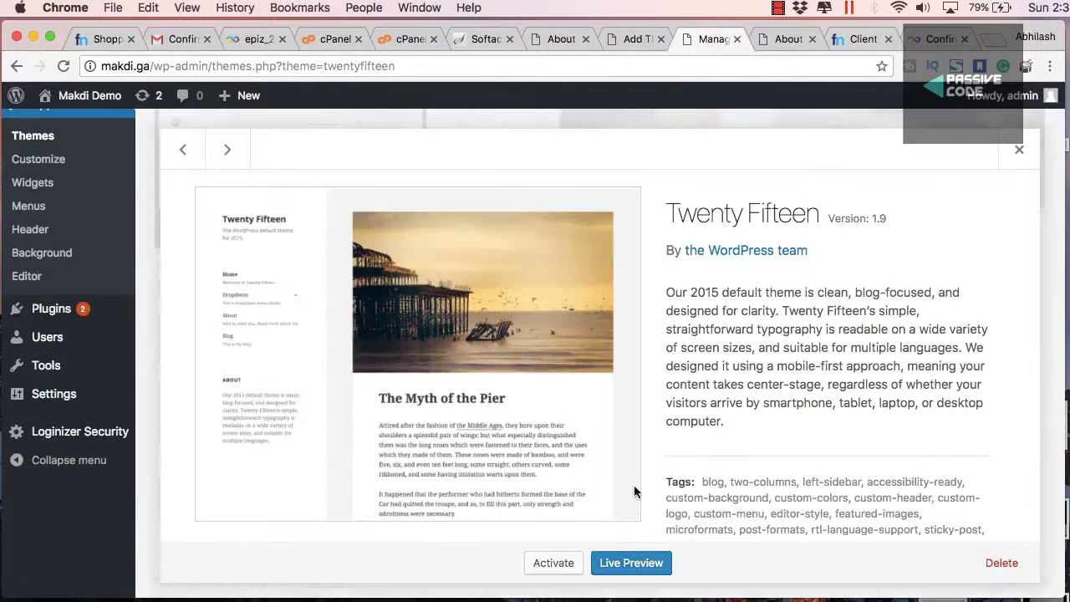
{"action": "left_click", "coordinate": [553, 562]}
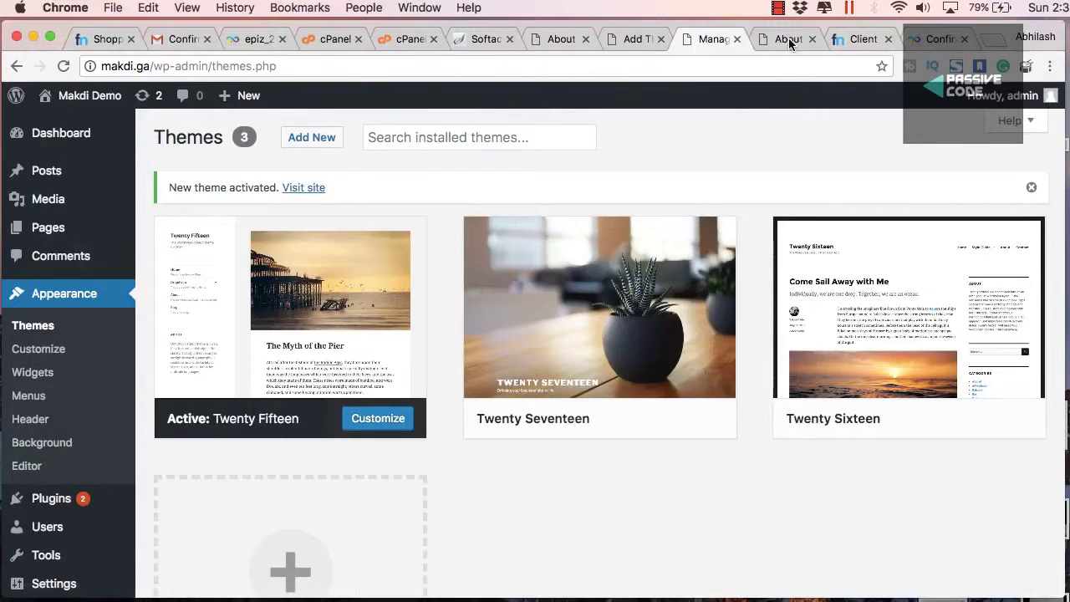
{"action": "key", "text": "ctrl+Tab"}
{"action": "key", "text": "super+r"}
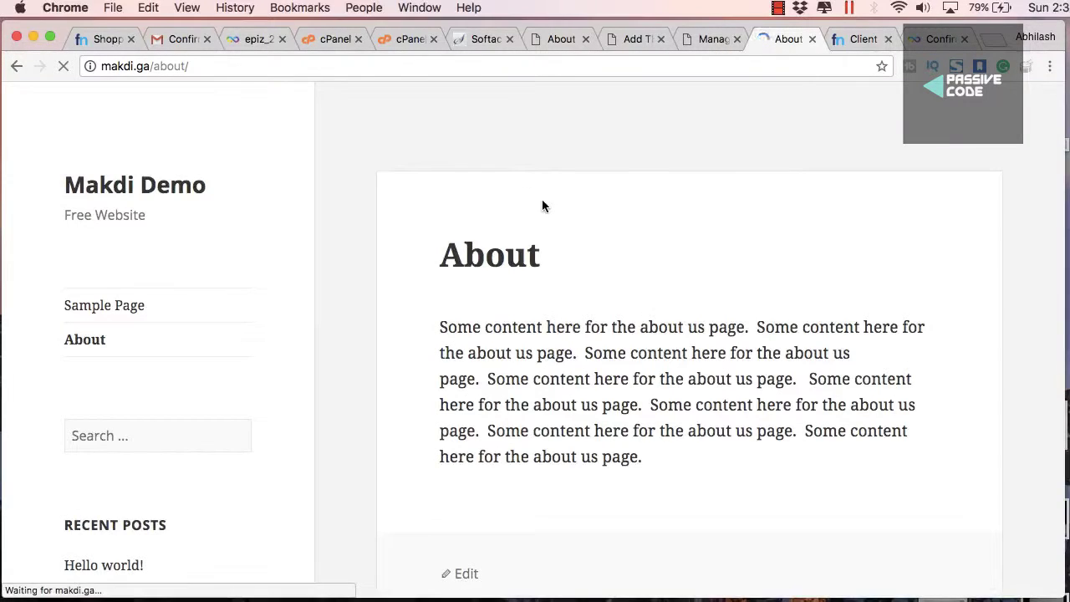
Look over the About page and home page in the new theme, then return to Themes
{"action": "scroll", "coordinate": [560, 235], "scroll_direction": "down", "scroll_amount": 10}
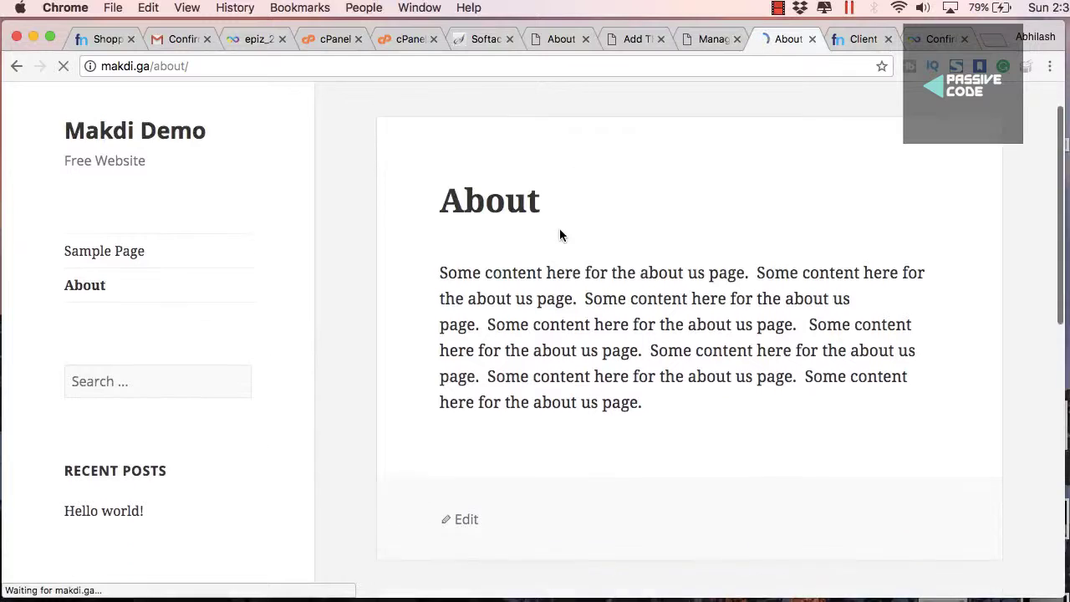
{"action": "scroll", "coordinate": [560, 235], "scroll_direction": "down", "scroll_amount": 4}
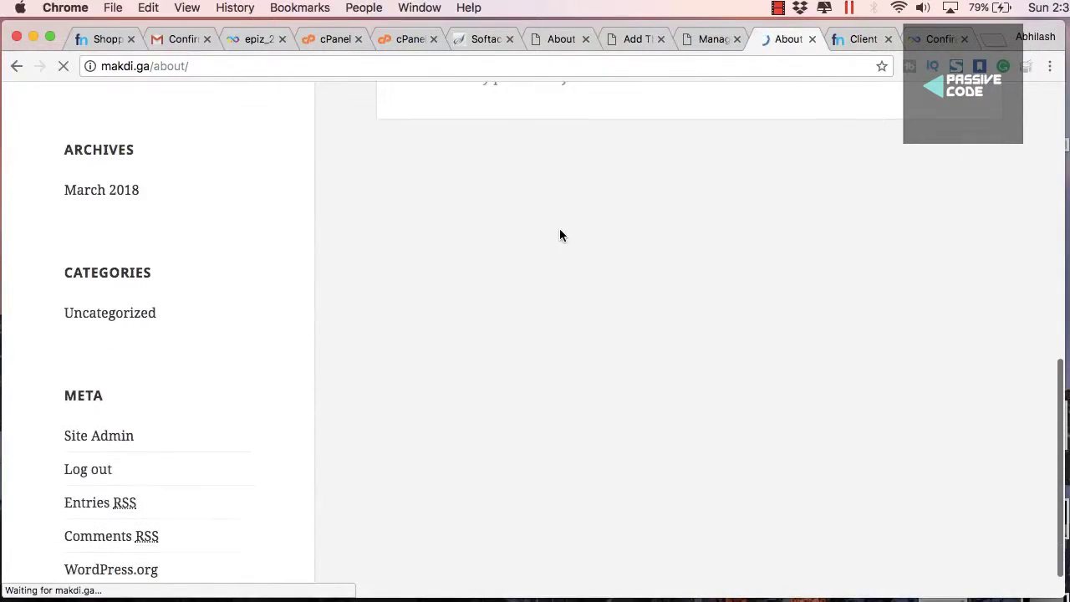
{"action": "scroll", "coordinate": [560, 234], "scroll_direction": "up", "scroll_amount": 14}
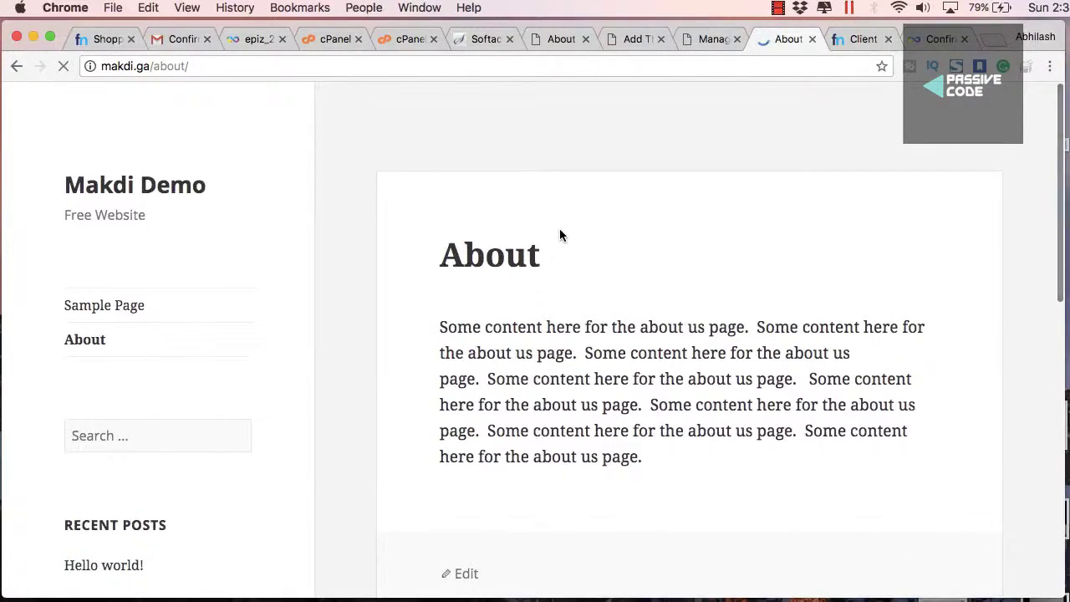
{"action": "scroll", "coordinate": [560, 235], "scroll_direction": "down", "scroll_amount": 10}
{"action": "scroll", "coordinate": [560, 234], "scroll_direction": "up", "scroll_amount": 14}
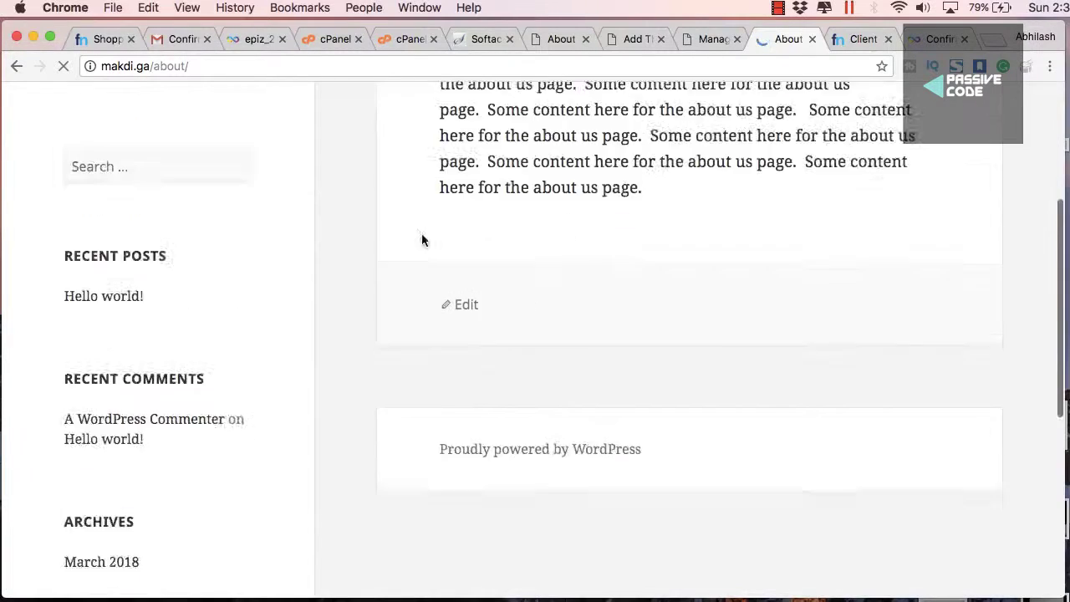
{"action": "left_click", "coordinate": [144, 156]}
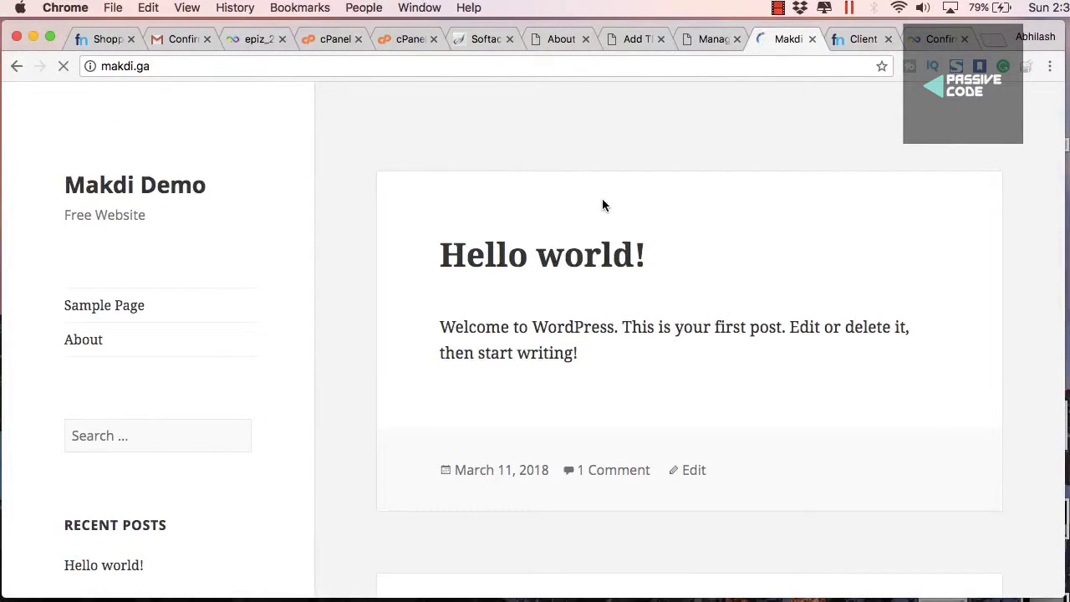
{"action": "left_click", "coordinate": [687, 39]}
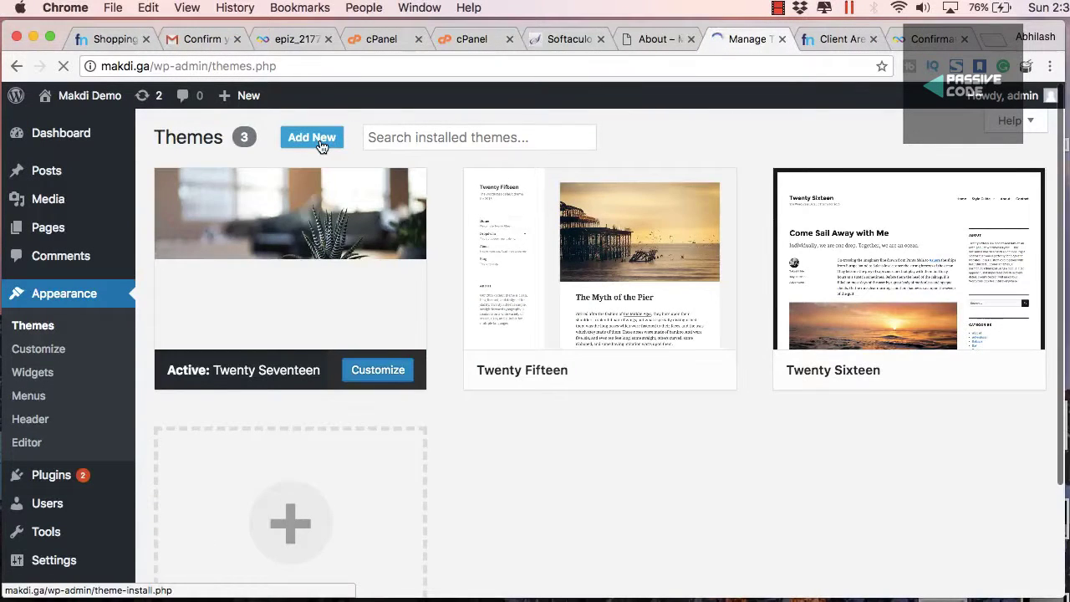
Browse the Popular themes under Themes > Add New
{"action": "left_click", "coordinate": [312, 137]}
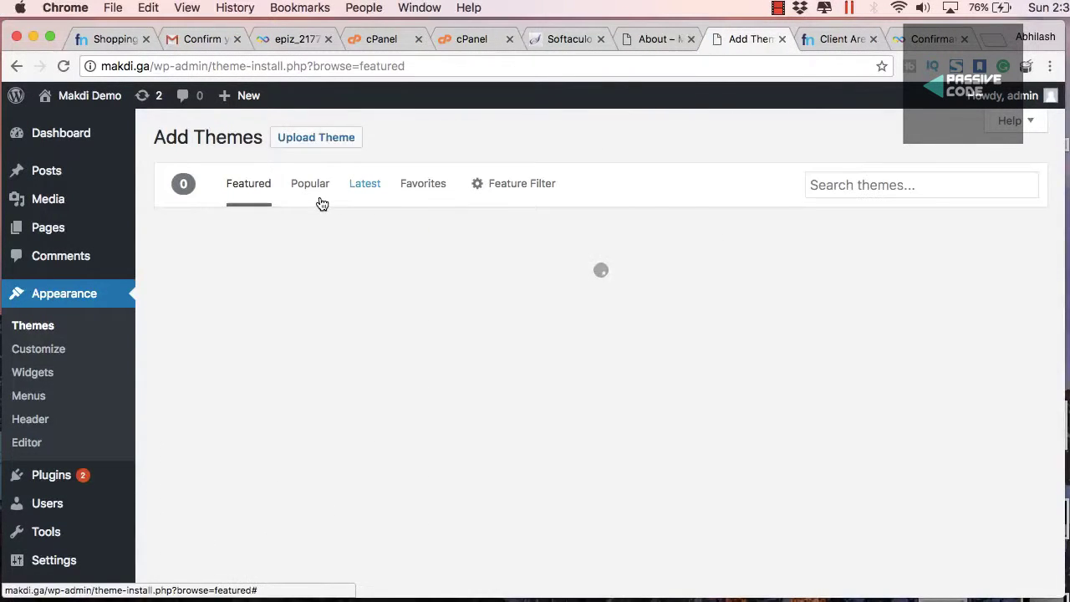
{"action": "left_click", "coordinate": [321, 192]}
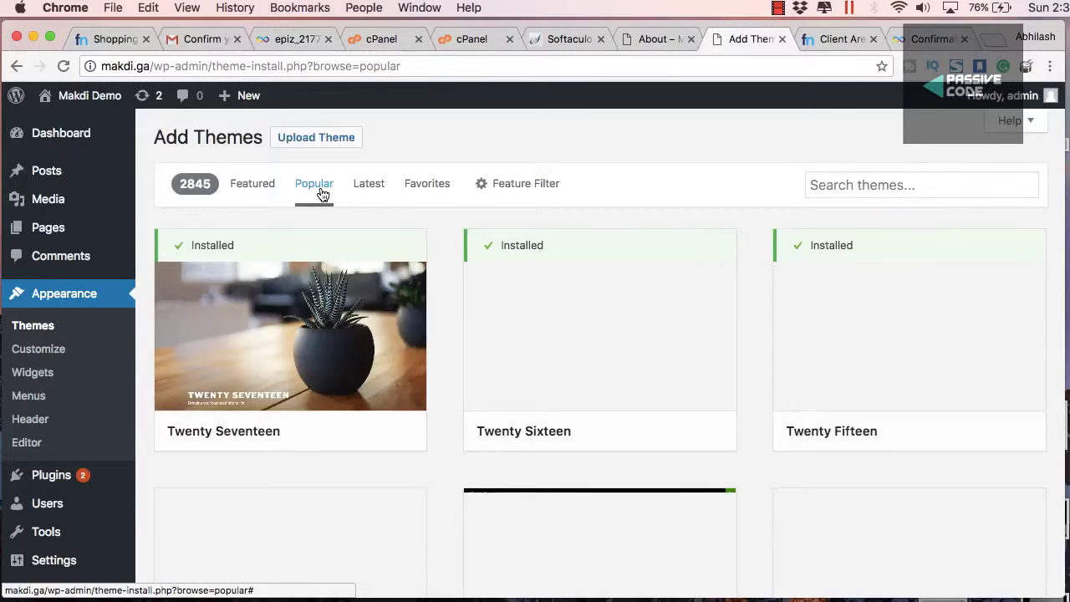
{"action": "scroll", "coordinate": [543, 337], "scroll_direction": "down", "scroll_amount": 1}
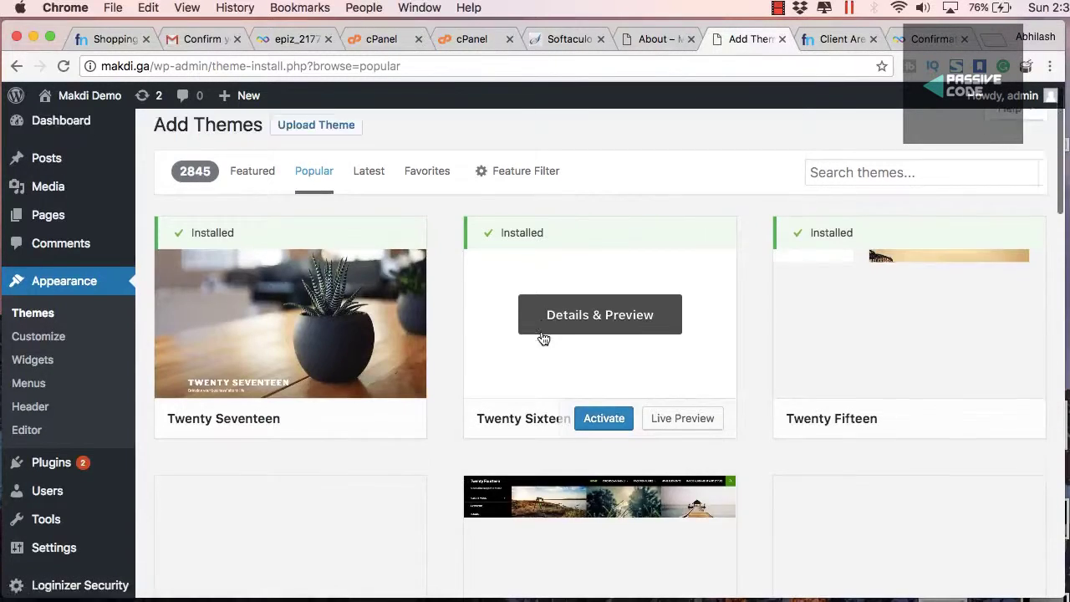
{"action": "scroll", "coordinate": [544, 338], "scroll_direction": "down", "scroll_amount": 3}
{"action": "scroll", "coordinate": [604, 293], "scroll_direction": "up", "scroll_amount": 1}
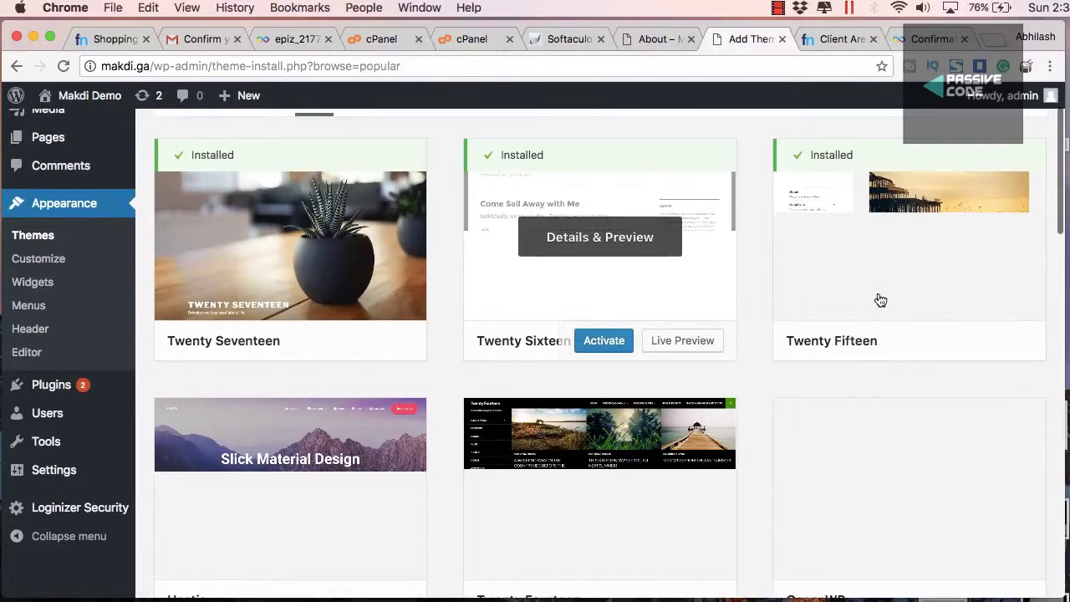
{"action": "scroll", "coordinate": [858, 309], "scroll_direction": "down", "scroll_amount": 3}
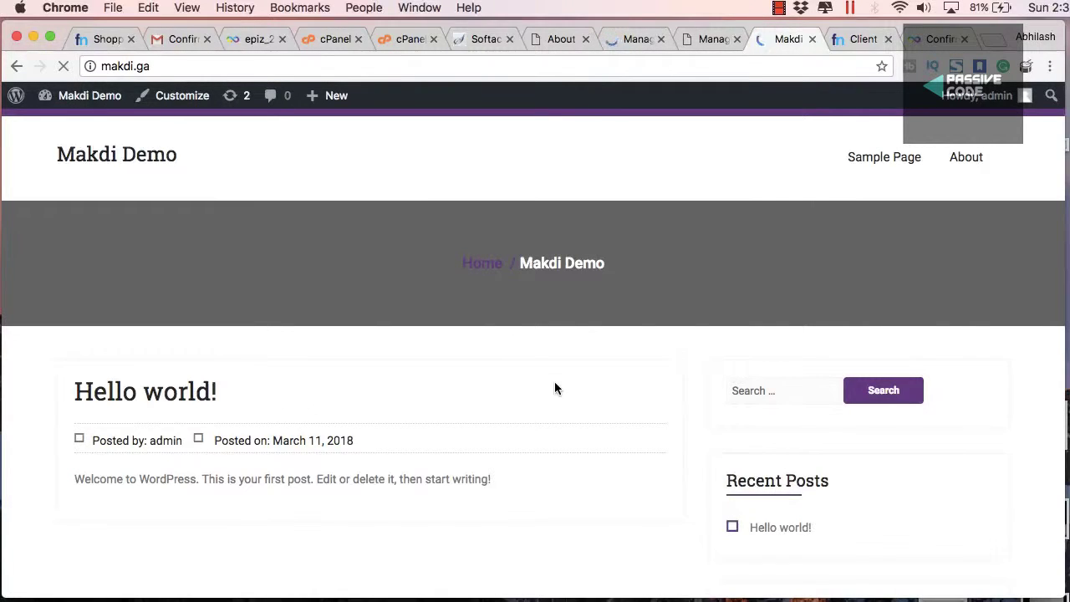
Look over the home page in the new theme and open the About page
{"action": "scroll", "coordinate": [555, 388], "scroll_direction": "down", "scroll_amount": 6}
{"action": "scroll", "coordinate": [554, 388], "scroll_direction": "down", "scroll_amount": 3}
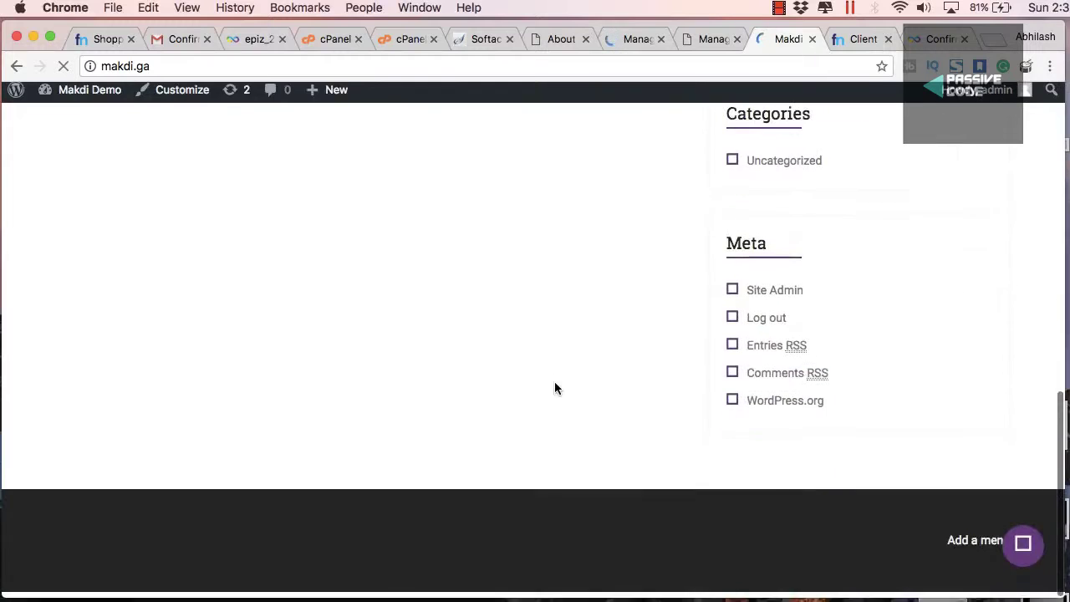
{"action": "scroll", "coordinate": [554, 388], "scroll_direction": "up", "scroll_amount": 10}
{"action": "scroll", "coordinate": [554, 381], "scroll_direction": "up", "scroll_amount": 2}
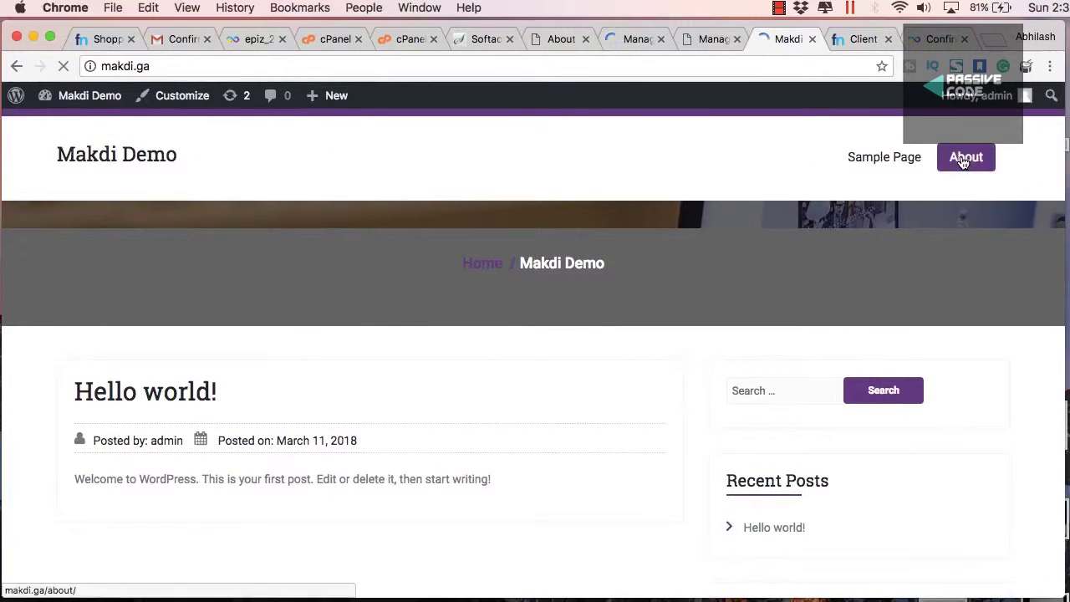
{"action": "left_click", "coordinate": [963, 157]}
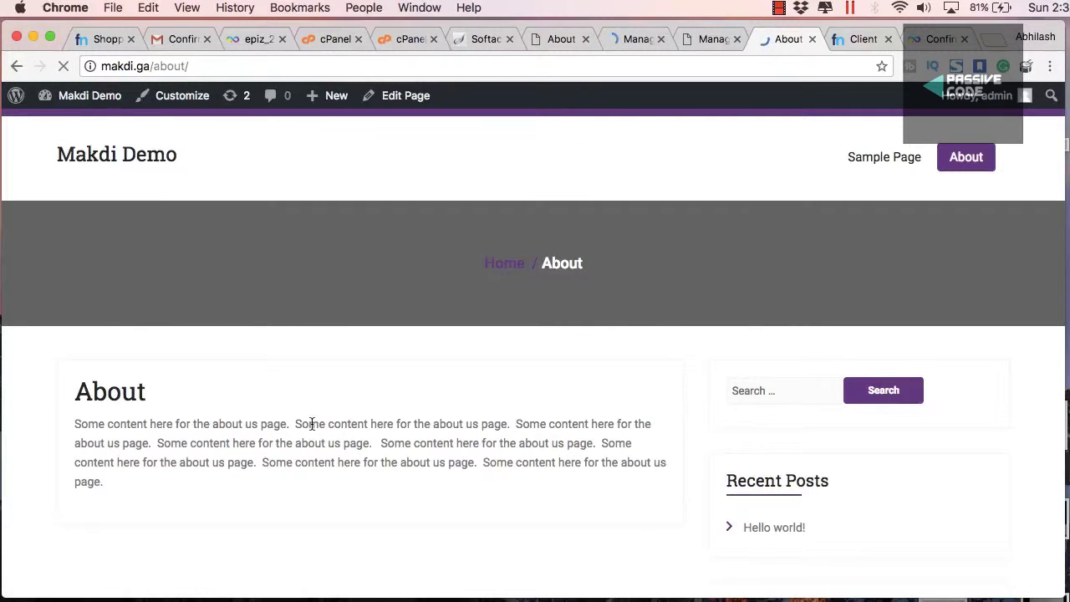
{"action": "scroll", "coordinate": [311, 424], "scroll_direction": "down", "scroll_amount": 3}
{"action": "scroll", "coordinate": [311, 422], "scroll_direction": "up", "scroll_amount": 3}
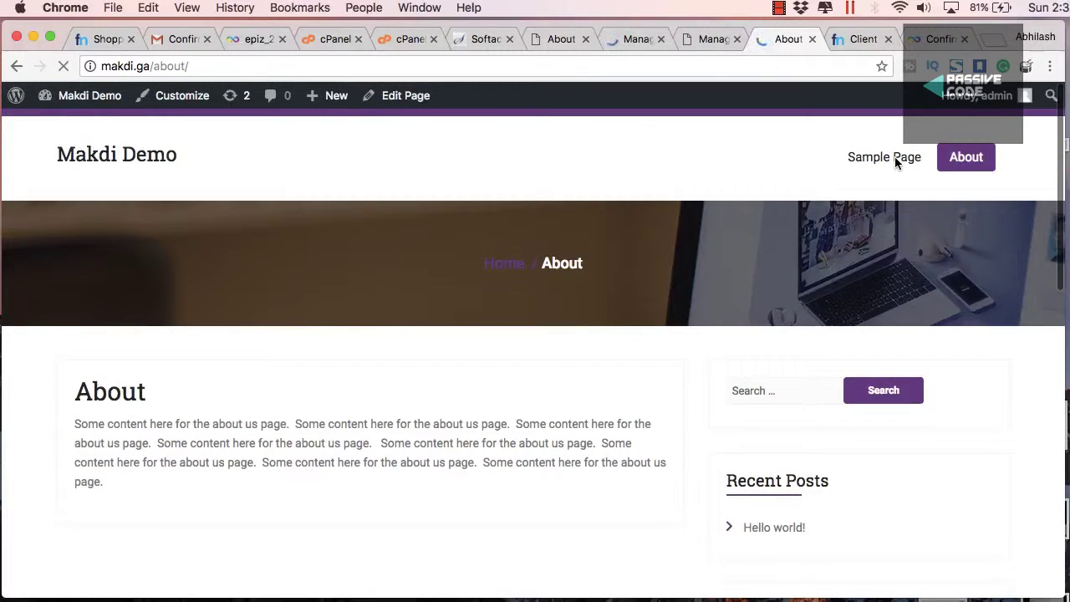
Open Sample Page and then the home page, and return to the themes admin tab
{"action": "left_click", "coordinate": [895, 163]}
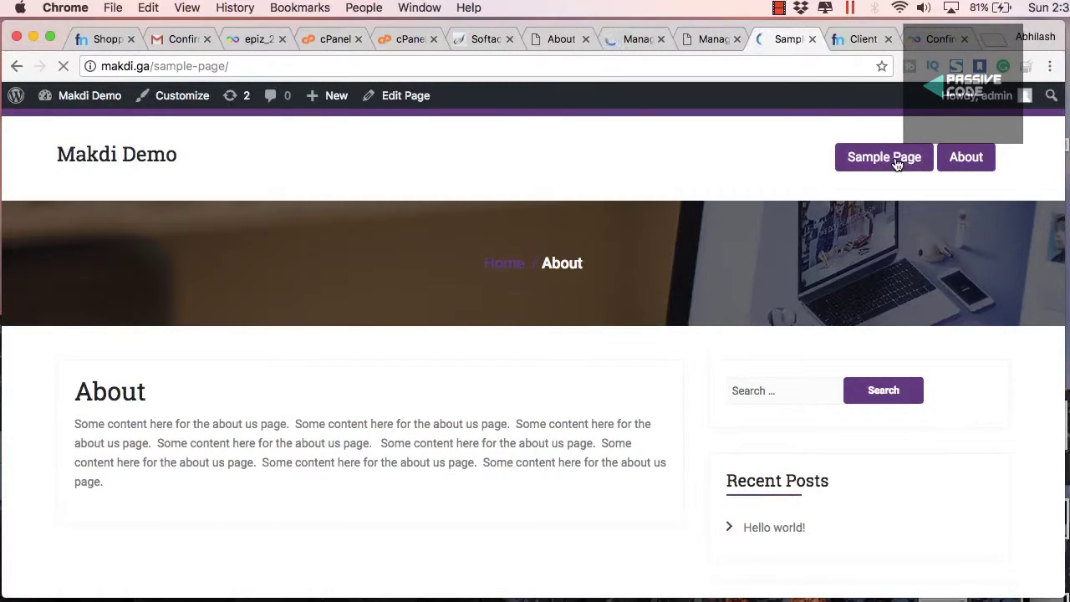
{"action": "scroll", "coordinate": [858, 267], "scroll_direction": "down", "scroll_amount": 6}
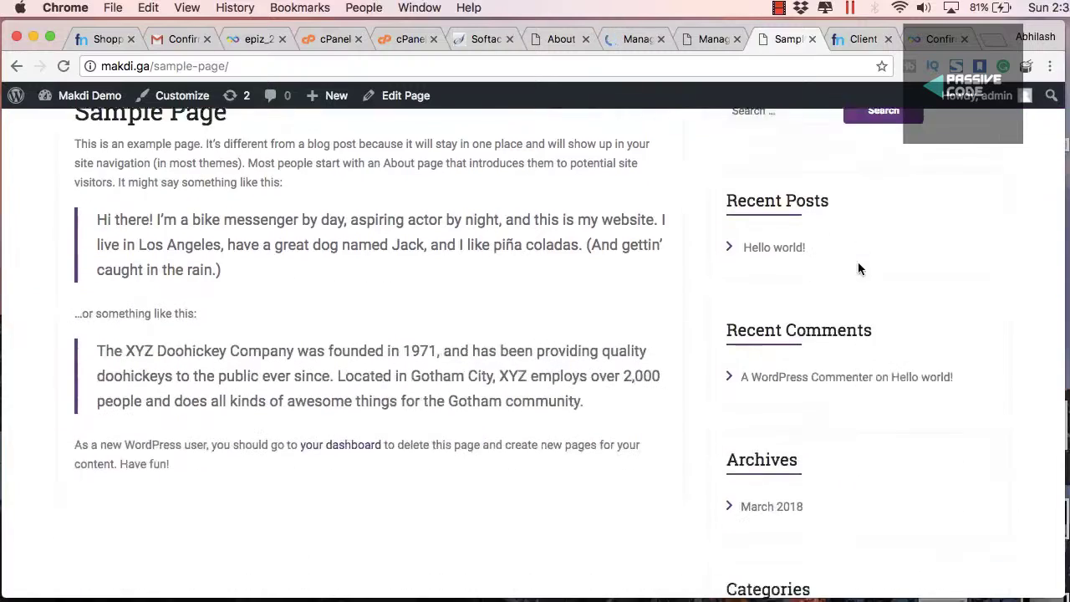
{"action": "scroll", "coordinate": [655, 194], "scroll_direction": "up", "scroll_amount": 5}
{"action": "scroll", "coordinate": [655, 194], "scroll_direction": "up", "scroll_amount": 1}
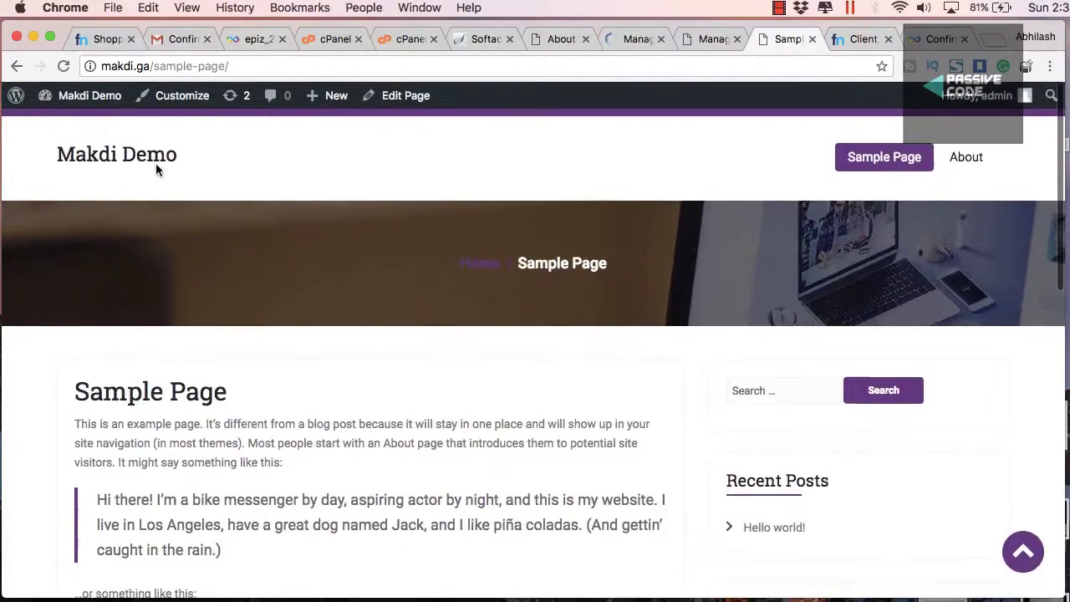
{"action": "left_click", "coordinate": [125, 157]}
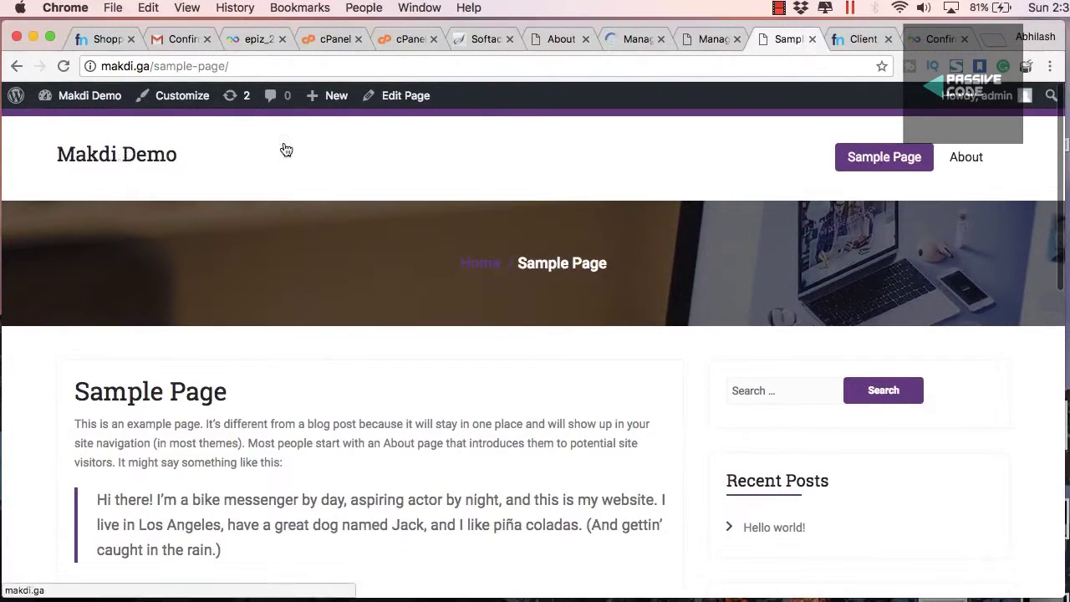
{"action": "left_click", "coordinate": [706, 38]}
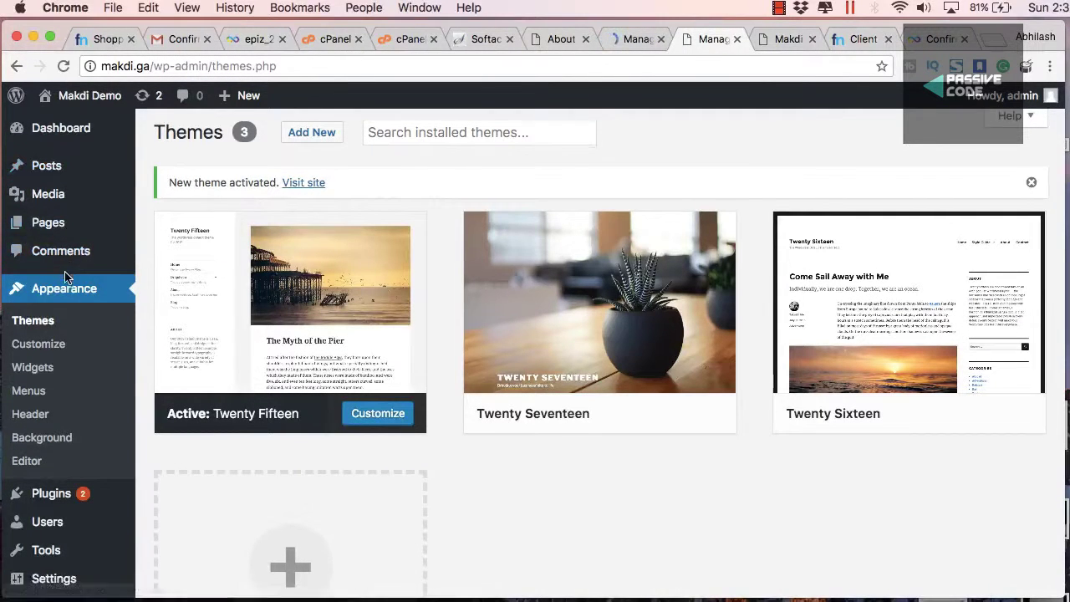
Log out of the 'admin' account from the Howdy, admin toolbar menu
{"action": "scroll", "coordinate": [67, 276], "scroll_direction": "down", "scroll_amount": 3}
{"action": "scroll", "coordinate": [65, 251], "scroll_direction": "up", "scroll_amount": 3}
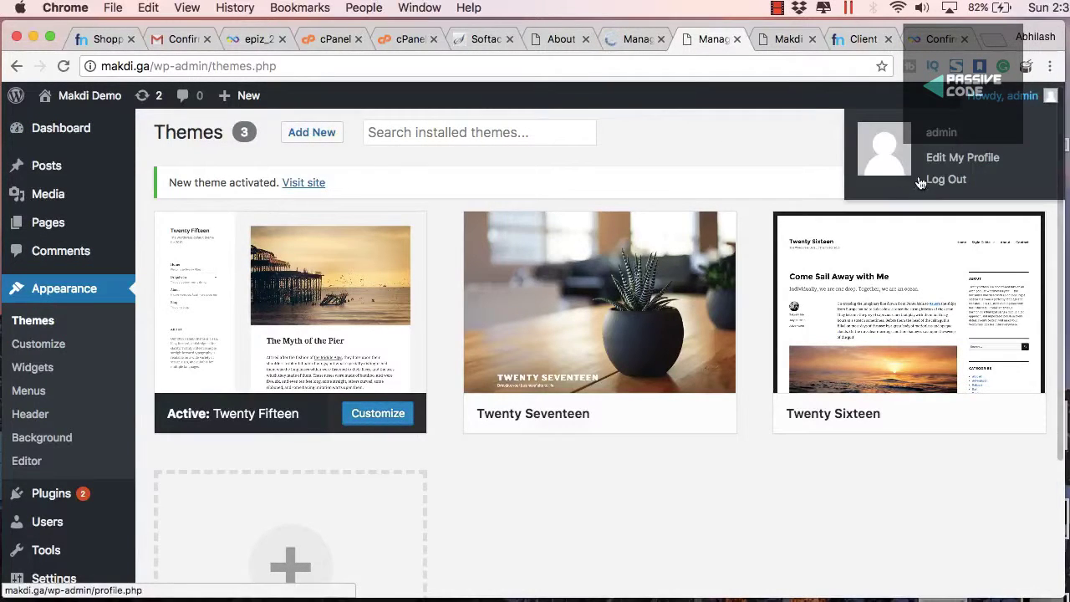
{"action": "mouse_move", "coordinate": [977, 97]}
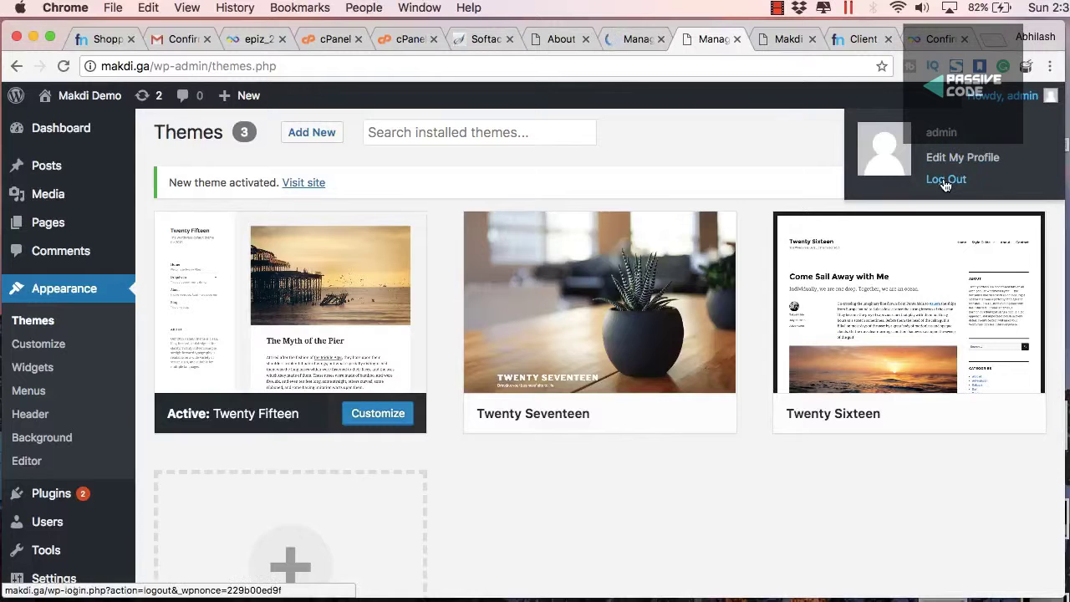
{"action": "left_click", "coordinate": [946, 181]}
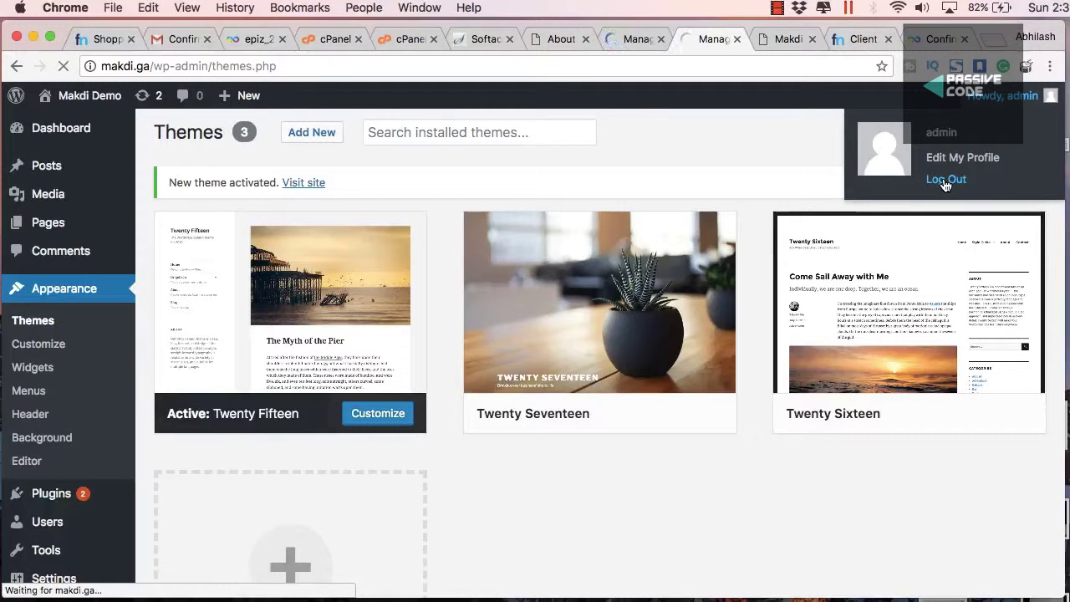